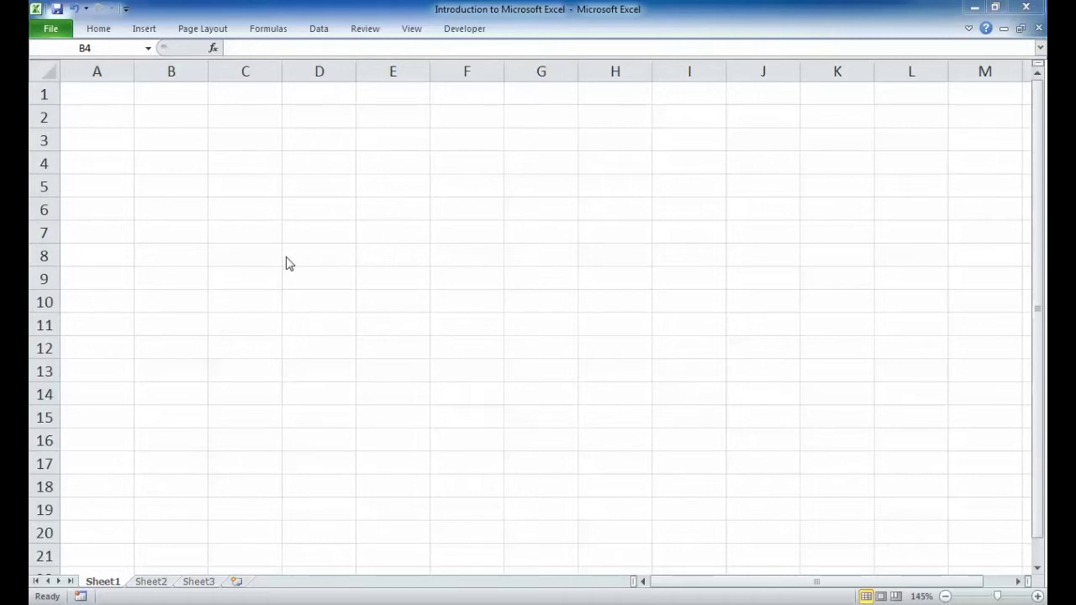
Step: Look at the empty cells of Sheet1 and the contents of Sheet2 and Sheet3, ending on cell C4 of Sheet1
key("alt+Tab")
left_click(172, 107)
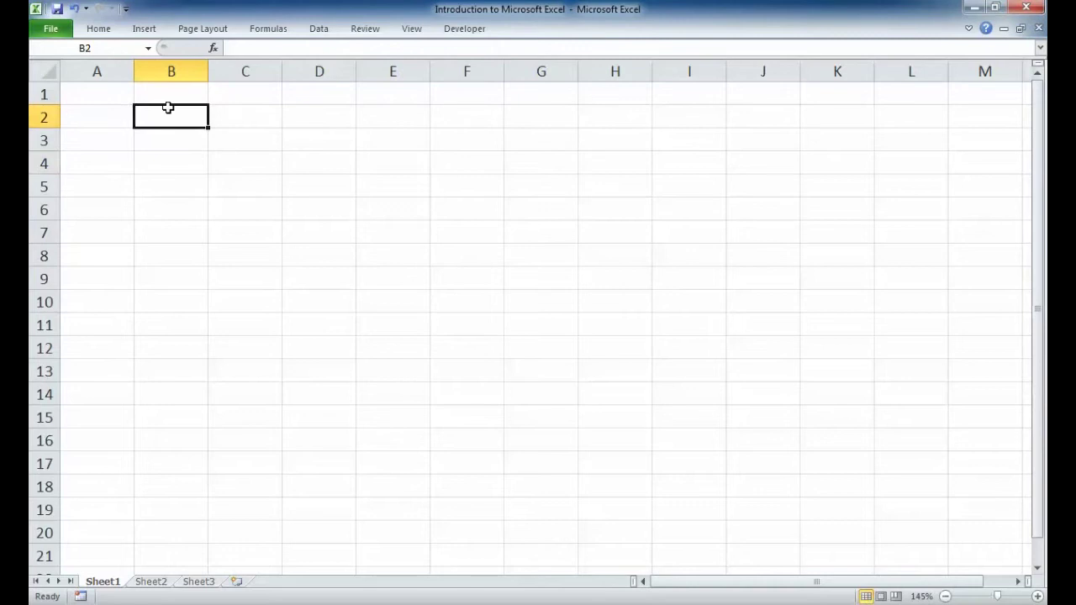
left_click(248, 161)
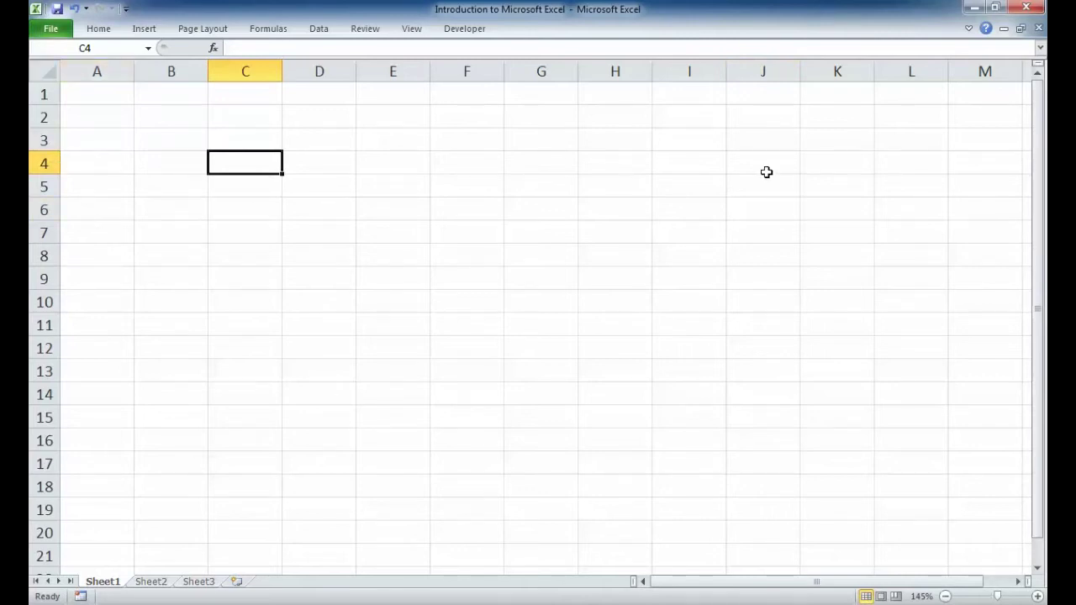
left_click(150, 582)
left_click(201, 582)
left_click(118, 583)
Step: Enter 1234 in cell C4 and keep that cell selected
type("1234")
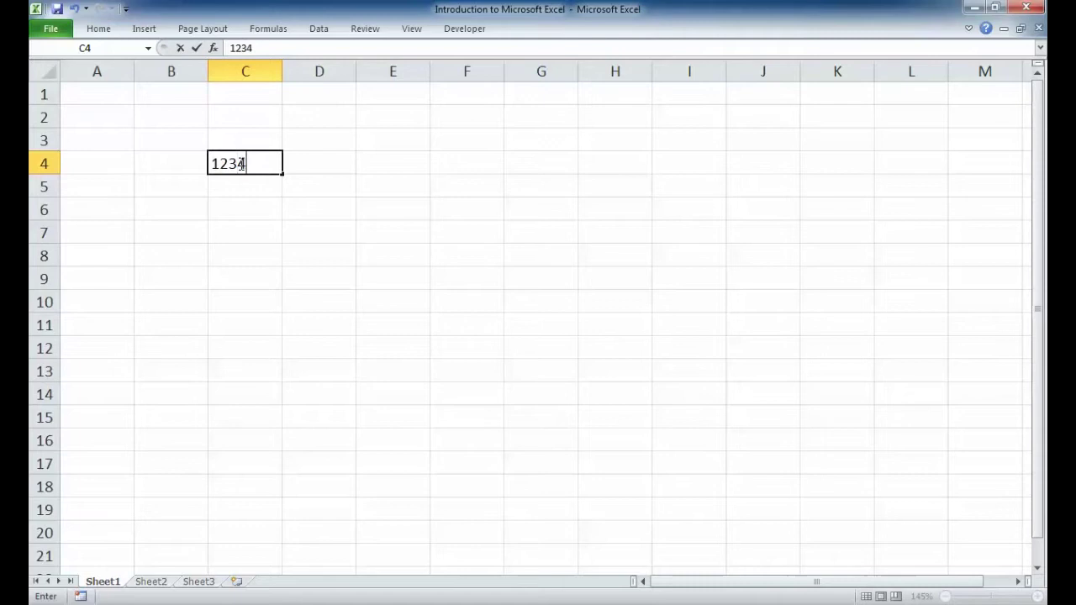
key("Return")
left_click(239, 163)
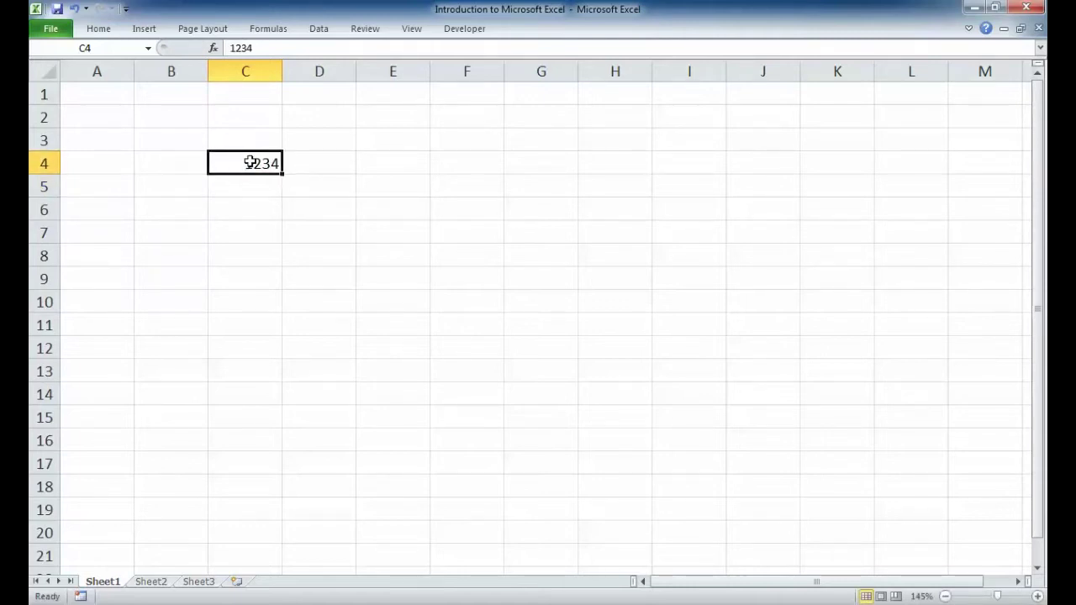
Step: Copy the value of cell C4 into cell C6 with a normal paste
right_click(251, 162)
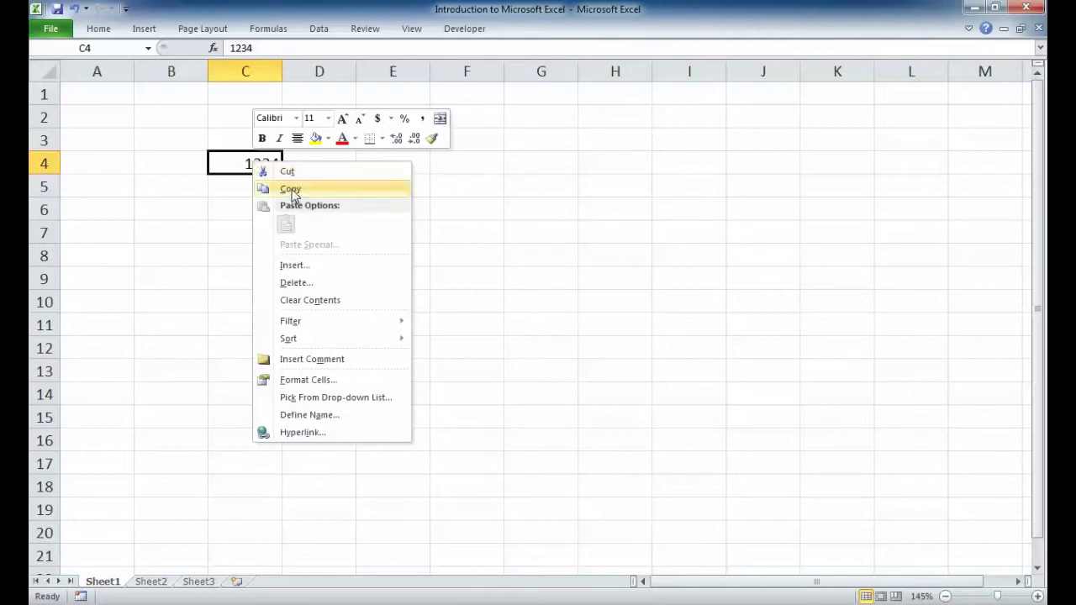
left_click(290, 187)
left_click(267, 211)
right_click(265, 211)
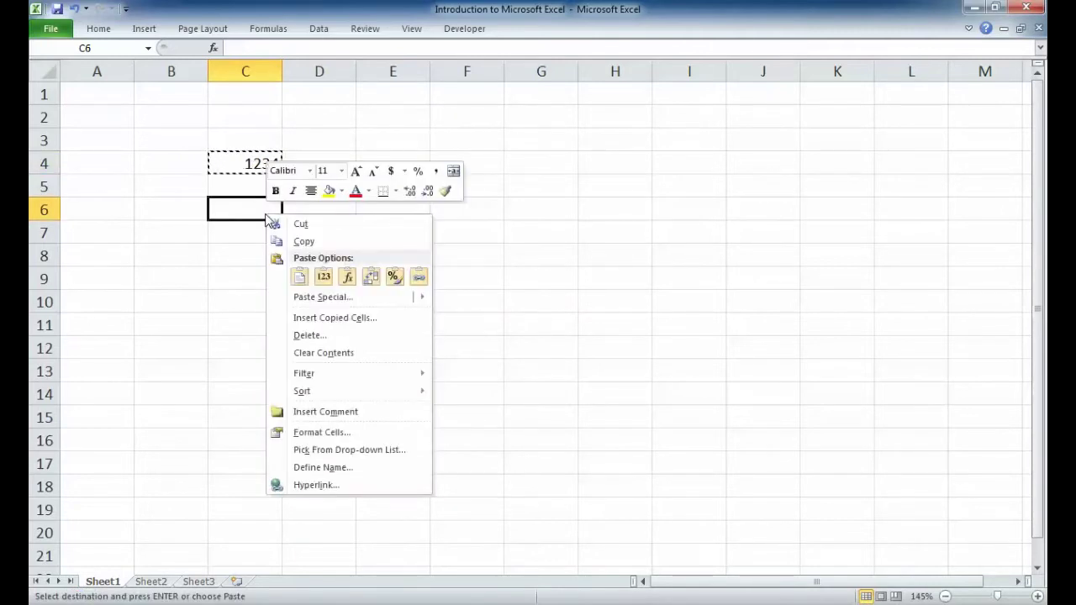
left_click(300, 276)
Step: Examine the Paste Special options for cell C8, such as Values, Formats, Comments and Validation, and close the dialog without pasting
left_click(264, 254)
right_click(240, 251)
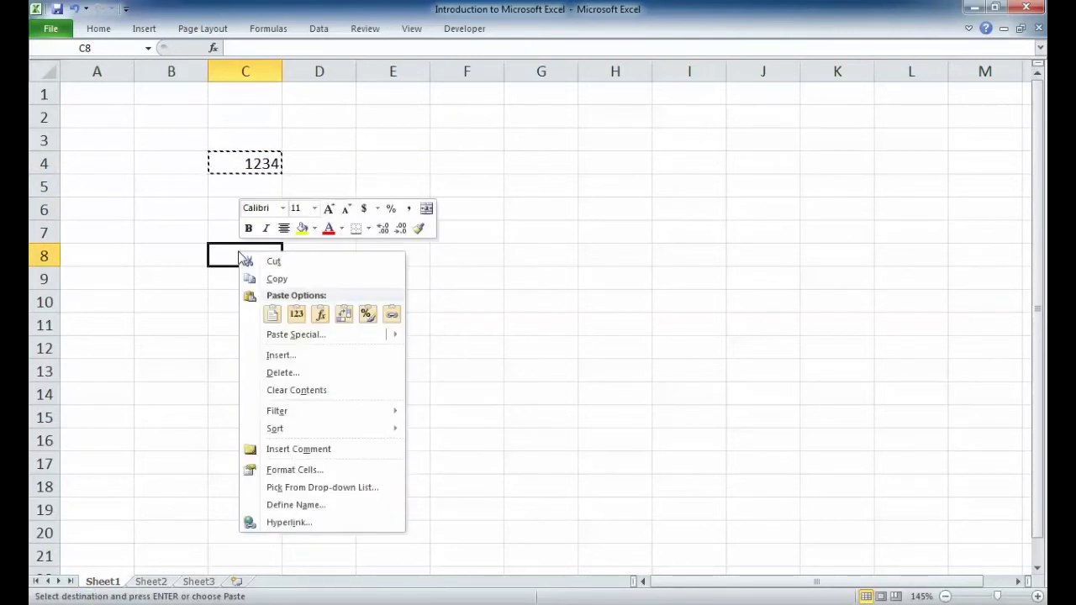
left_click(290, 333)
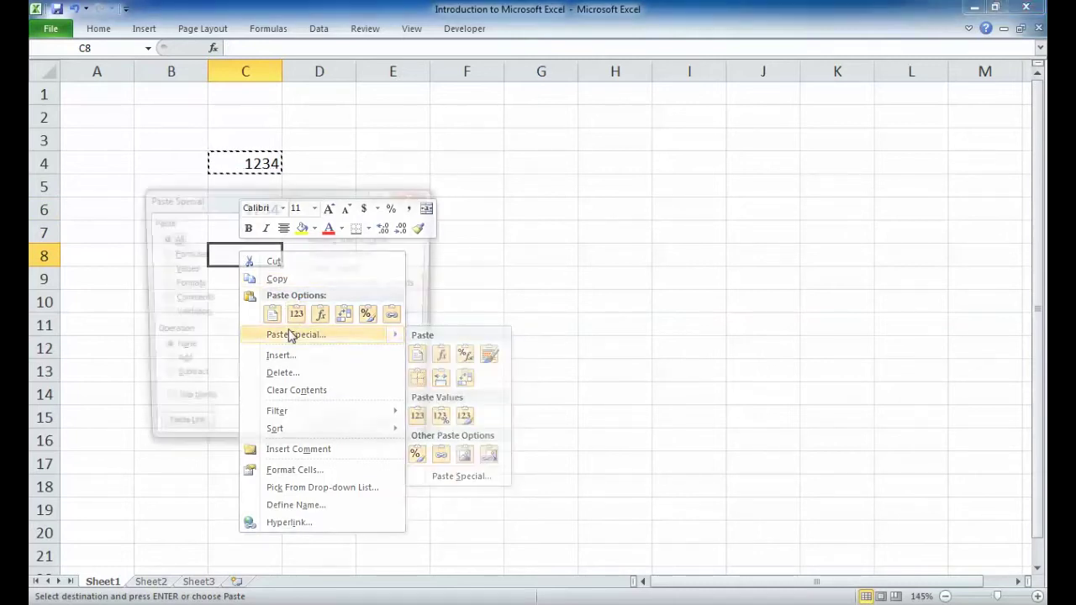
left_click(174, 269)
left_click(169, 285)
left_click(166, 299)
left_click(167, 314)
left_click(171, 238)
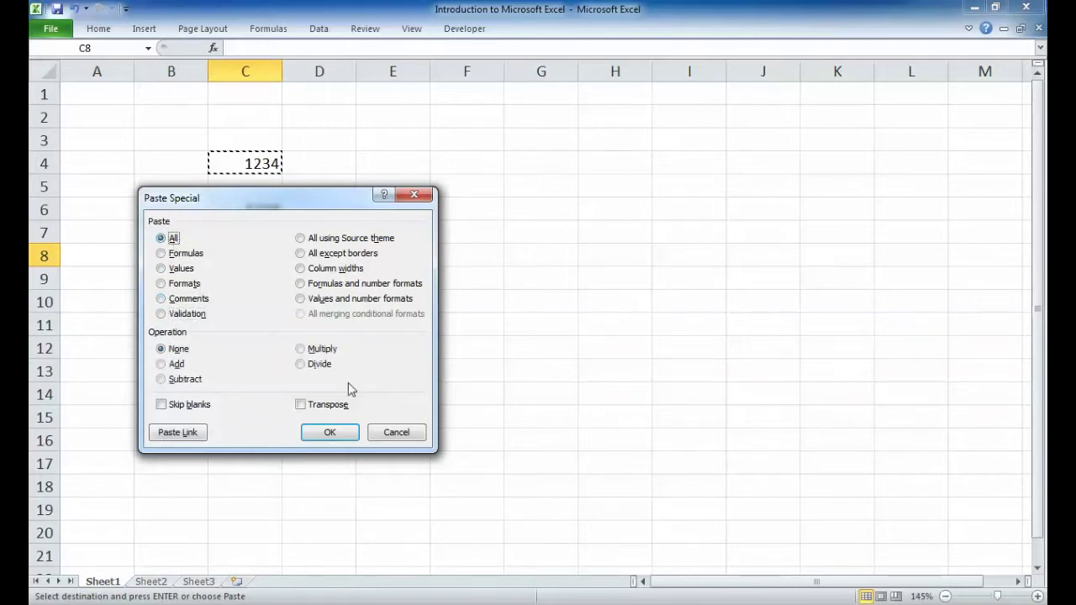
left_click(407, 436)
Step: Delete the pasted value from cell C6
left_click(275, 221)
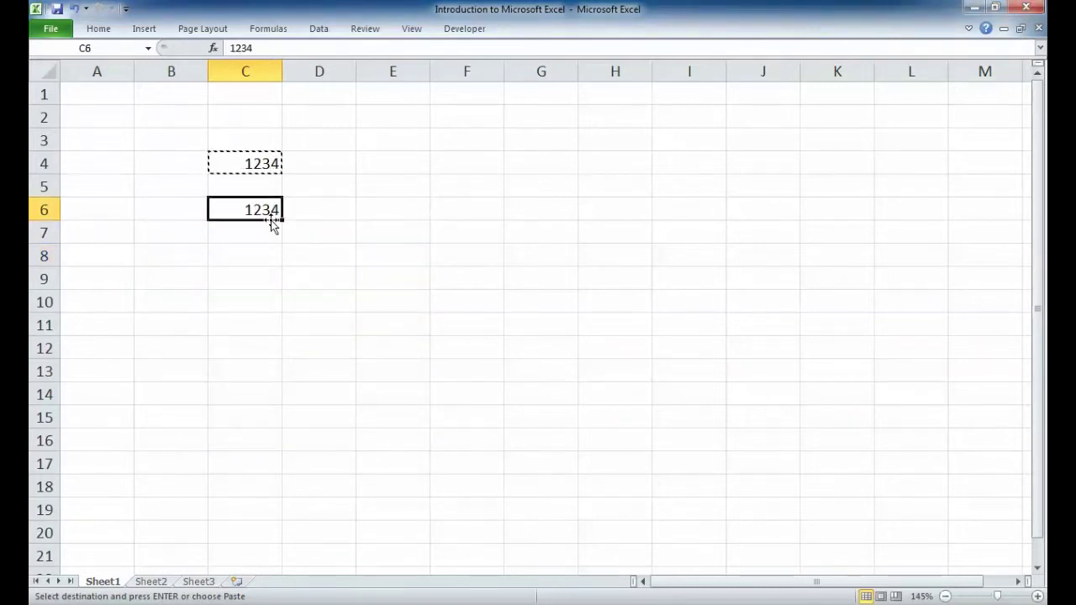
key("BackSpace")
key("Return")
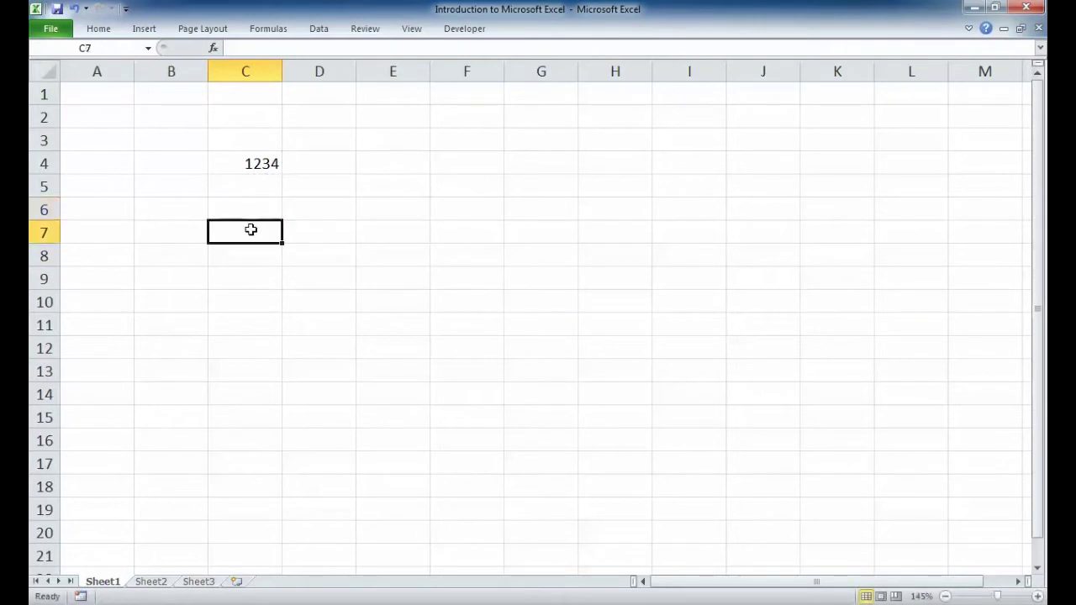
Step: Link cell C6 to C4 with the formula =C4, and clear C6 again
left_click(247, 168)
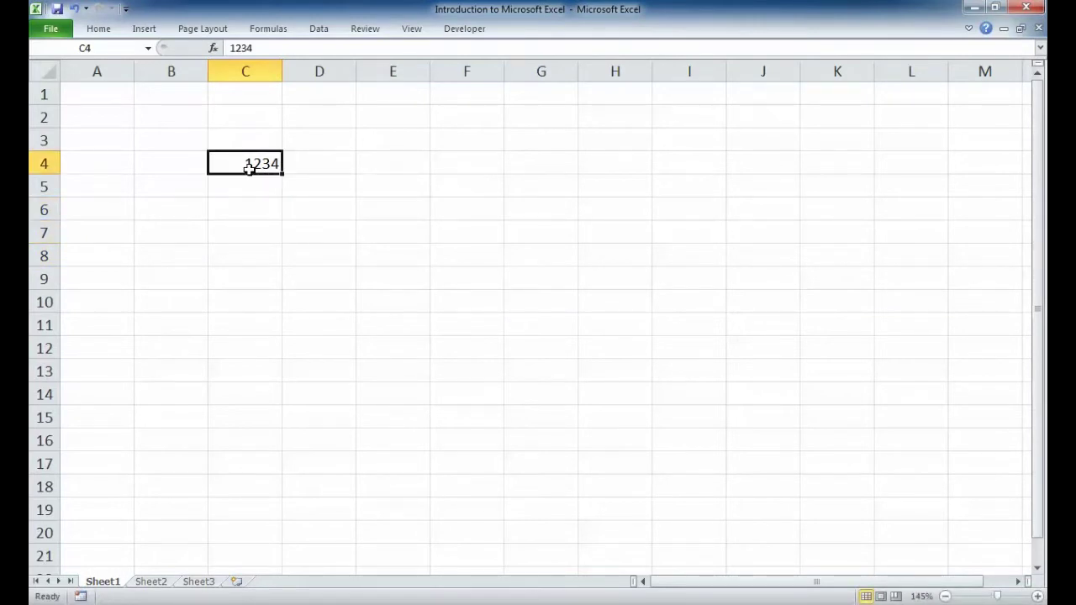
left_click(253, 215)
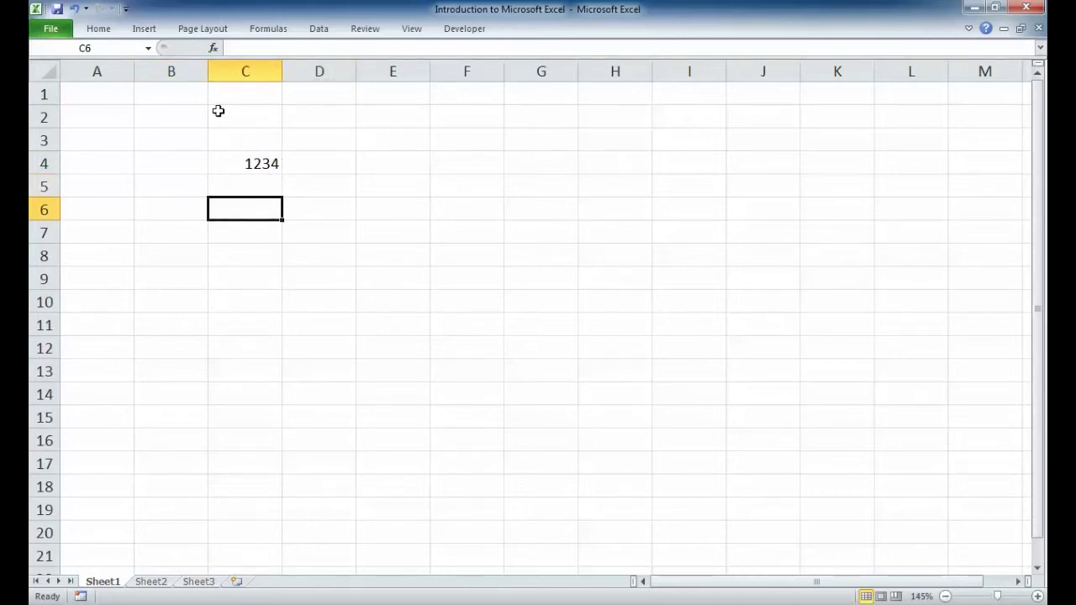
type("=")
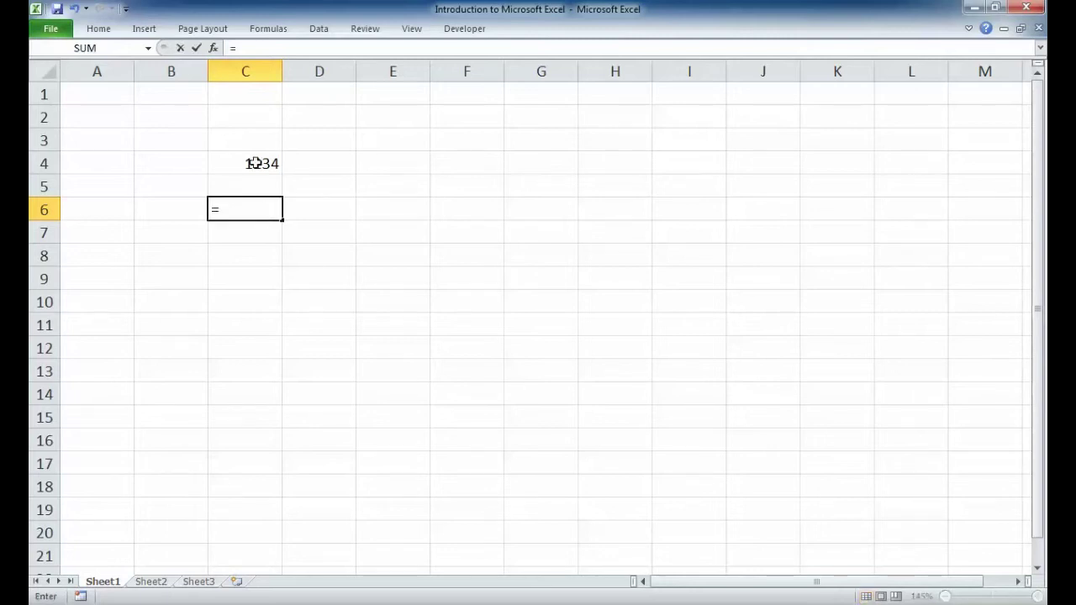
type("C")
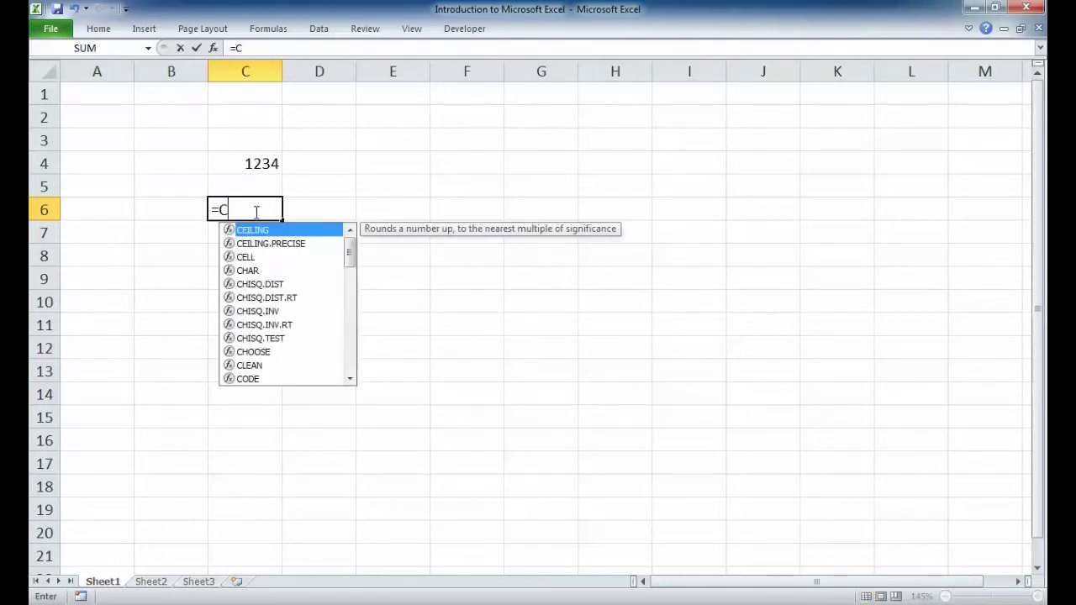
type("4")
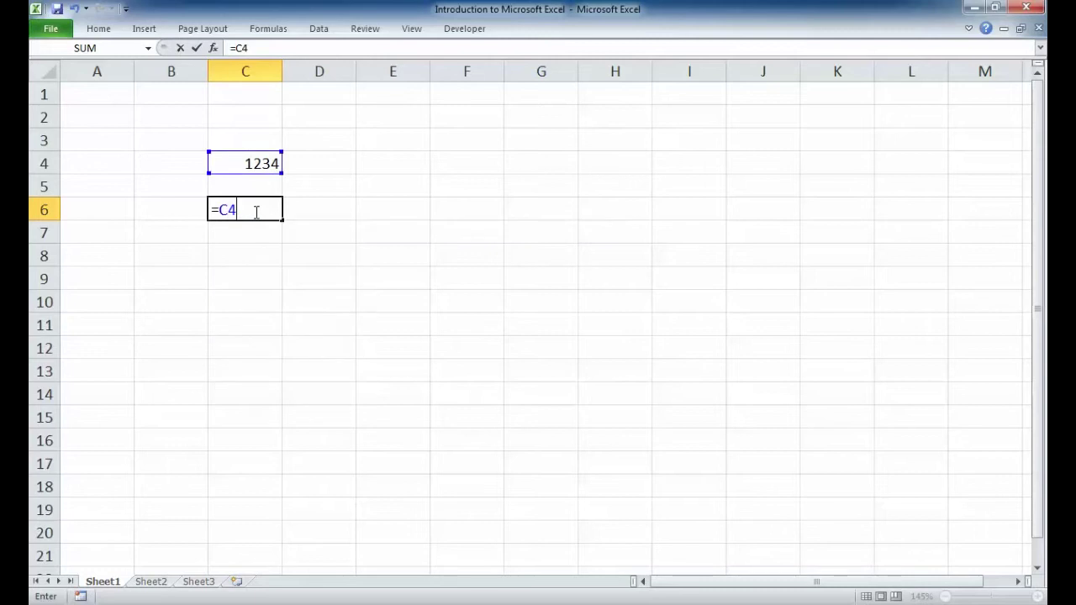
key("Return")
left_click(255, 210)
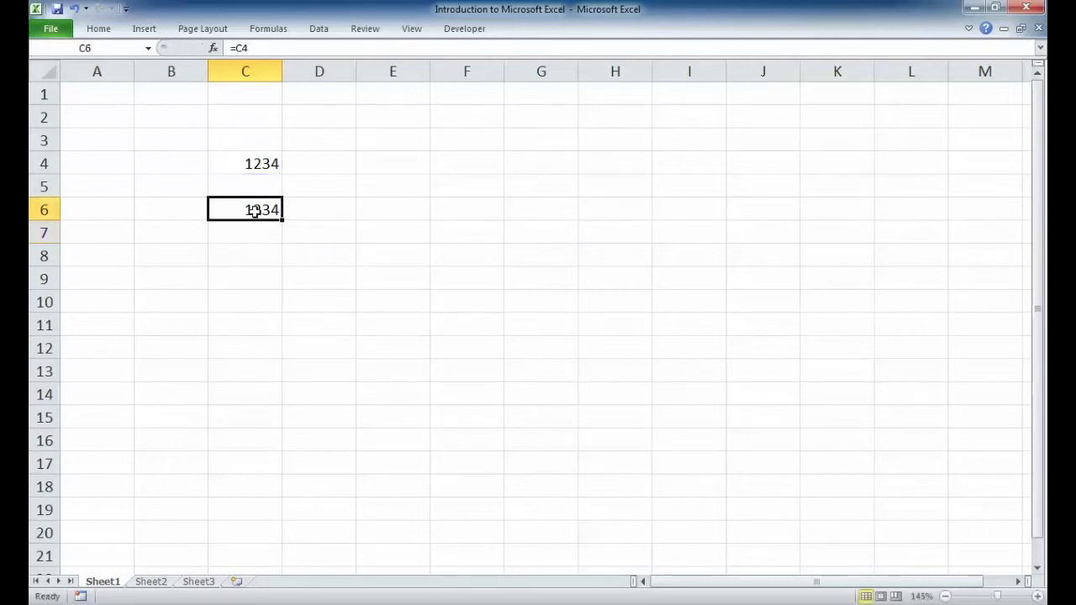
key("BackSpace")
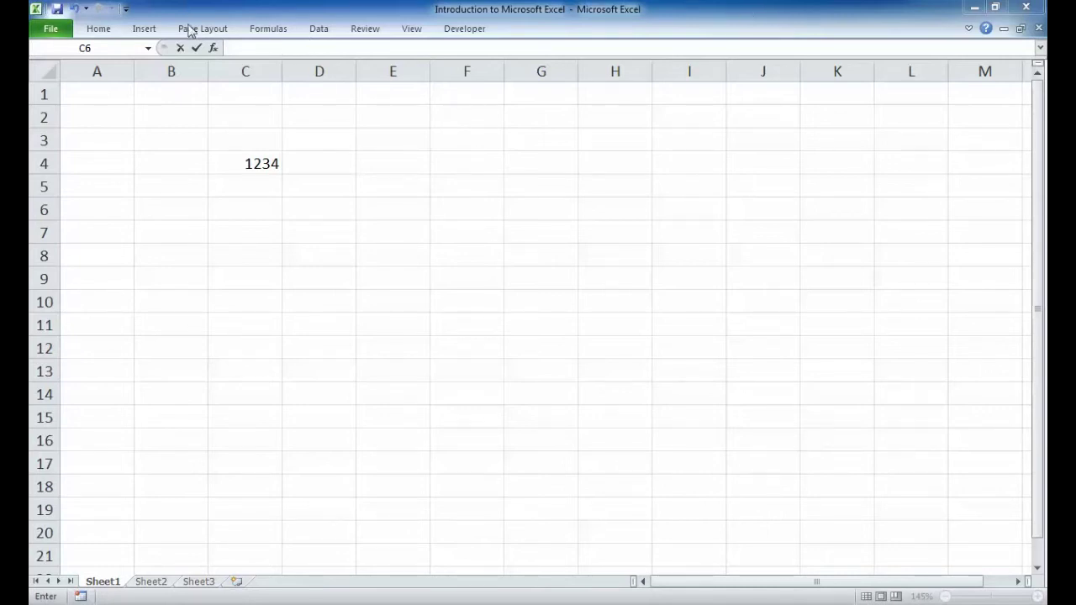
left_click(99, 32)
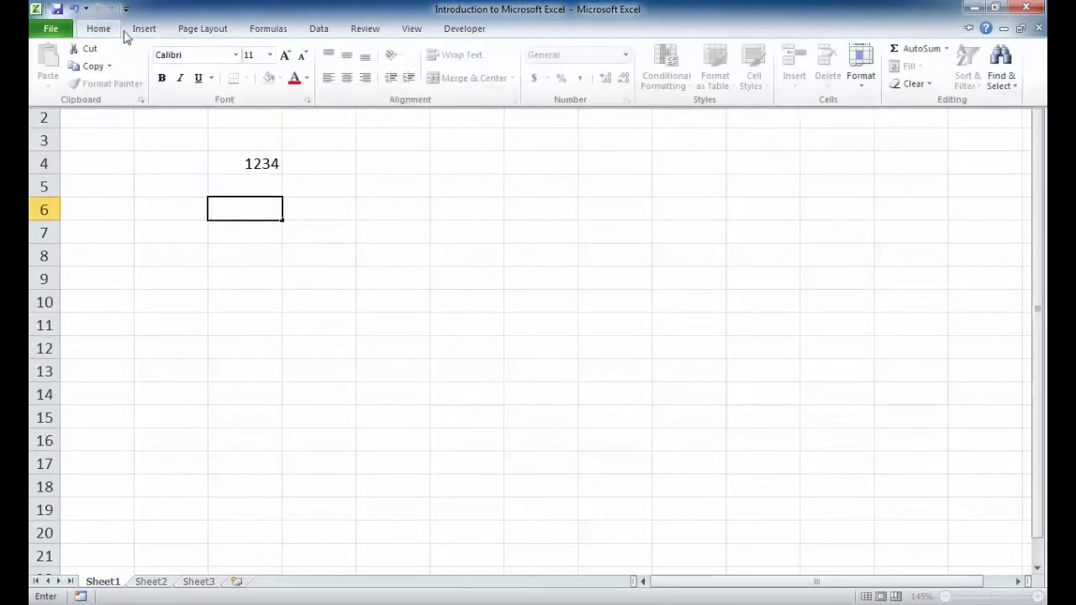
left_click(147, 30)
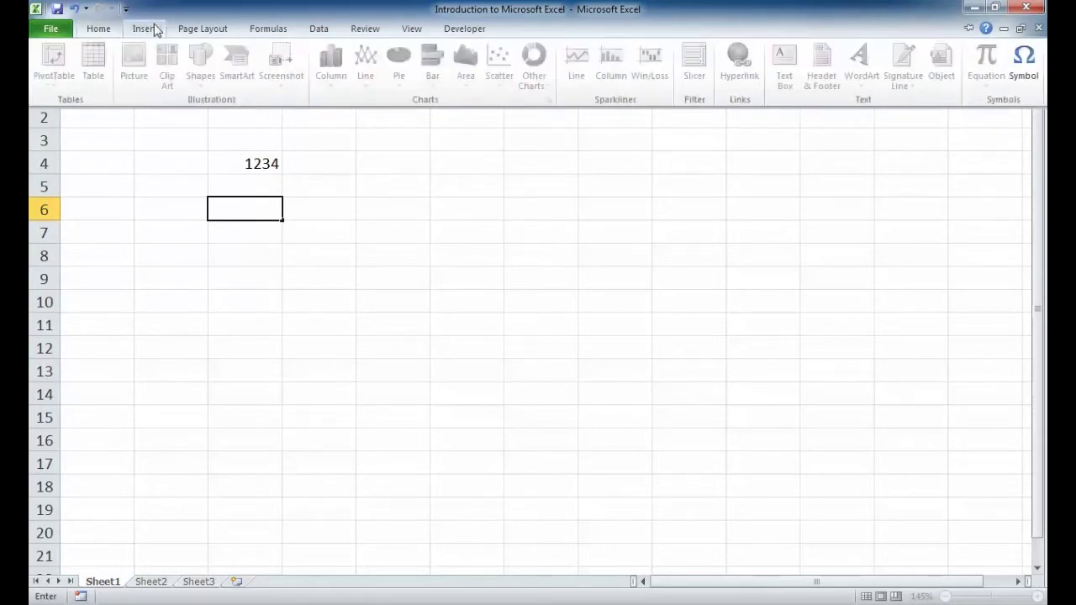
left_click(94, 32)
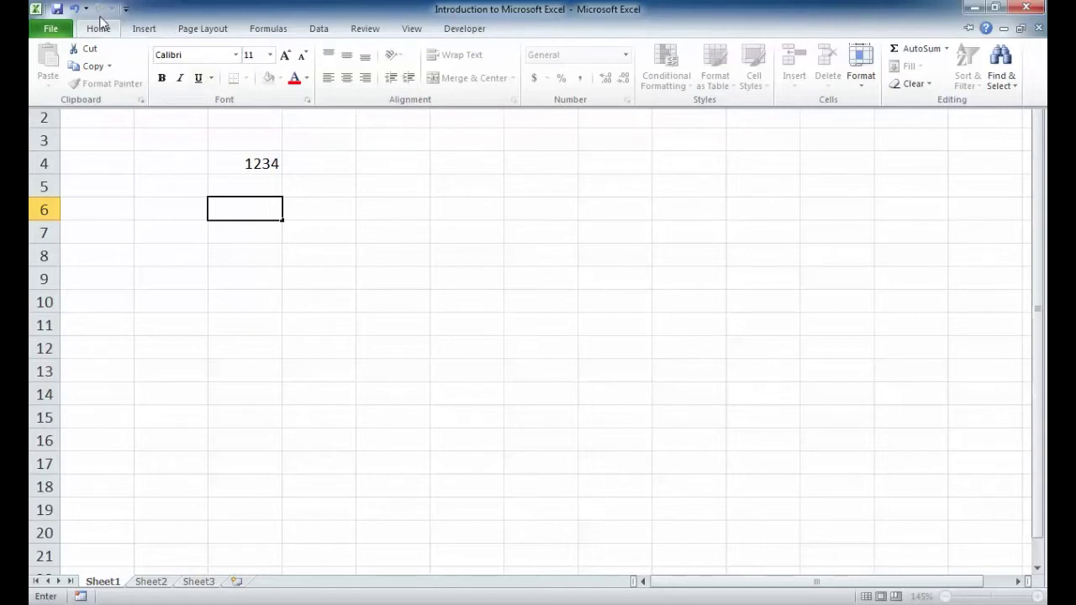
left_click(318, 29)
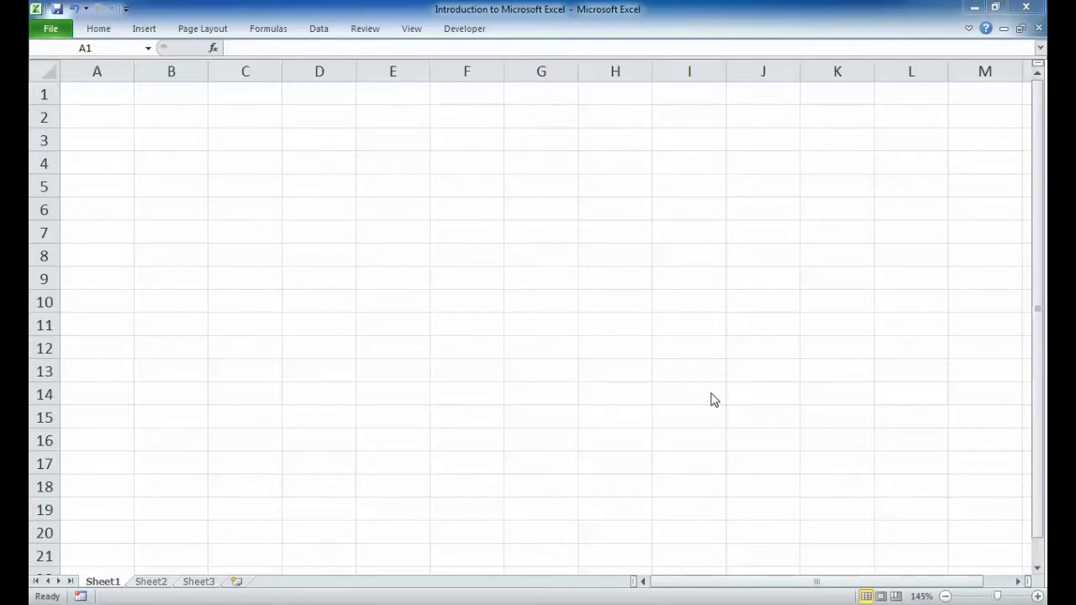
Step: Enter the column headings Quarter in cell A1 and Y in cell B1
left_click(101, 99)
scroll(100, 100, "down", 2)
scroll(100, 100, "up", 2)
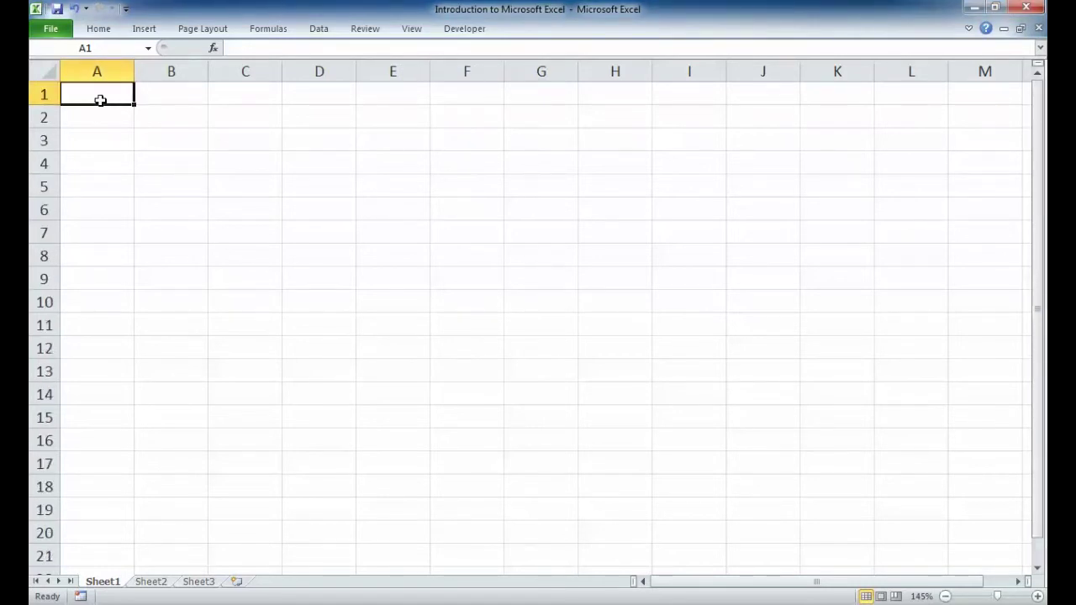
type("Quarter")
key("Tab")
type("Y")
key("Return")
key("Up")
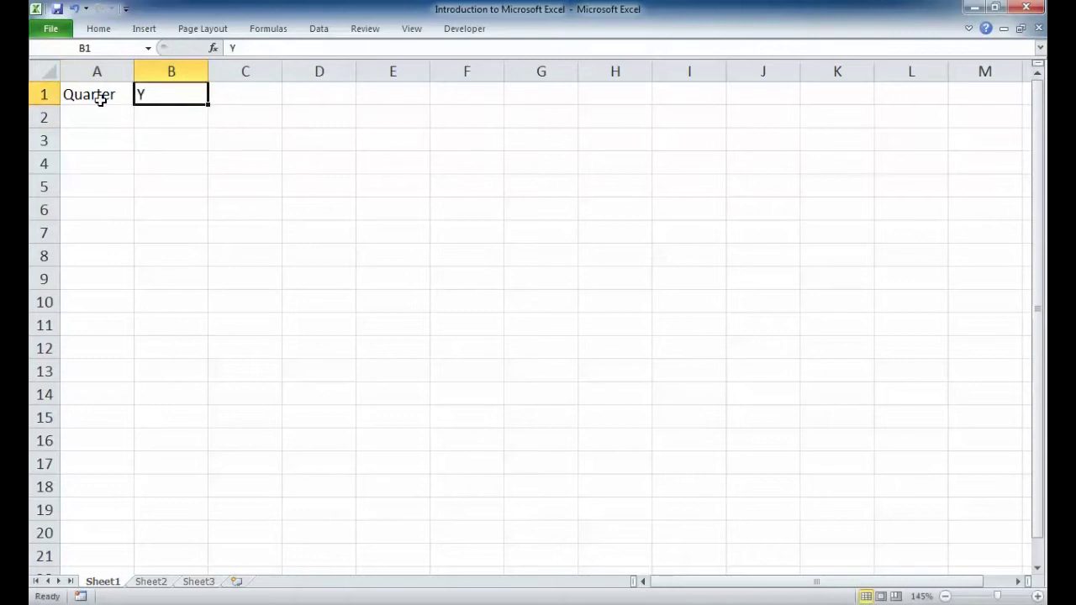
Step: Format the headings in A1:B1 as bold, centred horizontally and aligned to the middle vertically
left_click(100, 99, "shift")
left_click(107, 31)
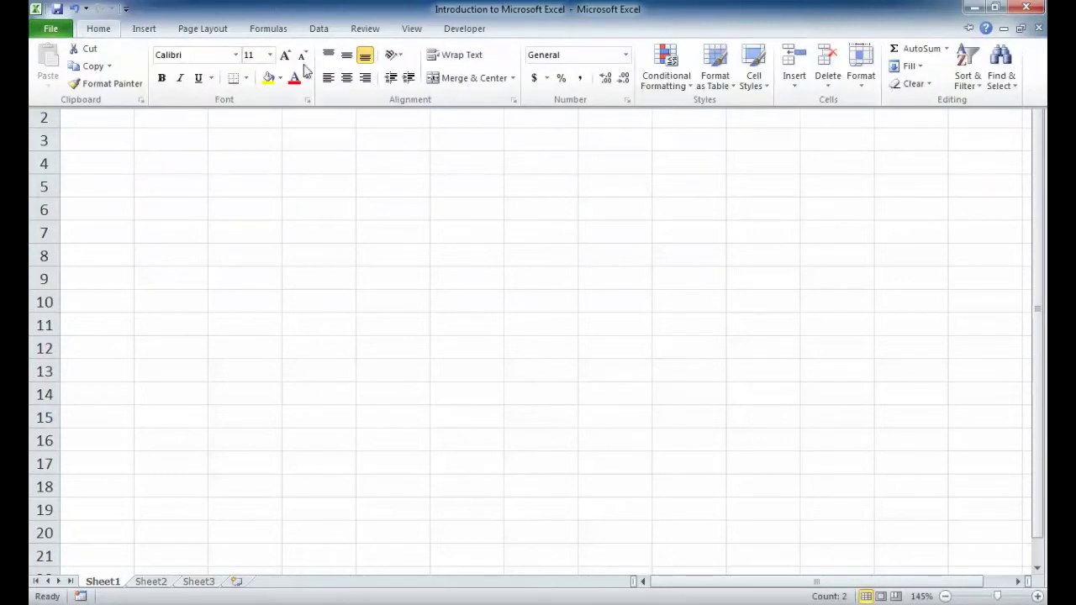
left_click(346, 54)
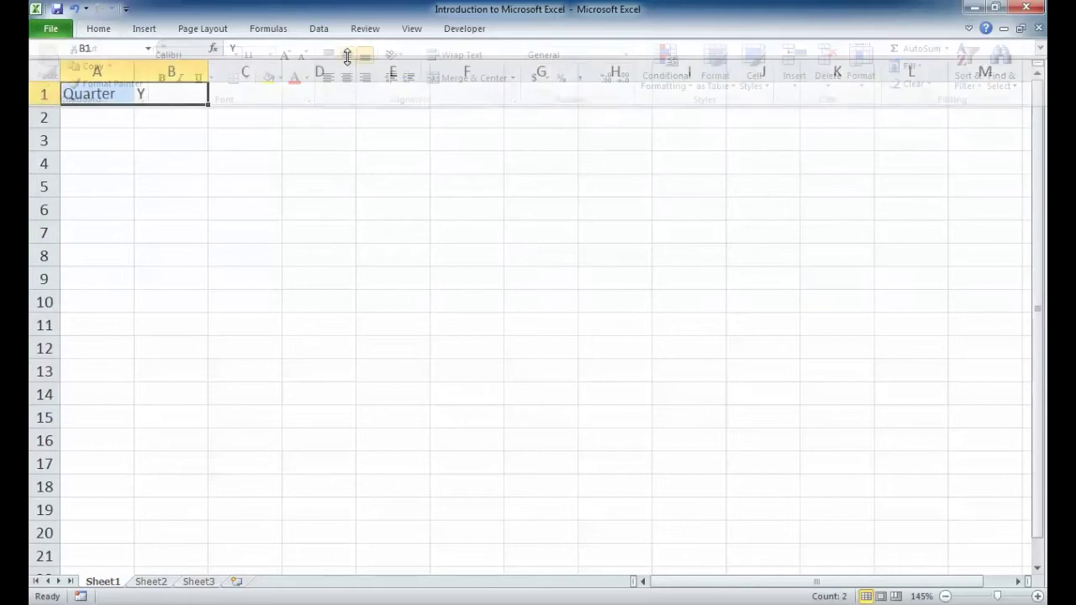
left_click(100, 25)
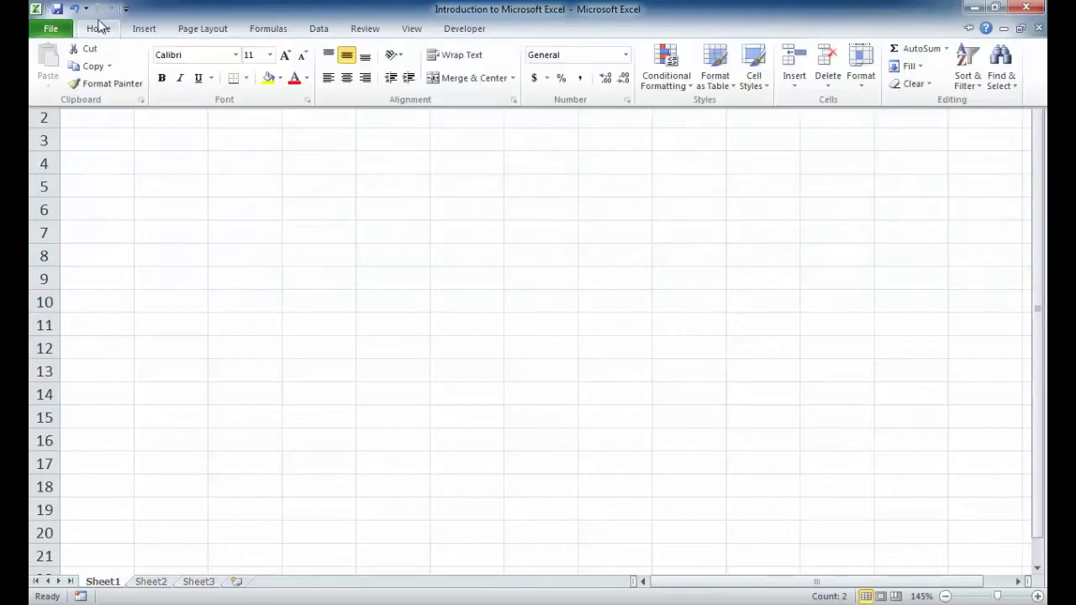
left_click(346, 78)
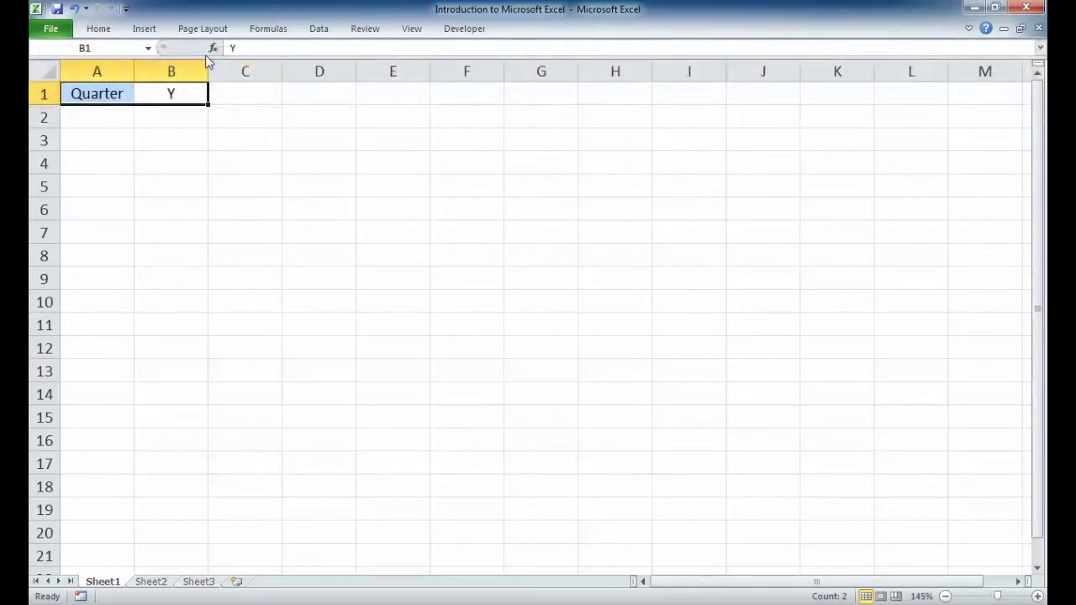
left_click(96, 28)
left_click(162, 78)
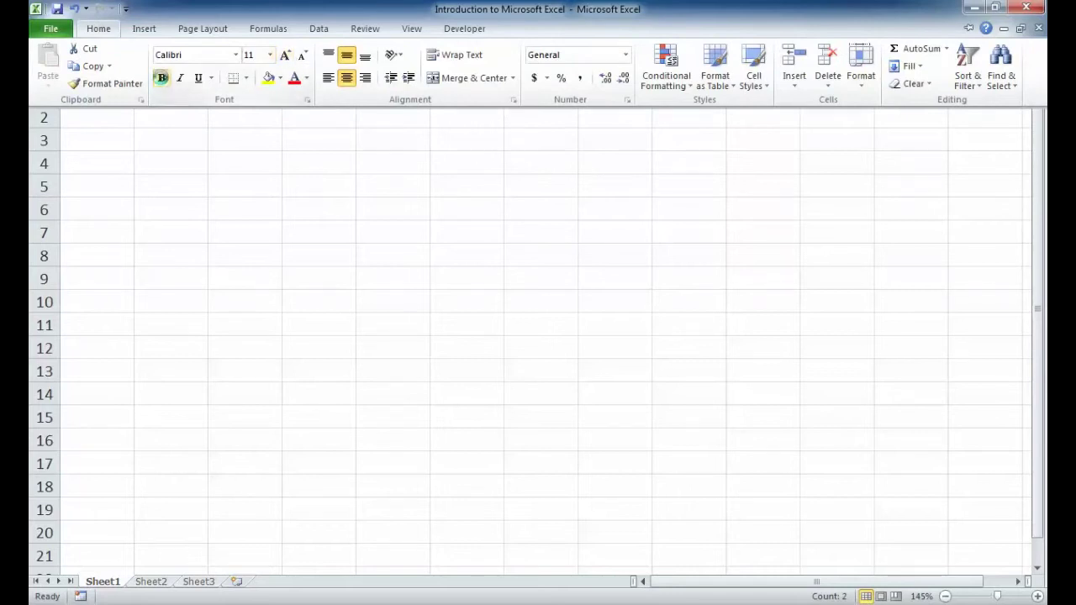
left_click(190, 144)
Step: Number the quarters in A2:A9 from 1 to 8 by entering 1, 2 and 3 and auto-filling the rest
left_click(115, 113)
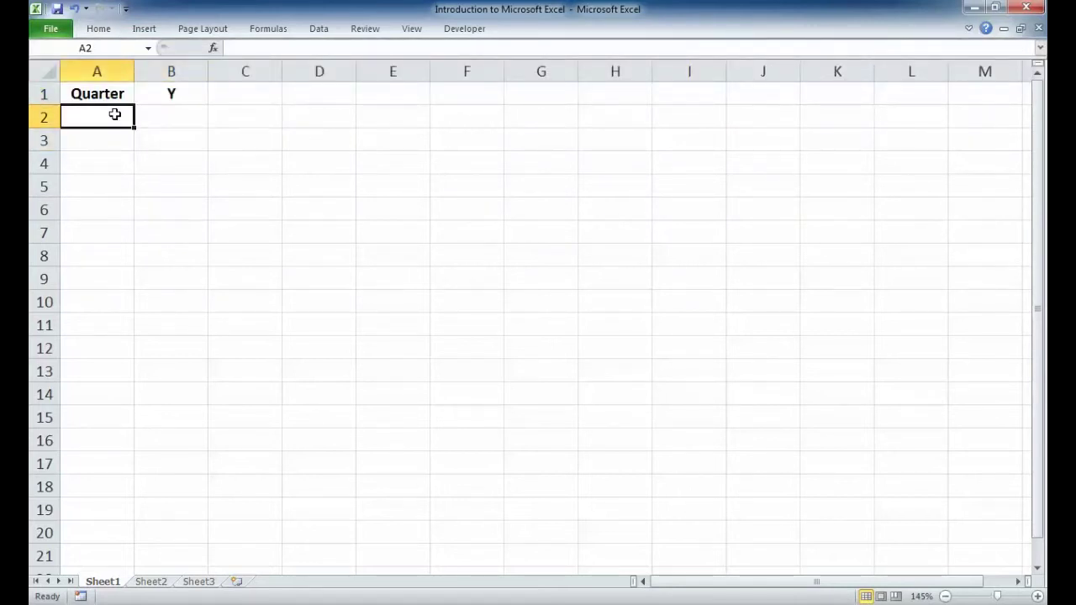
type("1")
key("Return")
type("2")
key("Return")
type("3")
key("Return")
left_click_drag(114, 113, 123, 166)
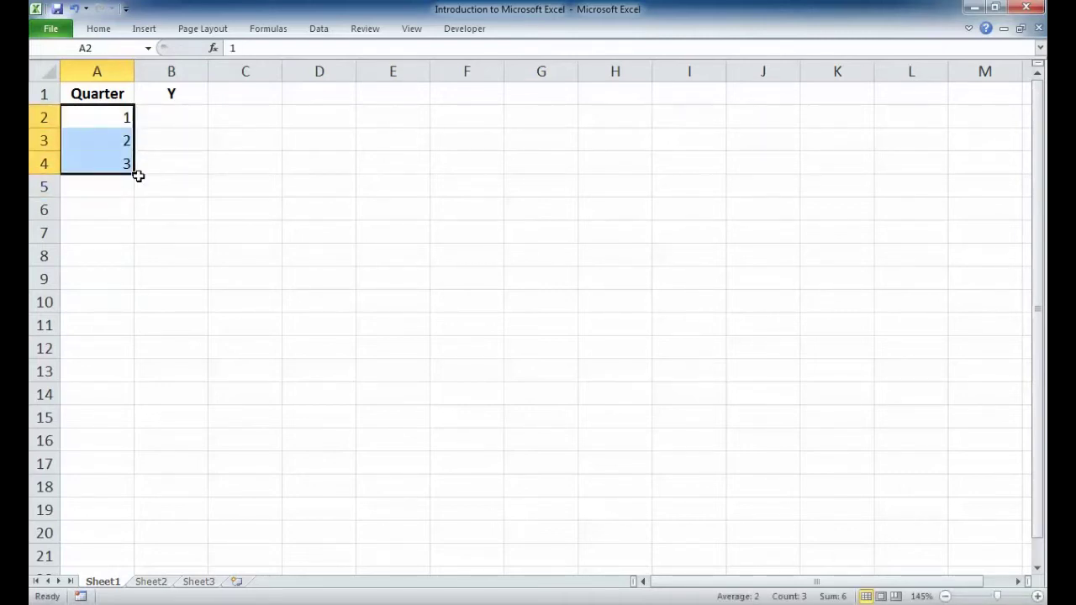
left_click_drag(133, 174, 122, 279)
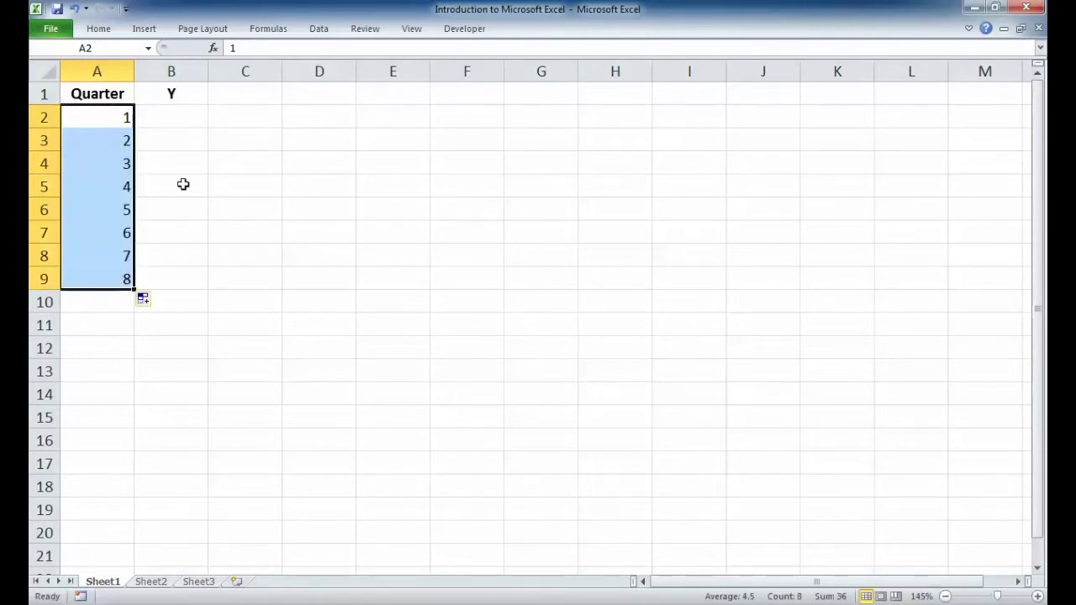
Step: Enter the Y values 5.1, 5.4, 5.3 and 5.7 for quarters 1 to 4 in cells B2:B5
left_click(164, 118)
type("5.1")
key("Return")
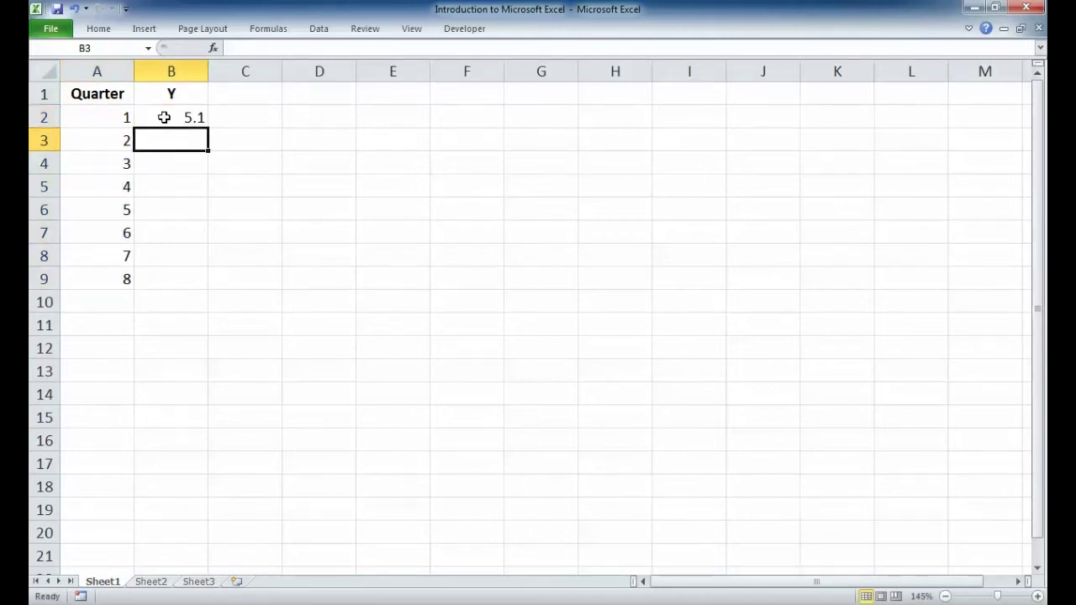
type("5.4")
key("Return")
type("5.3")
key("Return")
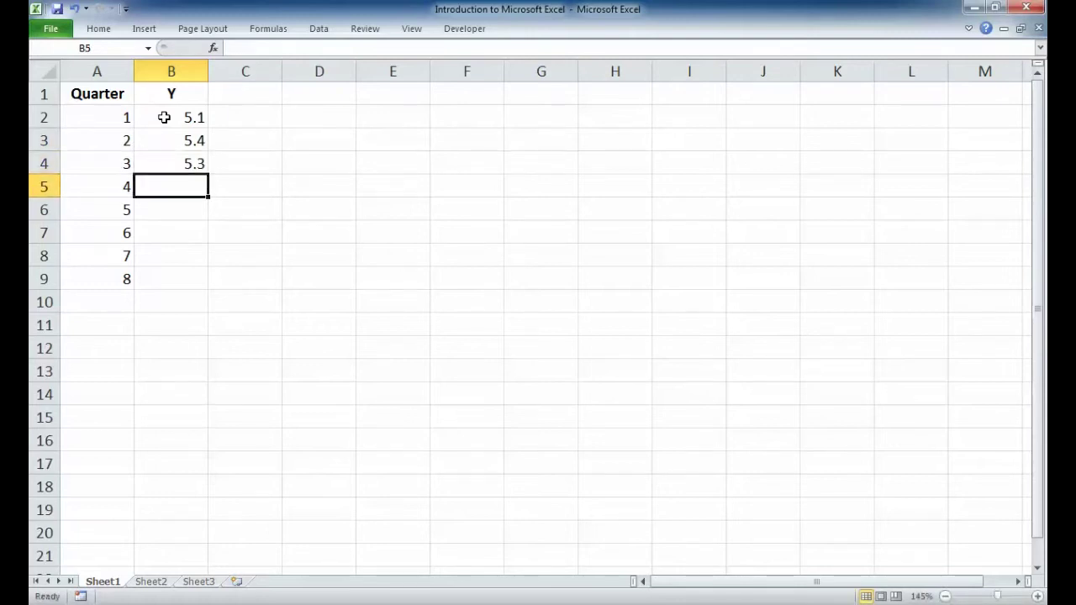
type("5.7")
key("Return")
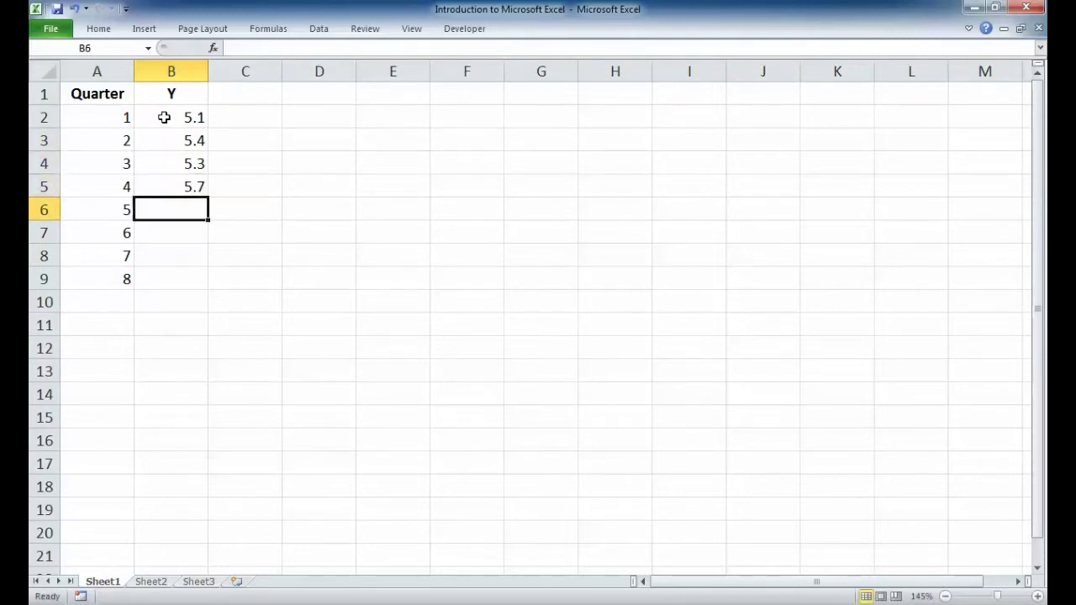
Step: Enter the Y values 5.72, 6.08, 6.05 and 6.42 for quarters 5 to 8 in cells B6:B9
type("4.7")
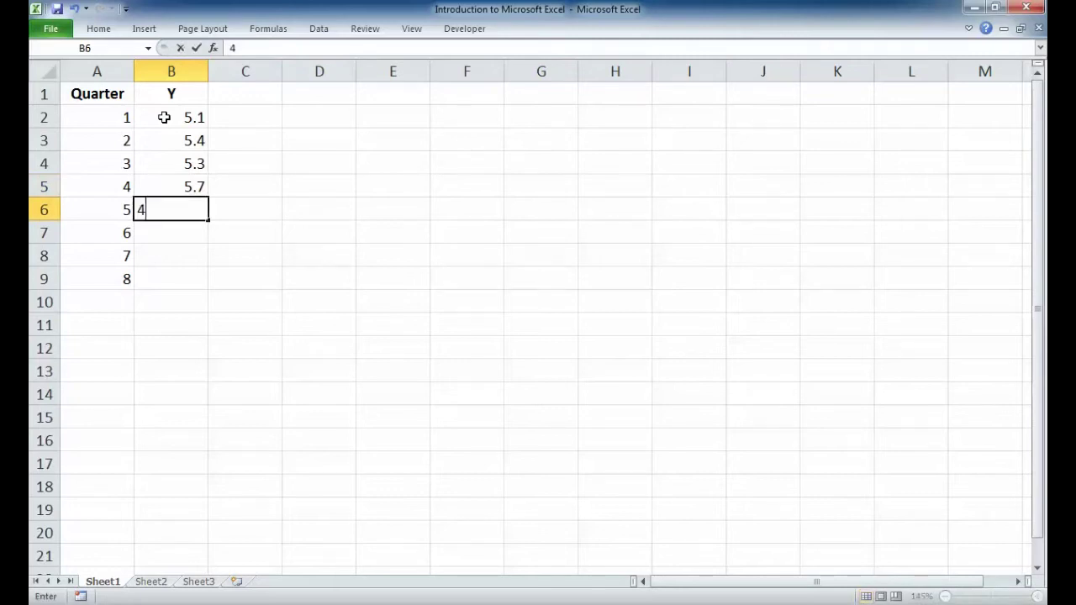
key("BackSpace")
key("BackSpace")
type("6")
type(".72")
key("Return")
type("6.08")
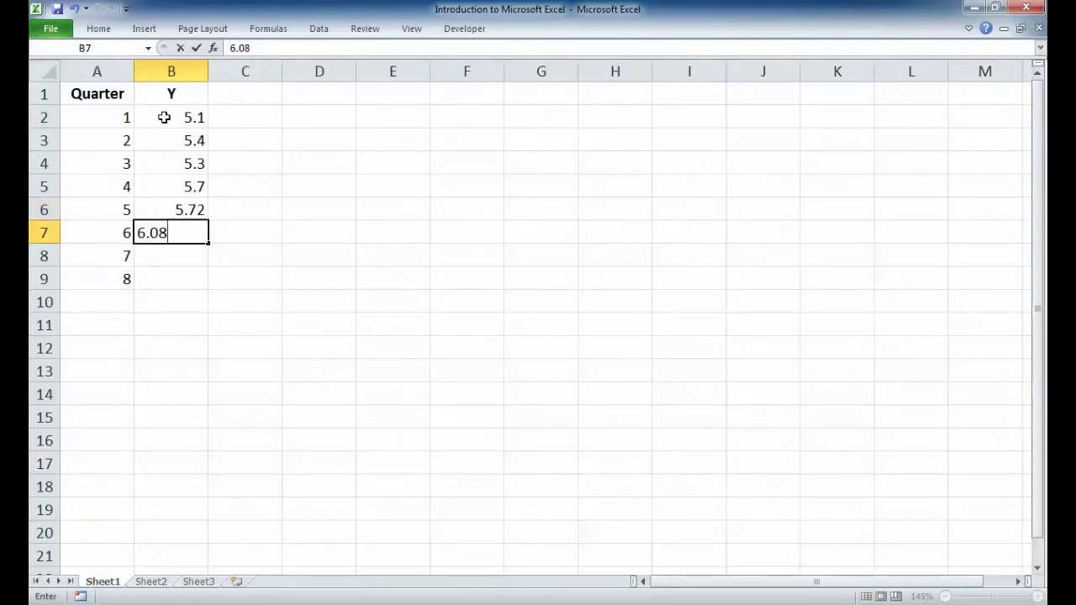
key("Return")
type("6.05")
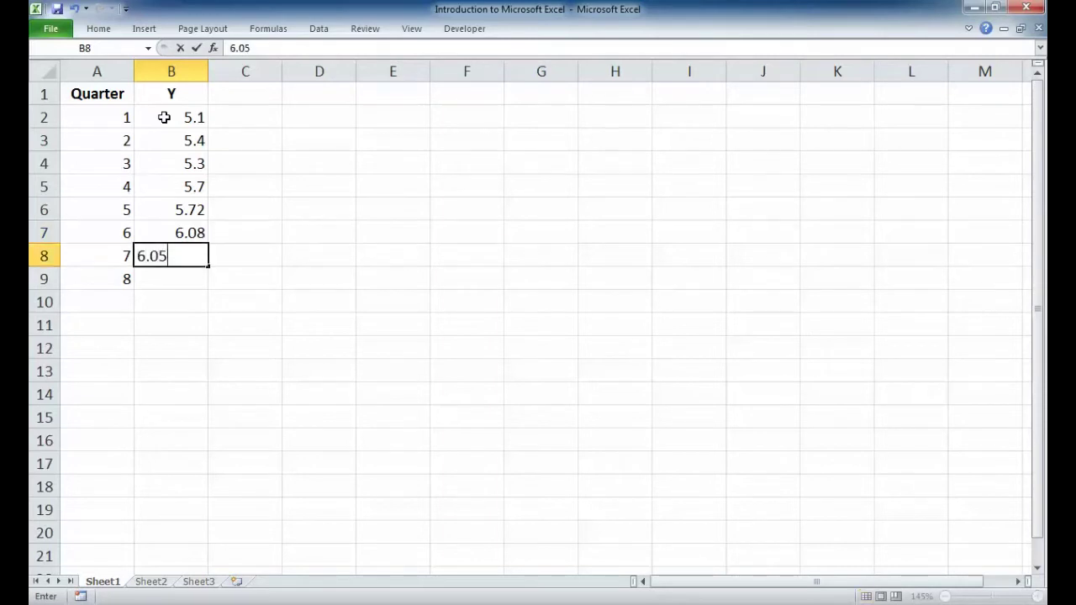
key("Return")
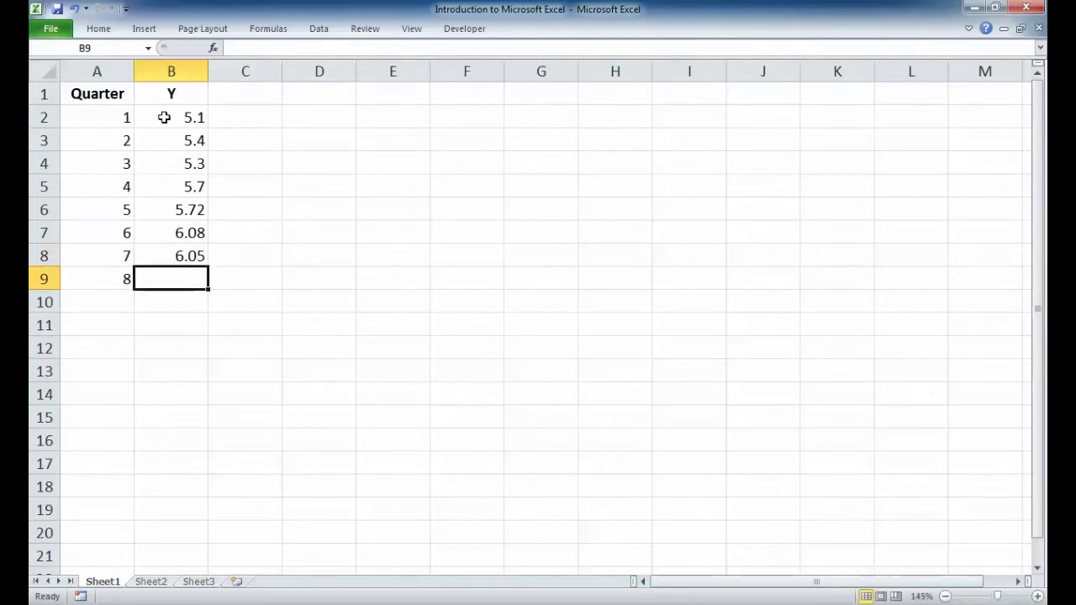
type("6.42")
key("Return")
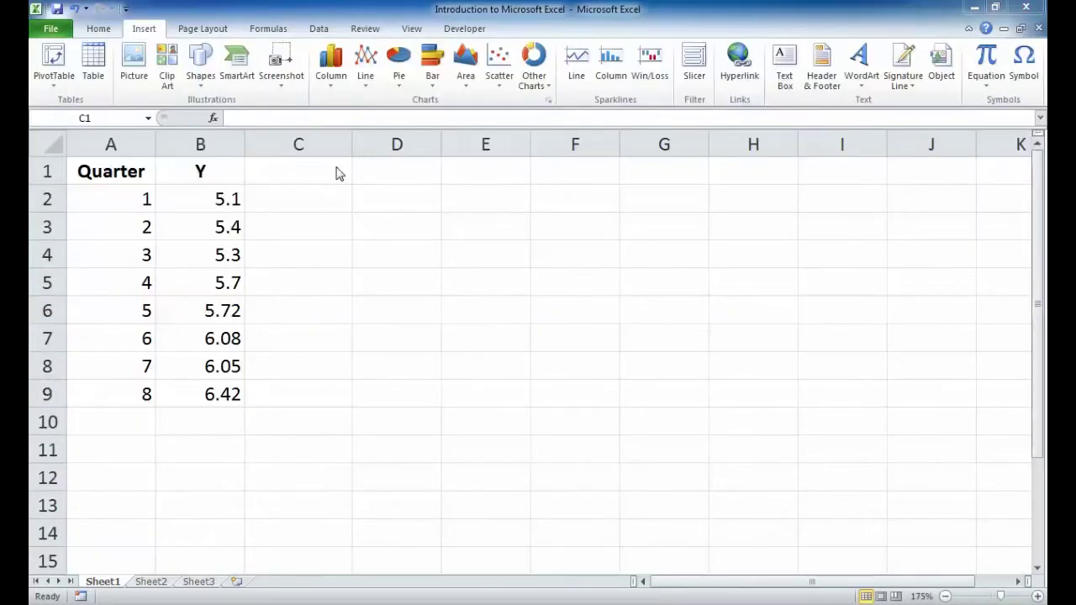
Step: Enter the column heading No Change in cell C1
left_click(335, 168)
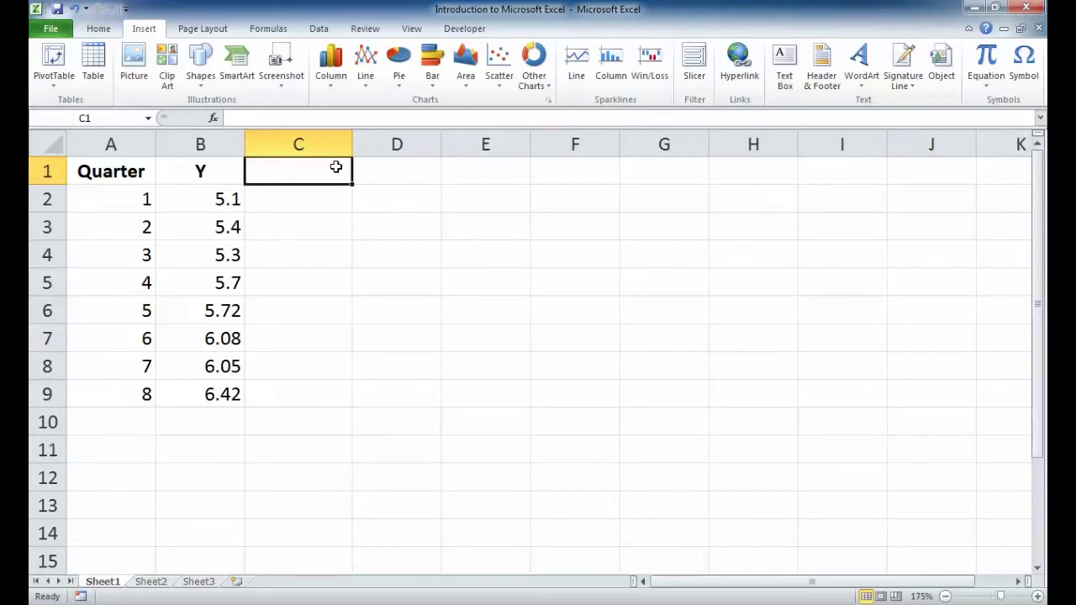
type("Chan")
key("BackSpace")
key("BackSpace")
key("BackSpace")
key("BackSpace")
type("No Change")
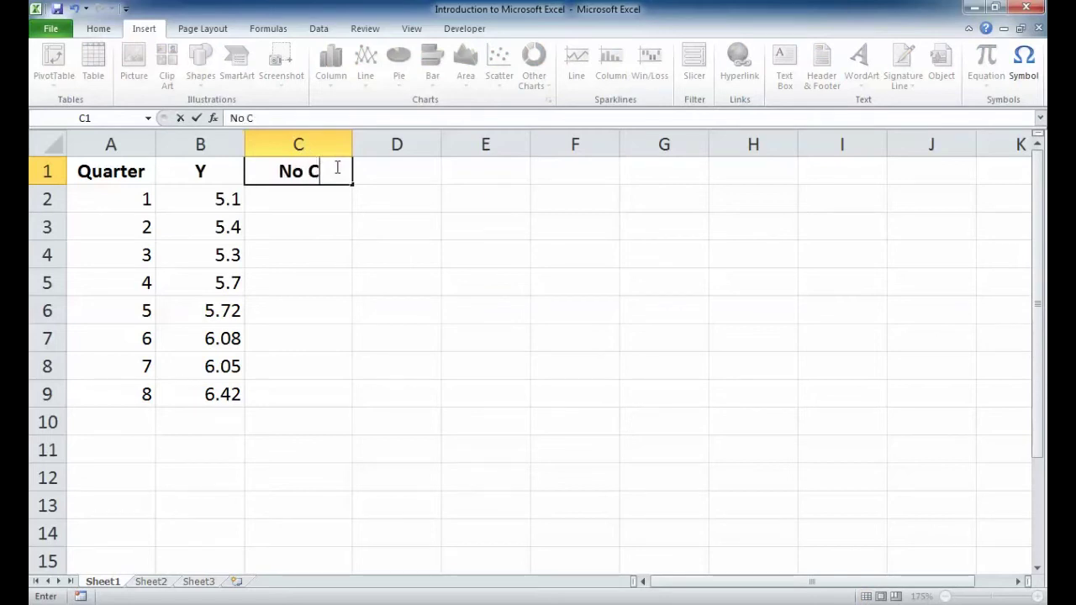
key("Return")
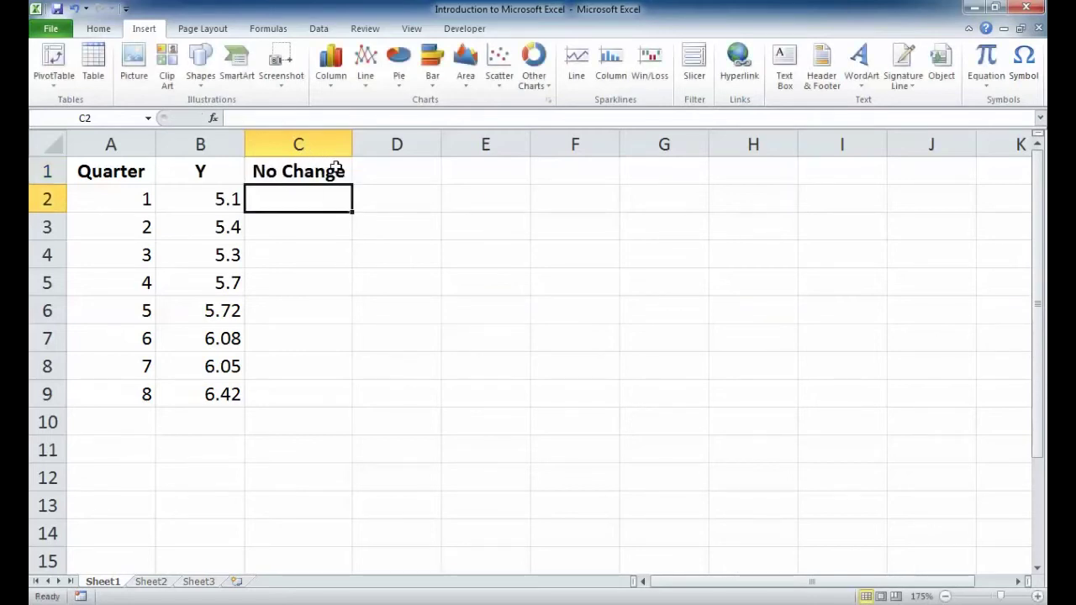
Step: Copy the Y values in B2:B9 and paste them into column C starting at cell C3
left_click(313, 218)
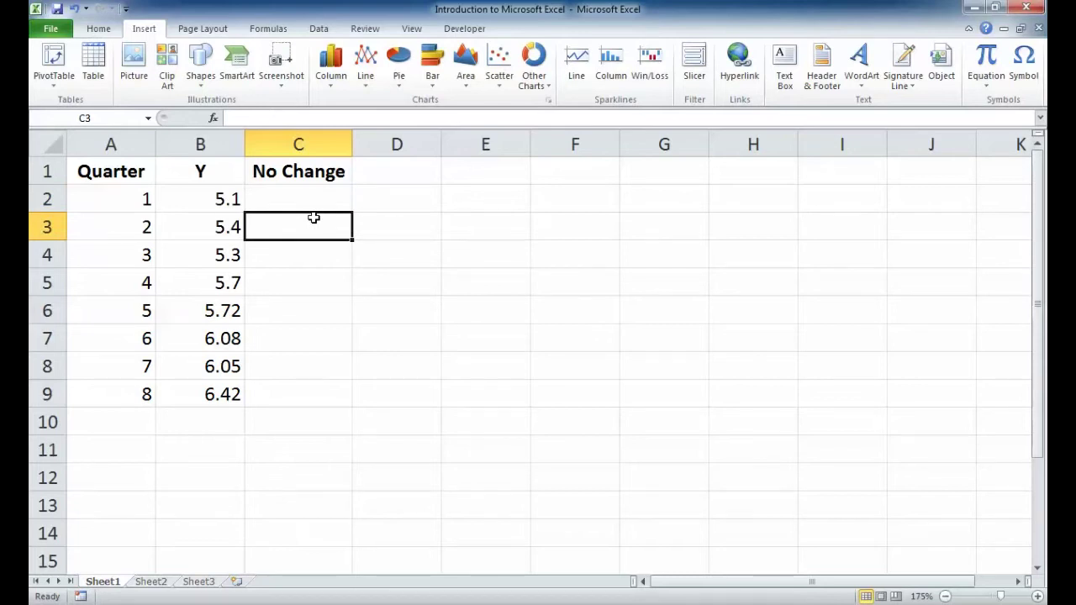
left_click_drag(237, 199, 228, 388)
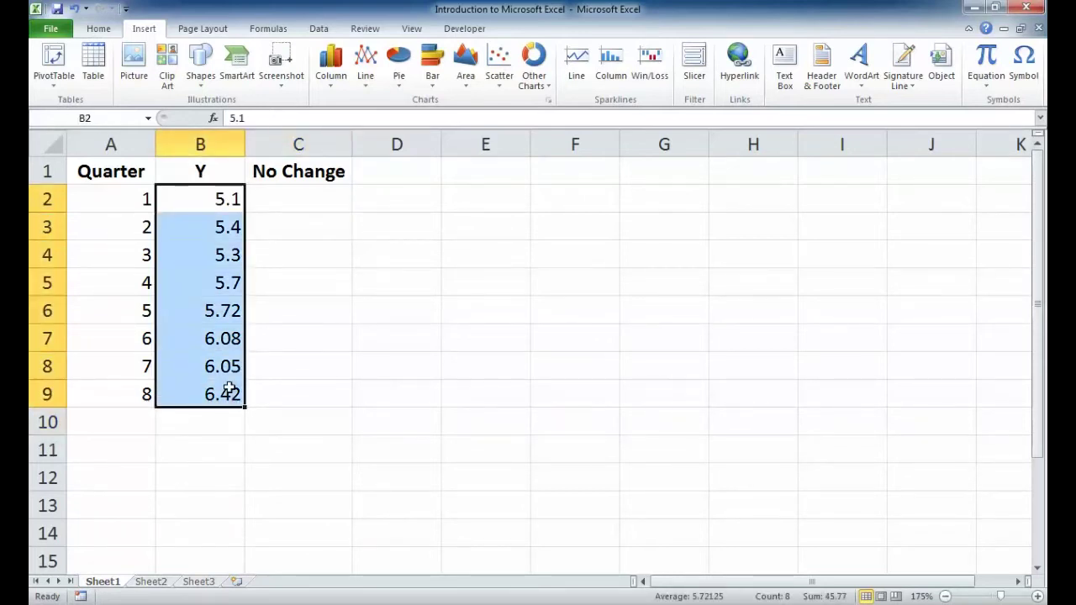
key("ctrl+c")
left_click(299, 220)
right_click(301, 224)
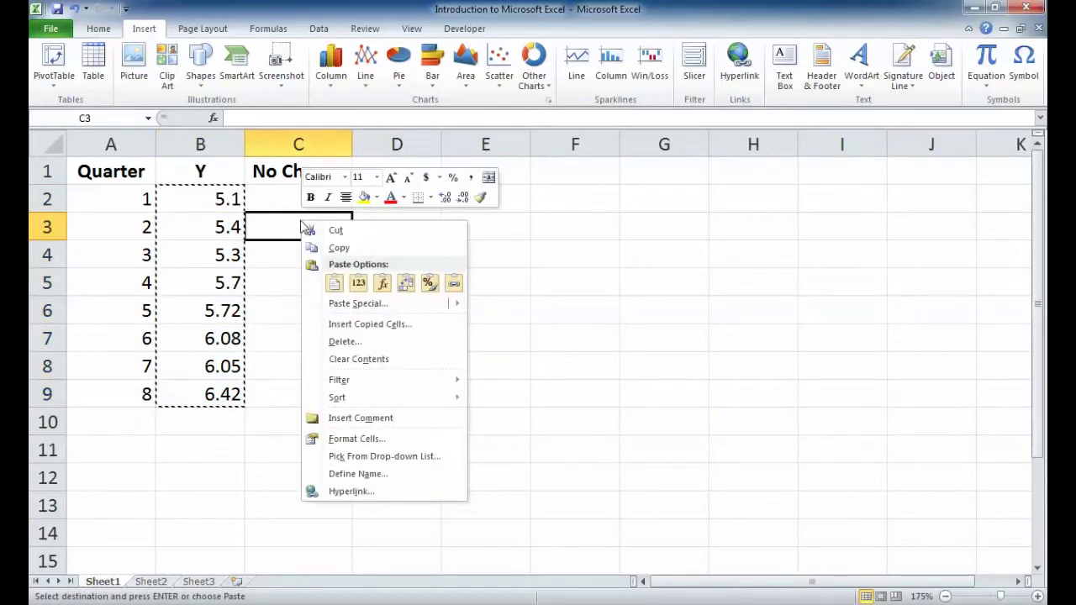
left_click(334, 286)
left_click(333, 286)
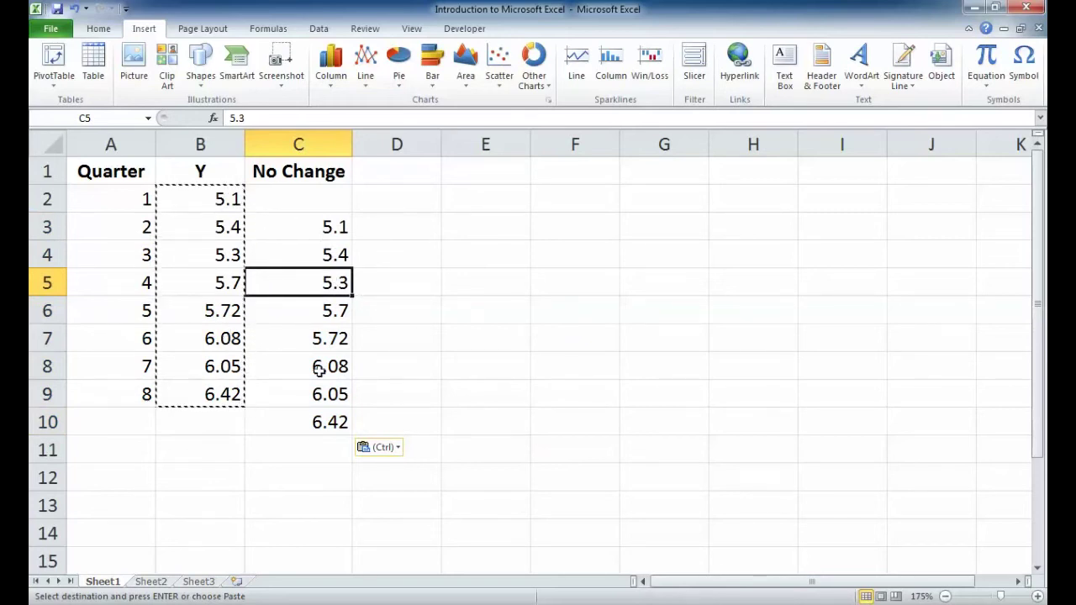
Step: Clear the contents of the pasted values in C3:C10
left_click_drag(328, 224, 320, 415)
right_click(324, 418)
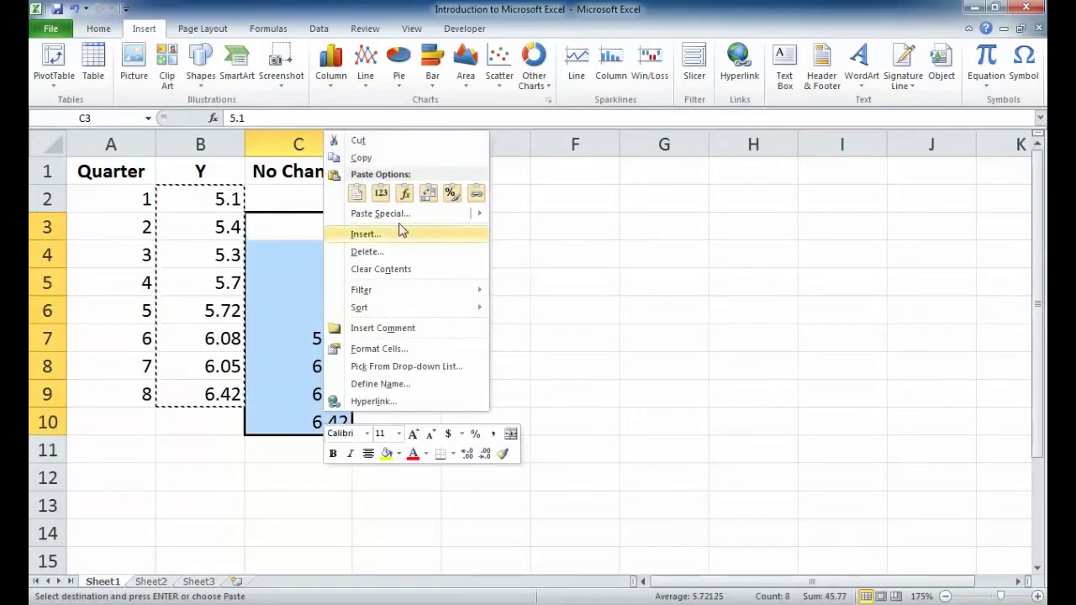
left_click(397, 270)
left_click(319, 242)
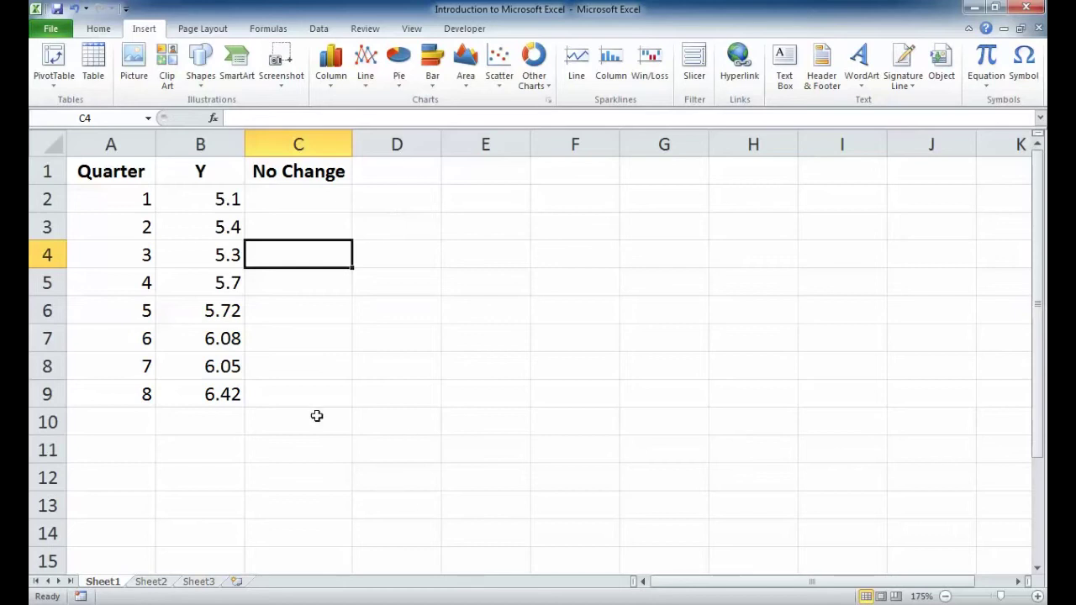
Step: Enter the formula =B2 in cell C3 and fill it down to C10
left_click(288, 219)
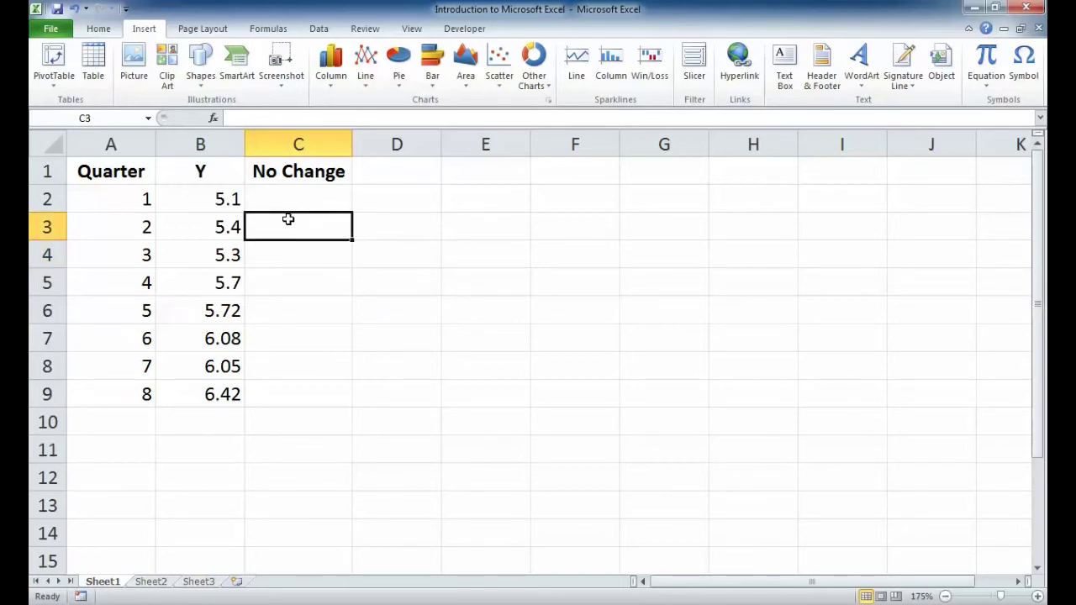
type("=")
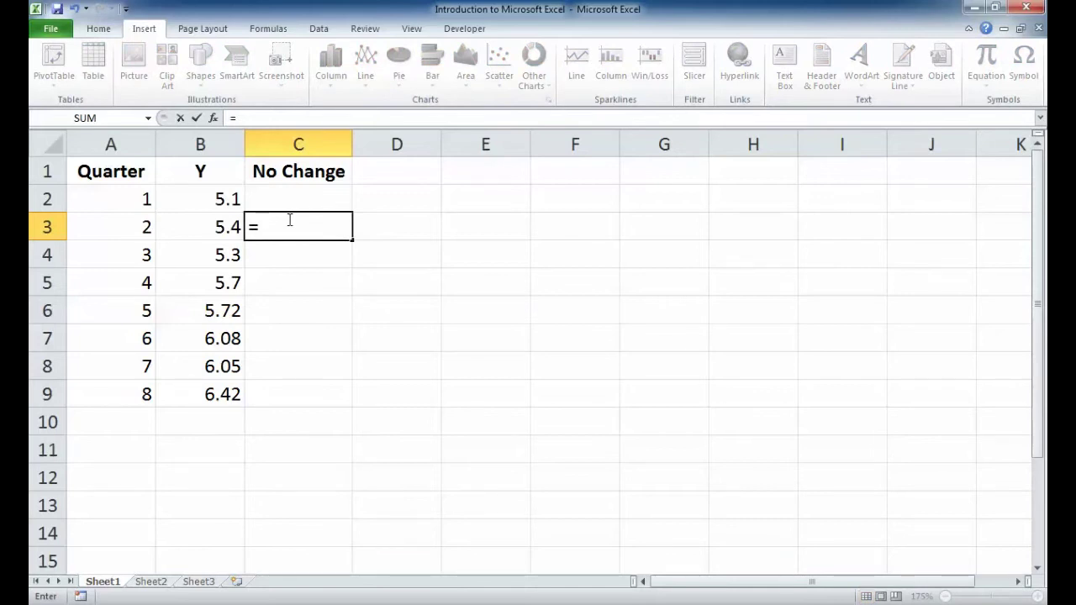
left_click(228, 197)
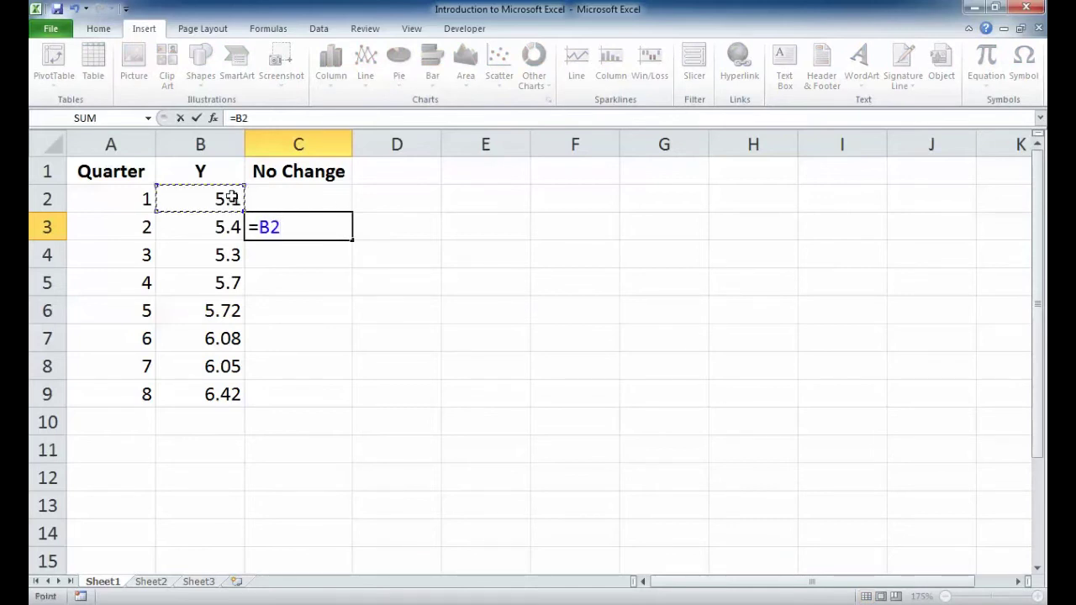
key("Return")
left_click(316, 224)
left_click_drag(352, 240, 321, 429)
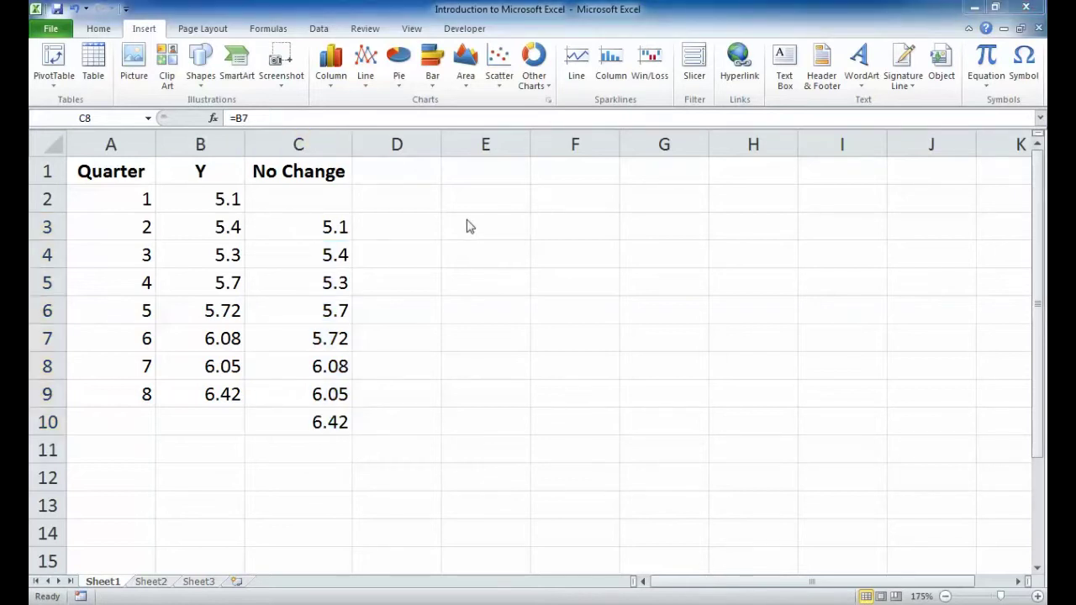
Step: Enter the column heading % Change in cell D1
left_click(392, 172)
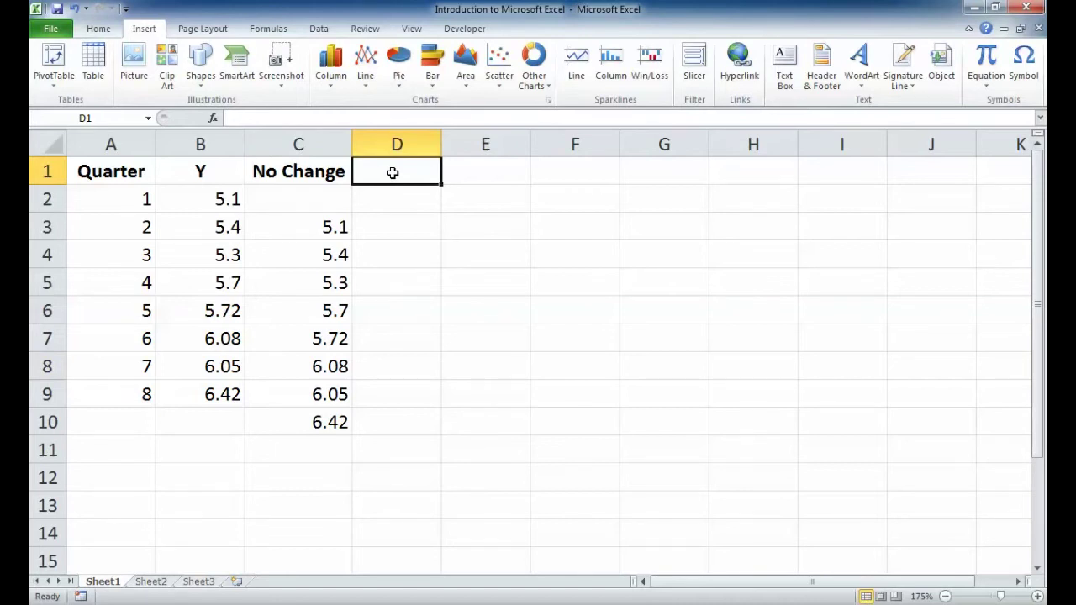
type("% Change")
key("Return")
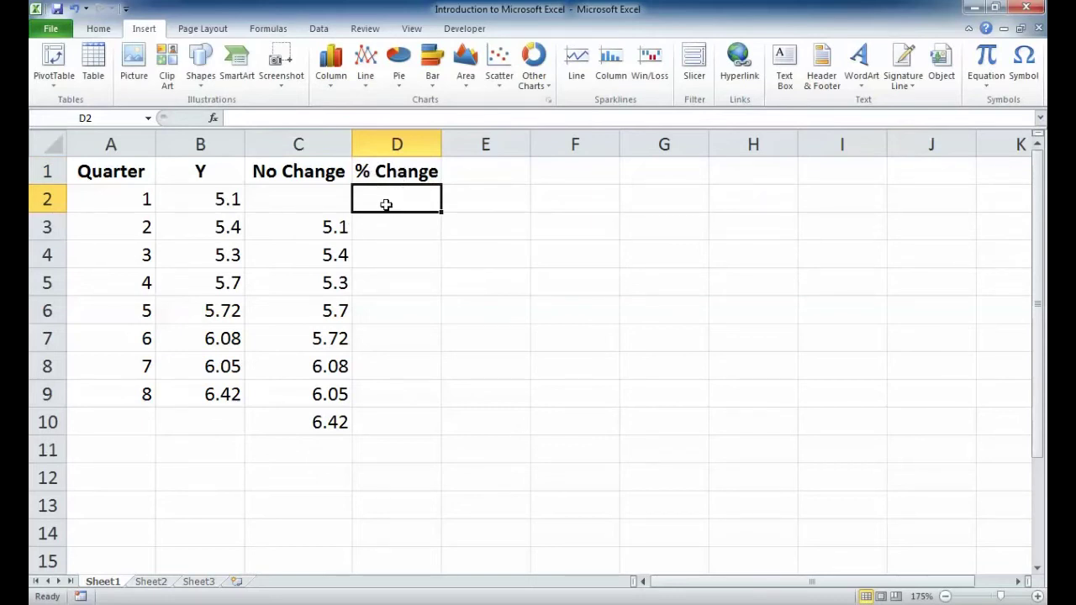
Step: Insert a blank row between the heading row and the data for quarter 1
left_click(47, 195)
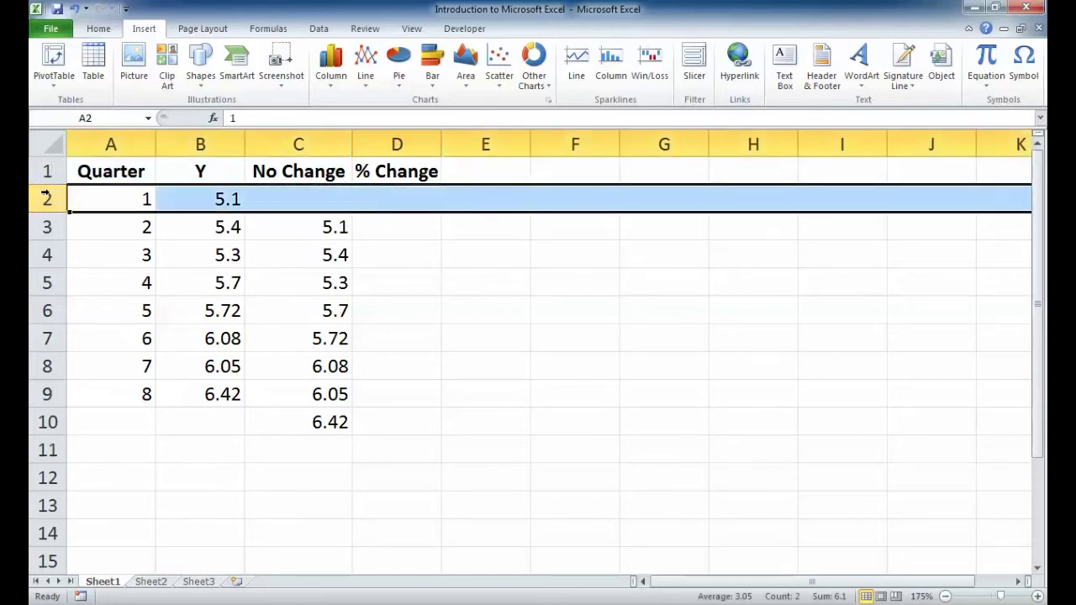
right_click(47, 195)
left_click(88, 299)
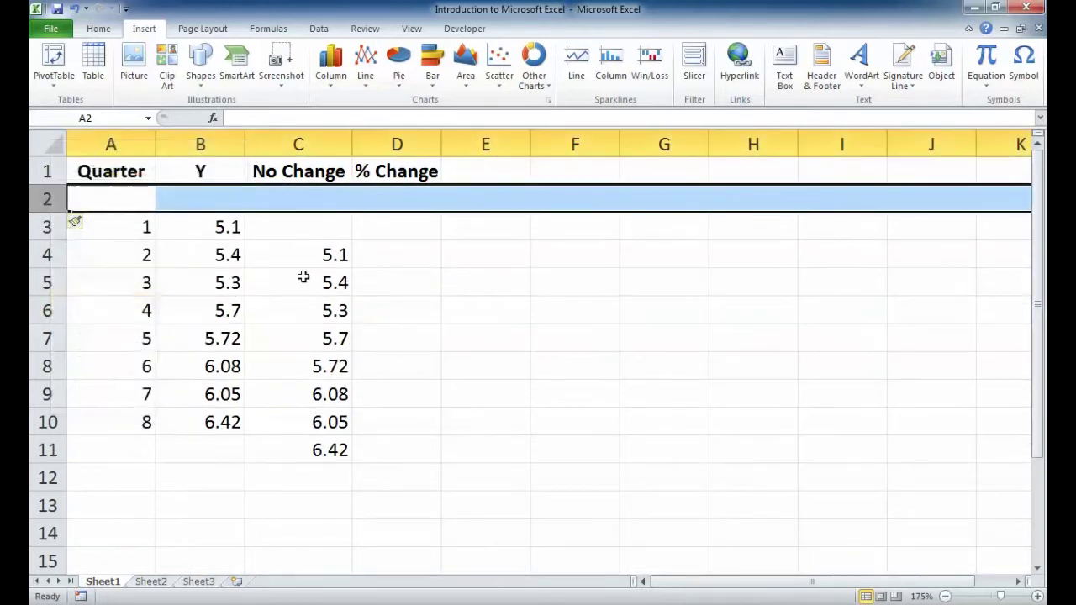
Step: Enter the change rate 0.03 in cell D2 and remove its bold formatting
left_click(387, 258)
left_click(368, 204)
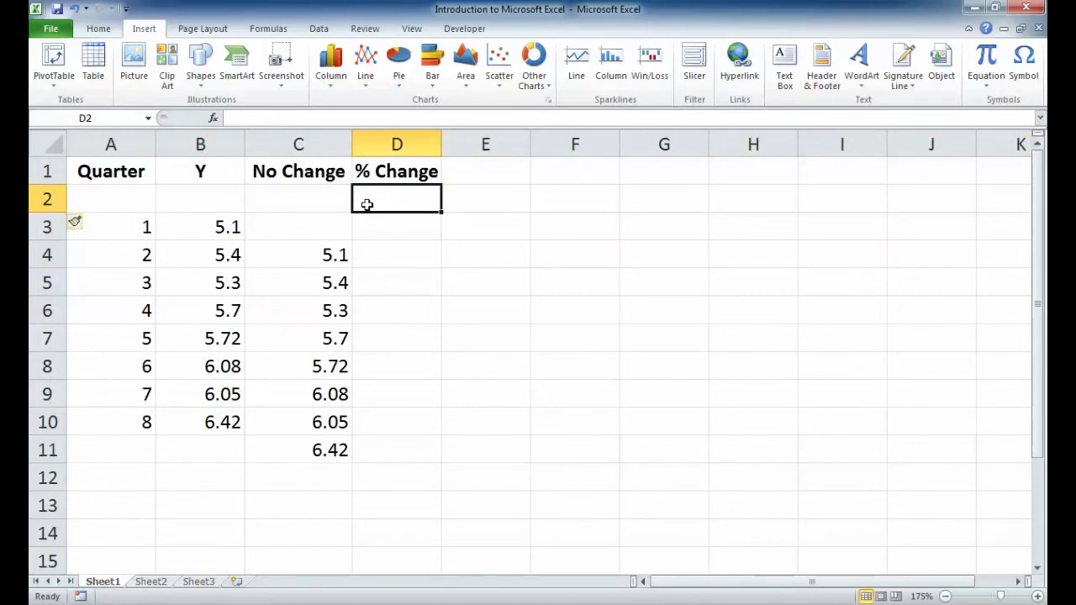
type("0.03")
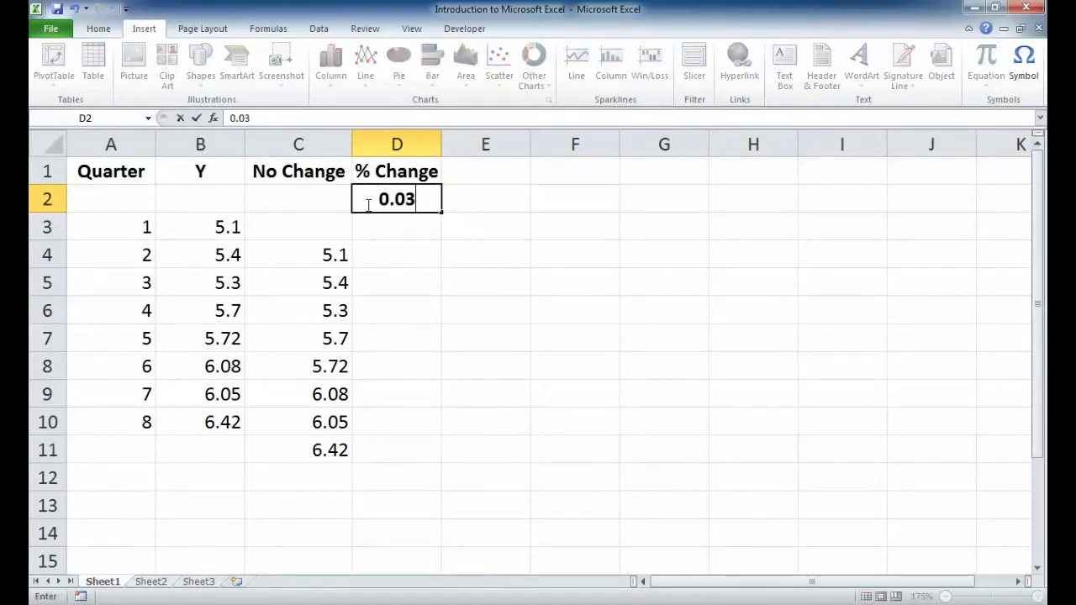
key("Return")
left_click(367, 204)
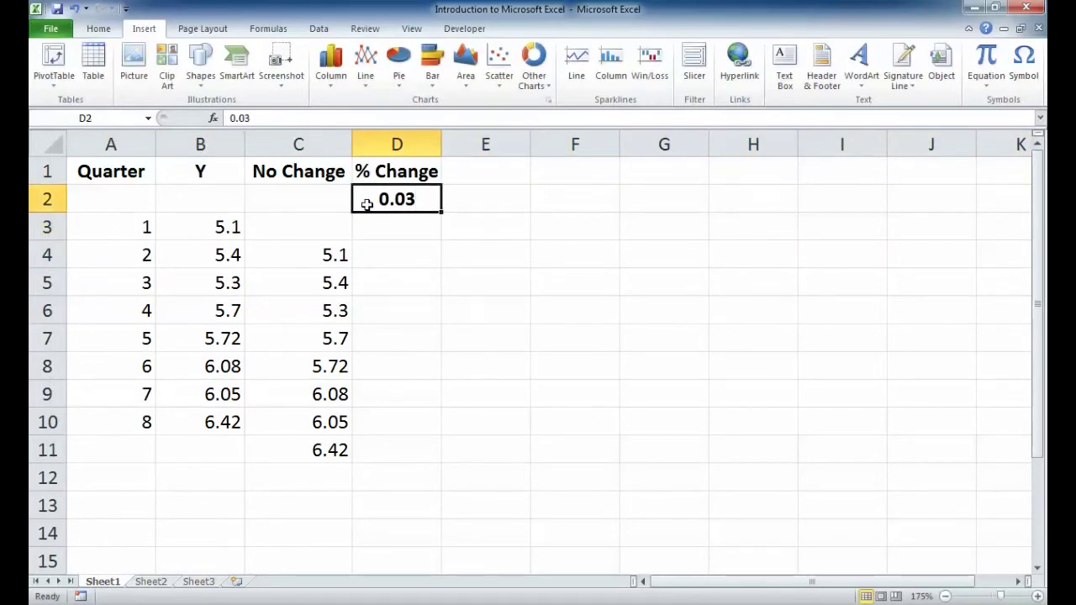
Step: Calculate the quarter 2 forecast in cell D4 with the formula =(1+$D$2)*B3, using an absolute reference to the rate
left_click(406, 259)
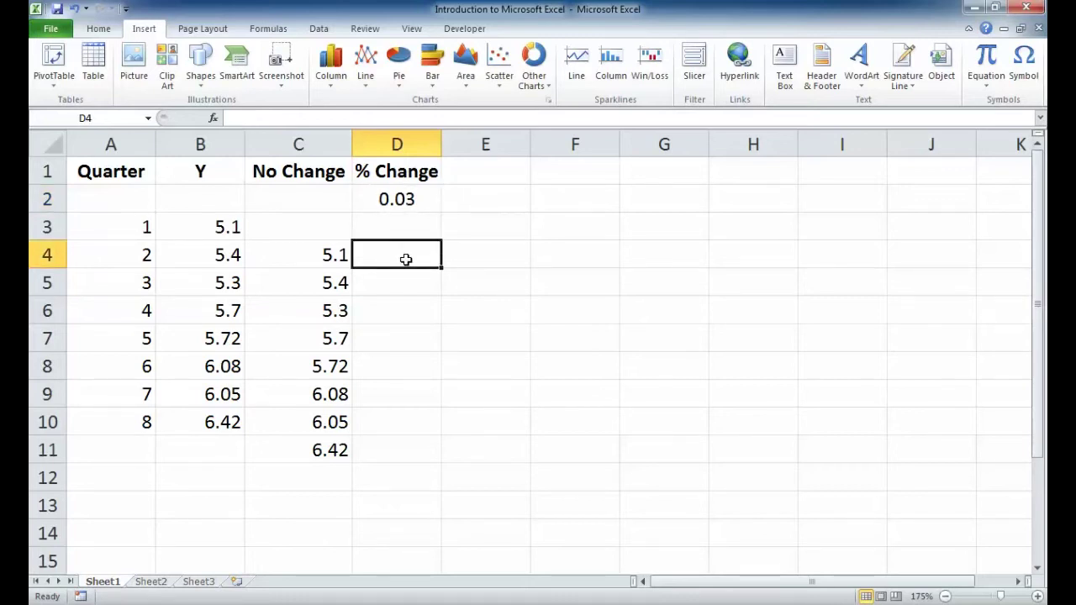
type("=")
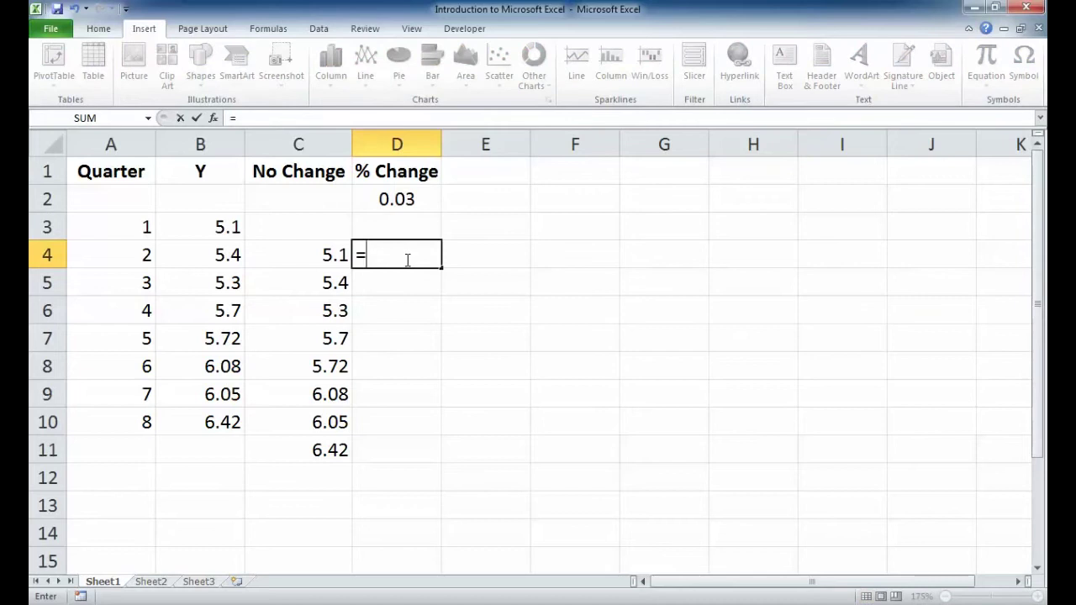
type("(1+")
left_click(400, 201)
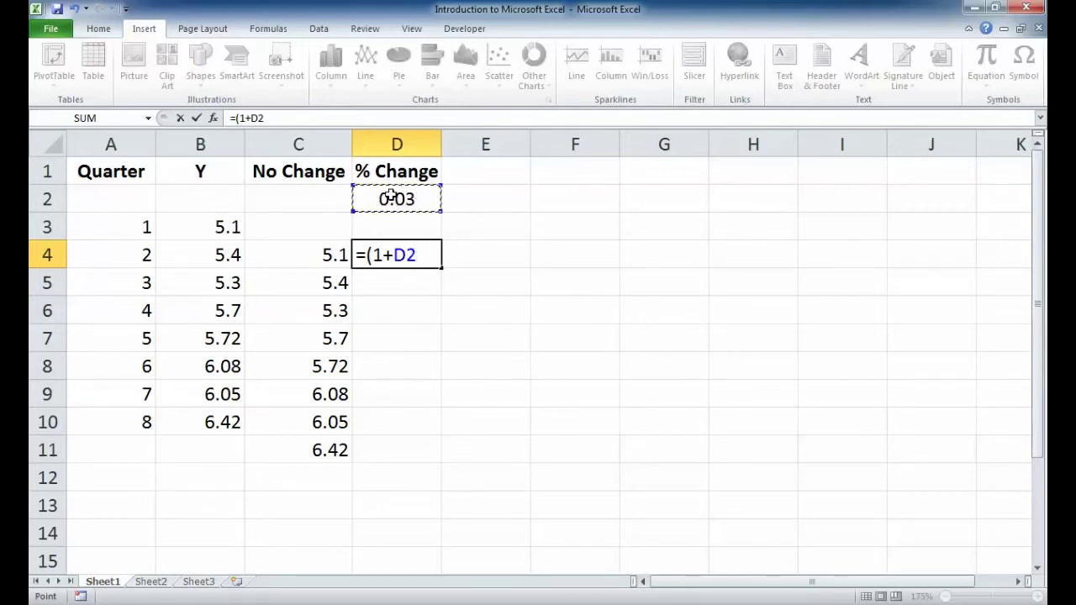
key("F4")
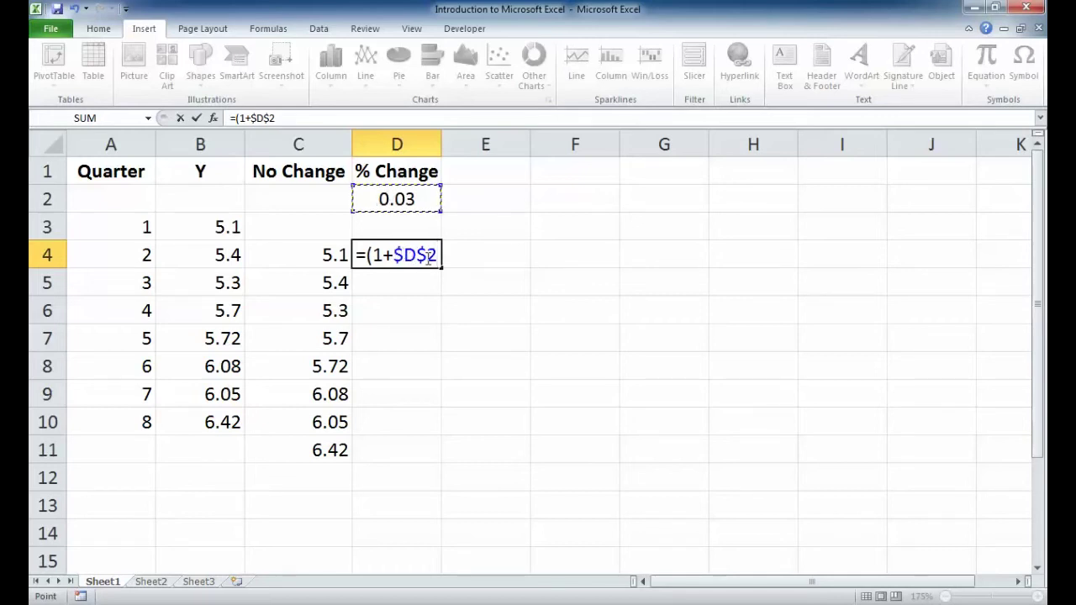
type(")*")
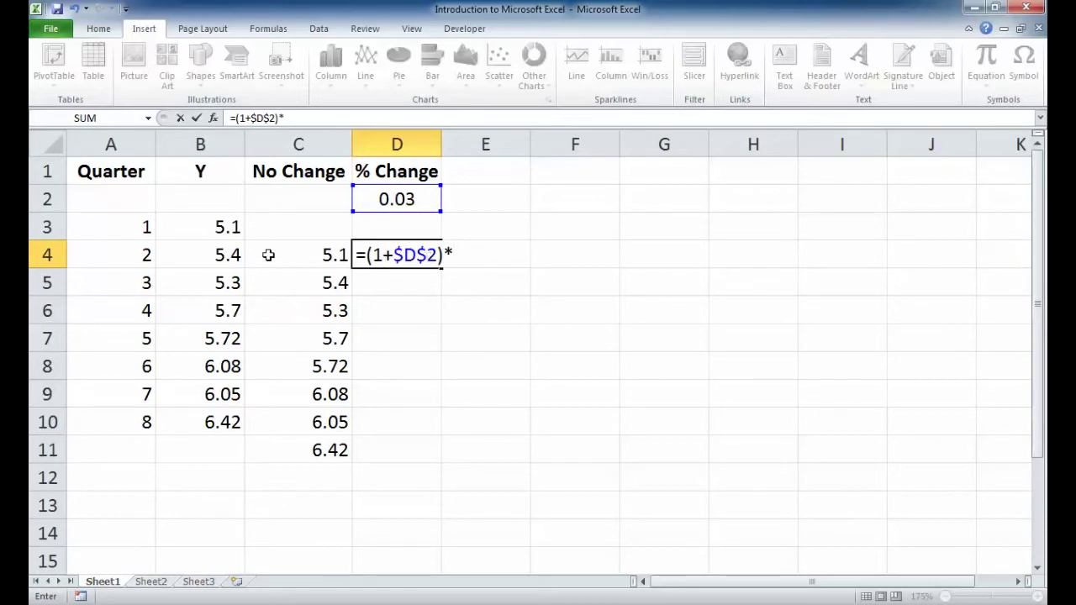
left_click(216, 224)
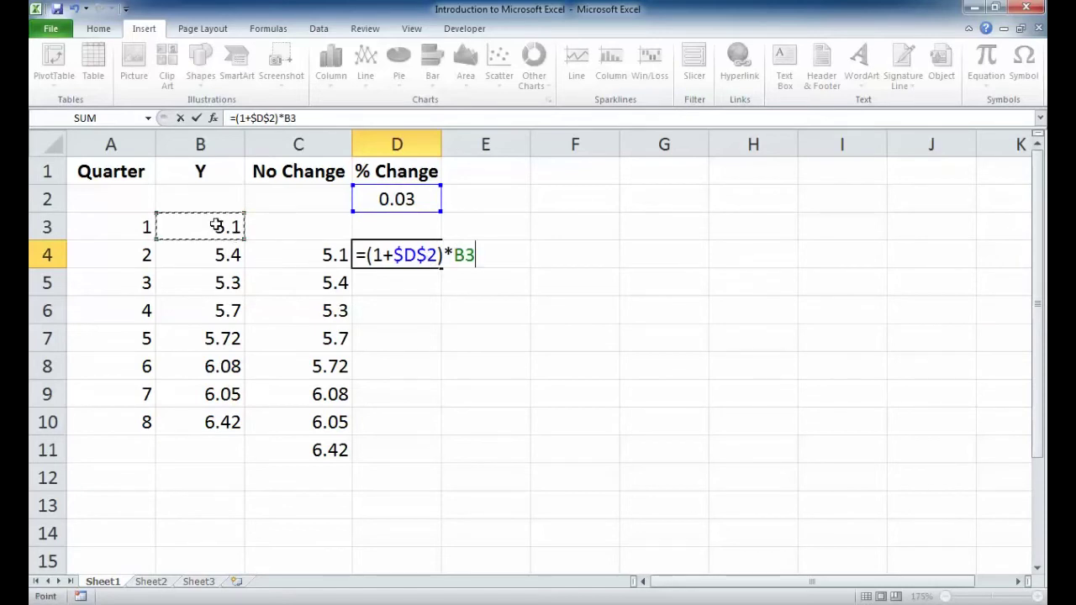
key("Return")
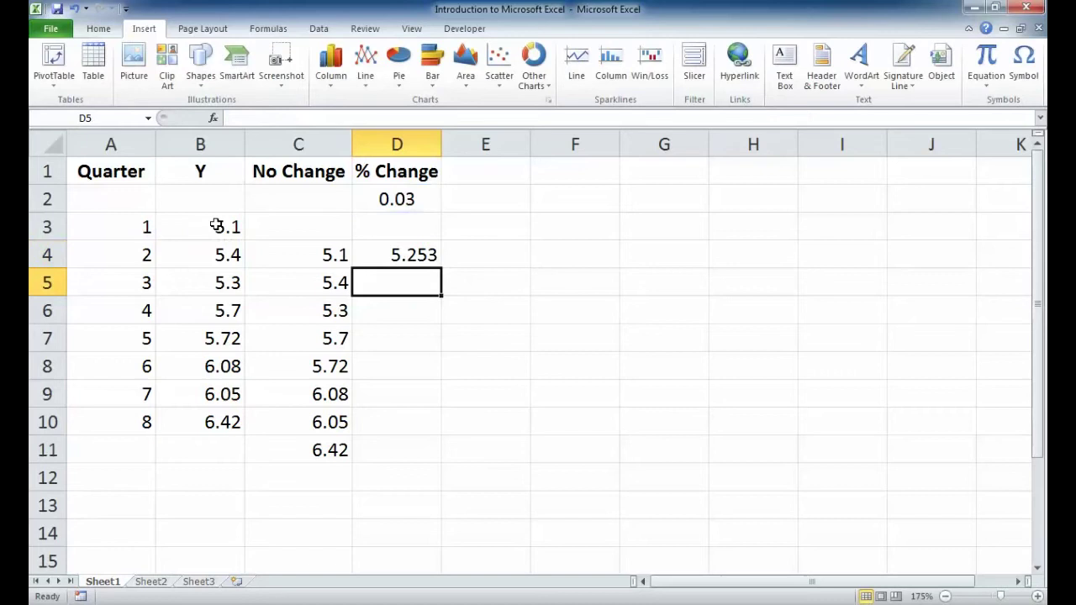
Step: Copy the % Change formula from D4 down through D11 and check the cell references in D11's formula
left_click(413, 257)
left_click_drag(443, 266, 412, 458)
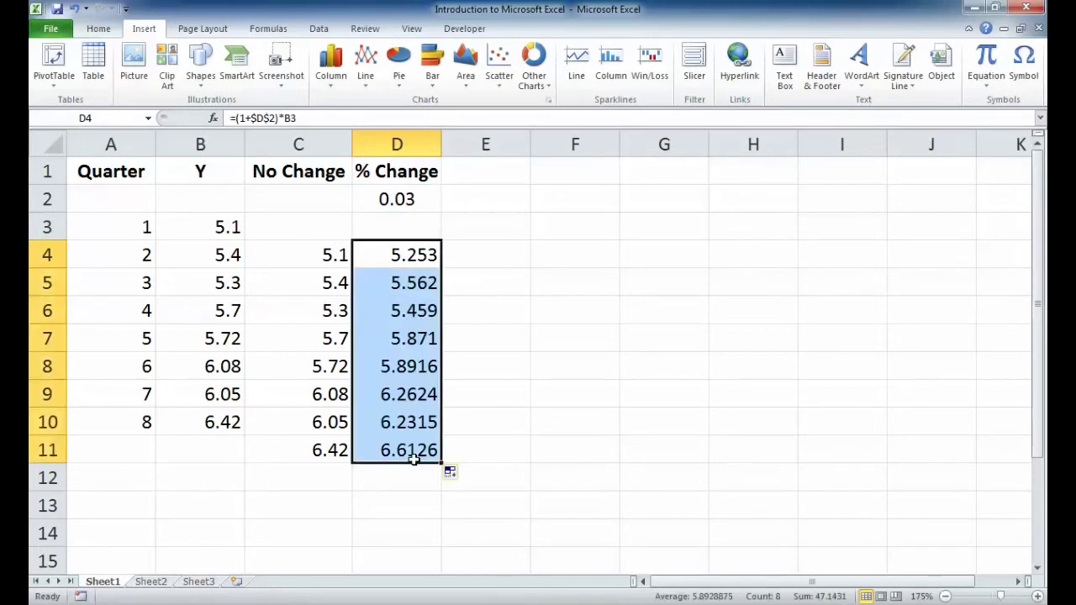
left_click(409, 491)
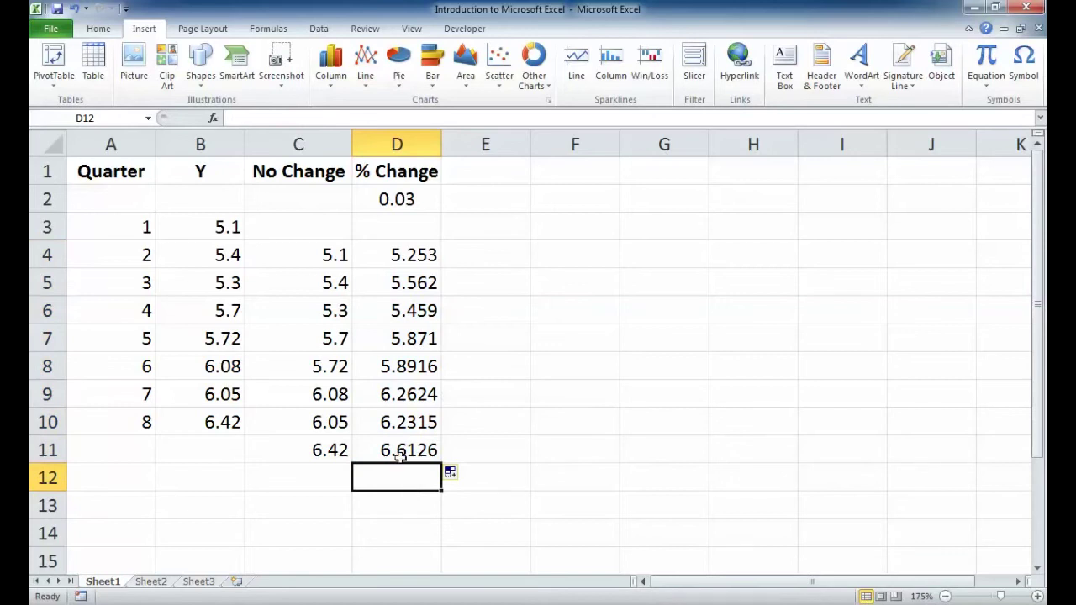
left_click(399, 456)
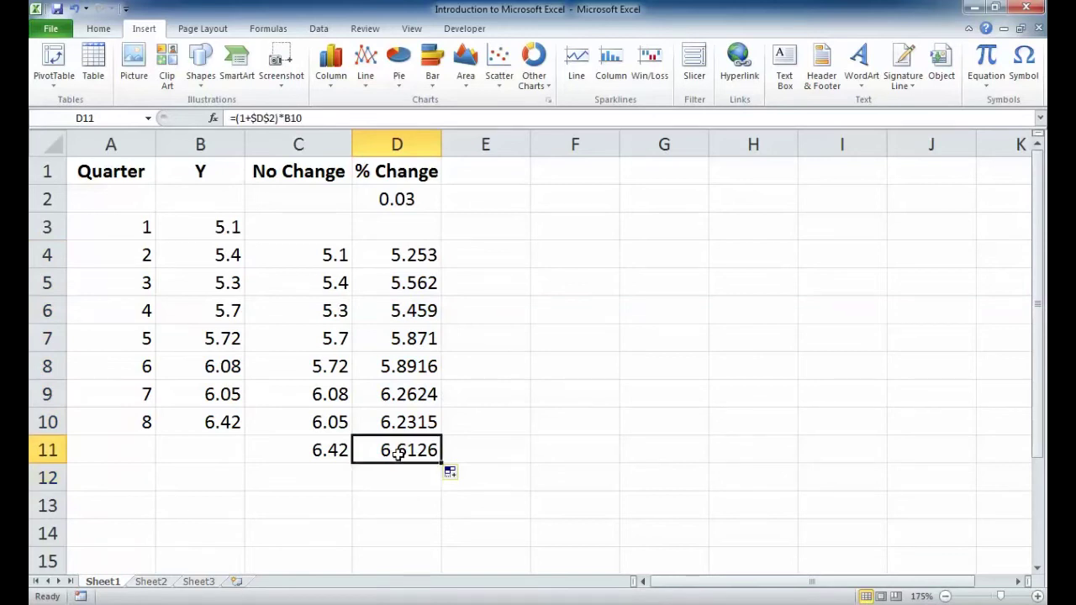
left_click(267, 118)
key("Return")
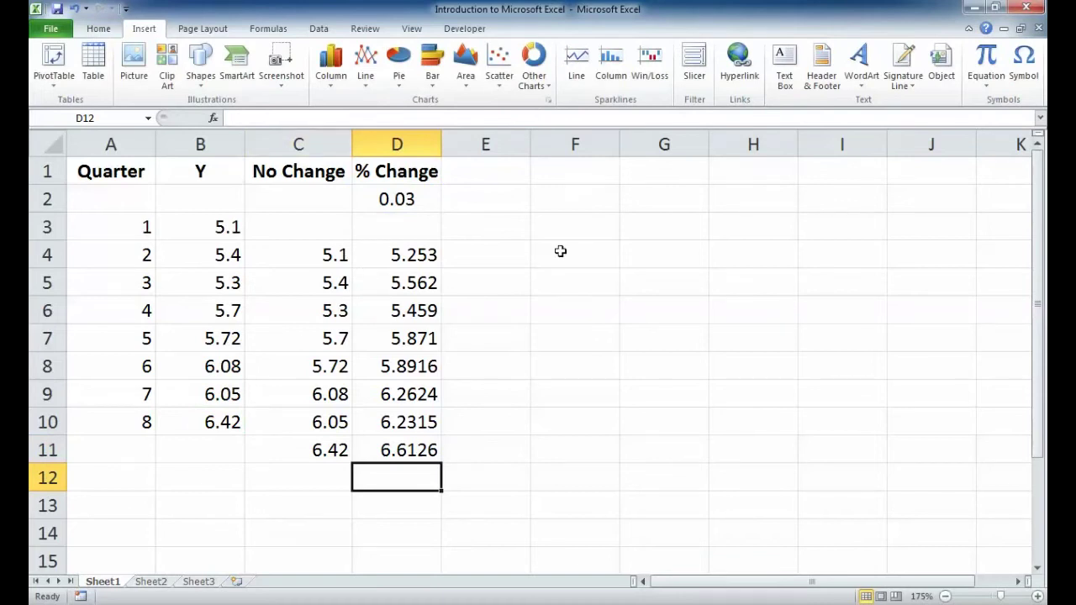
left_click(575, 310)
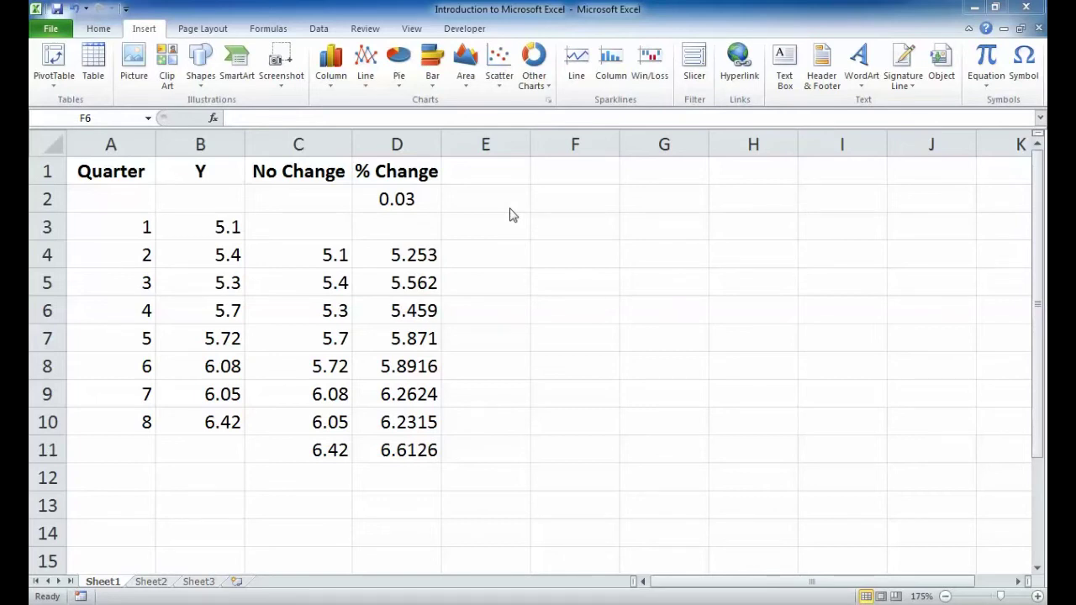
Step: Enter the column heading Residuals in cell E1
left_click(431, 252)
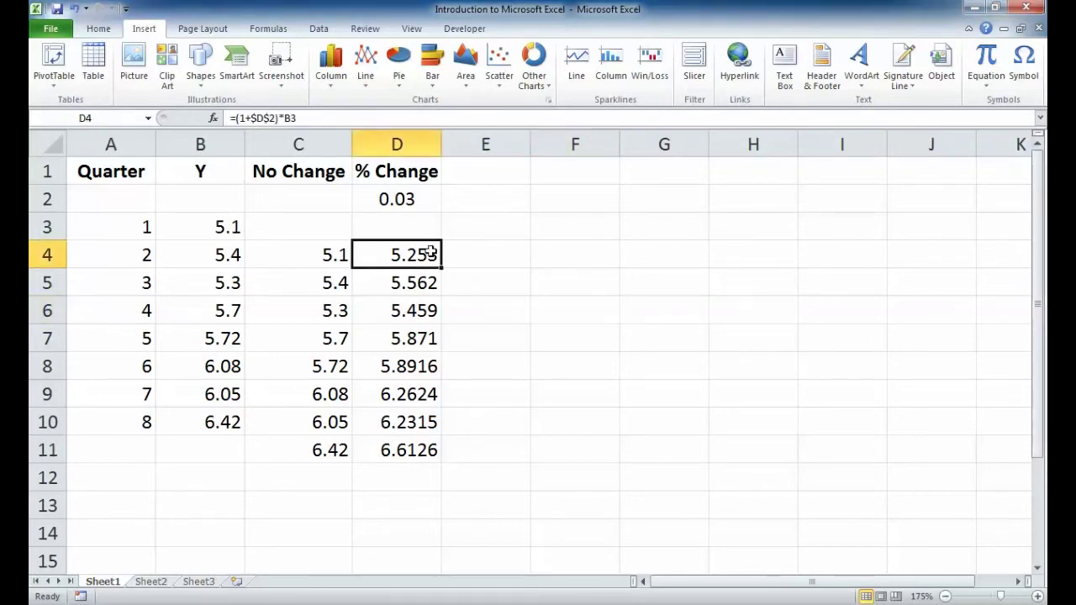
left_click(224, 257)
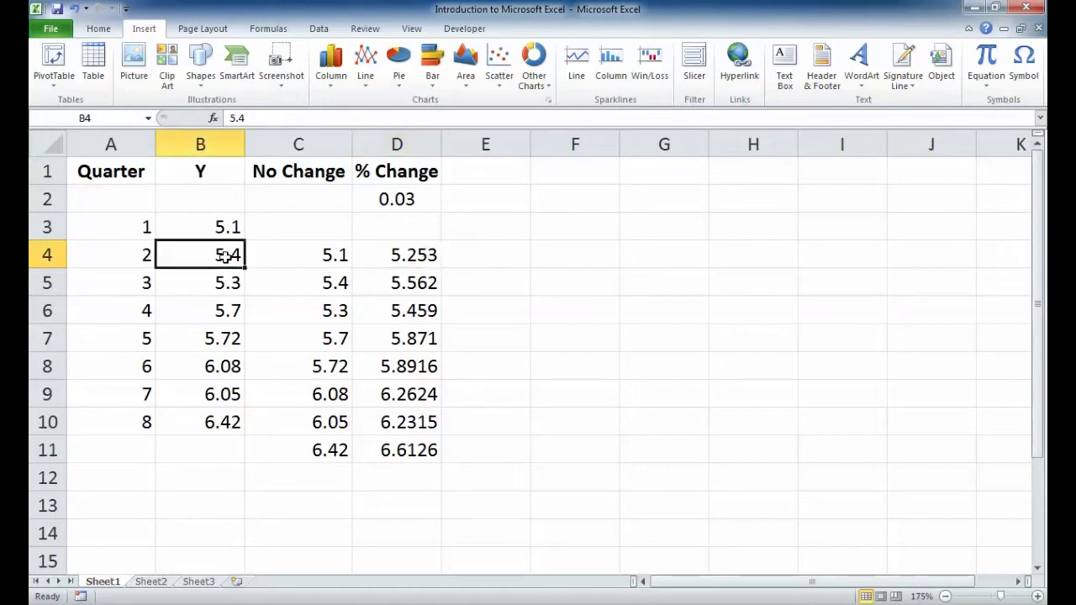
left_click(487, 178)
type("Residuals")
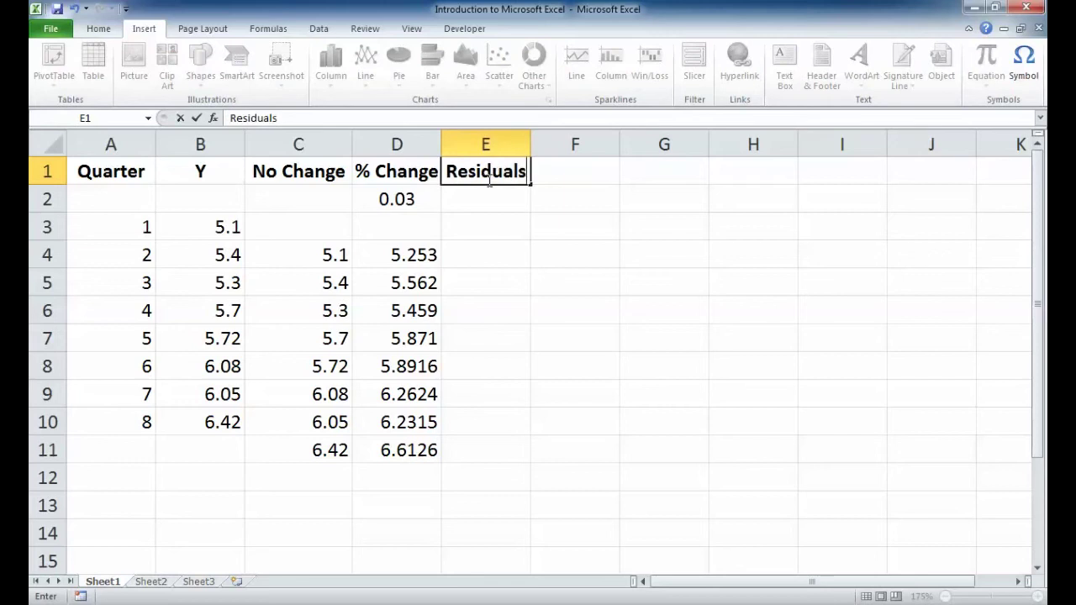
key("Return")
Step: Calculate the quarter 2 residual in cell E4 as Y minus the % Change forecast with the formula =B4-D4
scroll(490, 224, "down", 4)
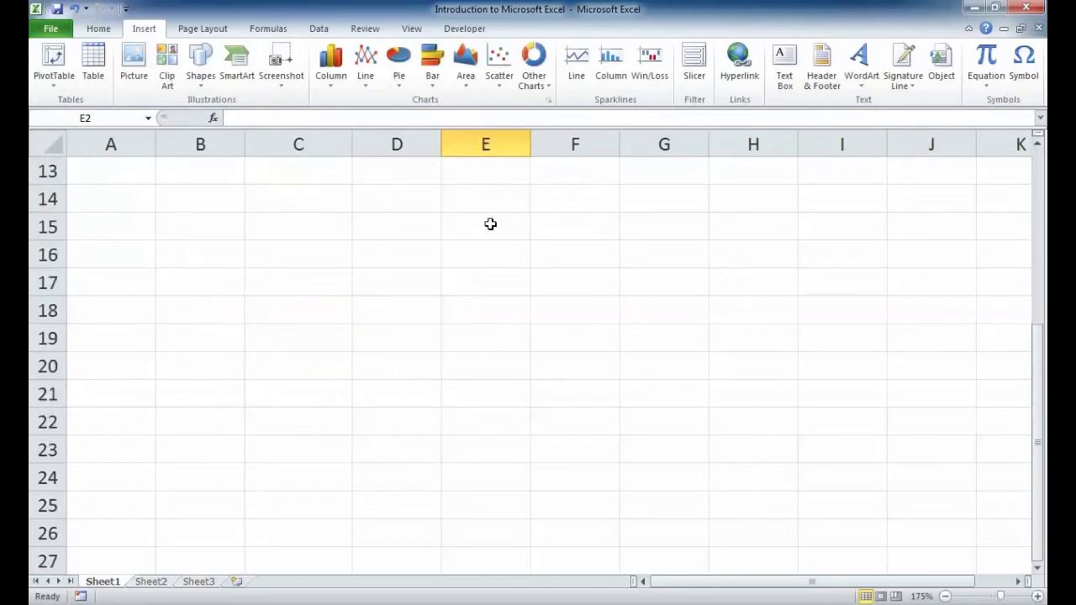
scroll(474, 228, "up", 4)
left_click(468, 252)
type("=")
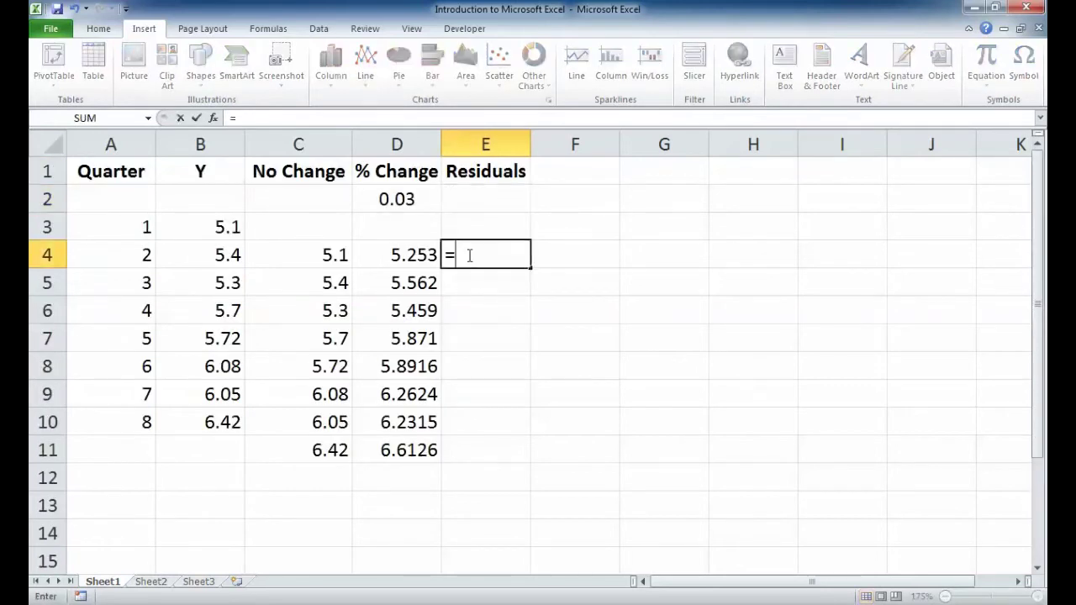
left_click(229, 259)
type("-")
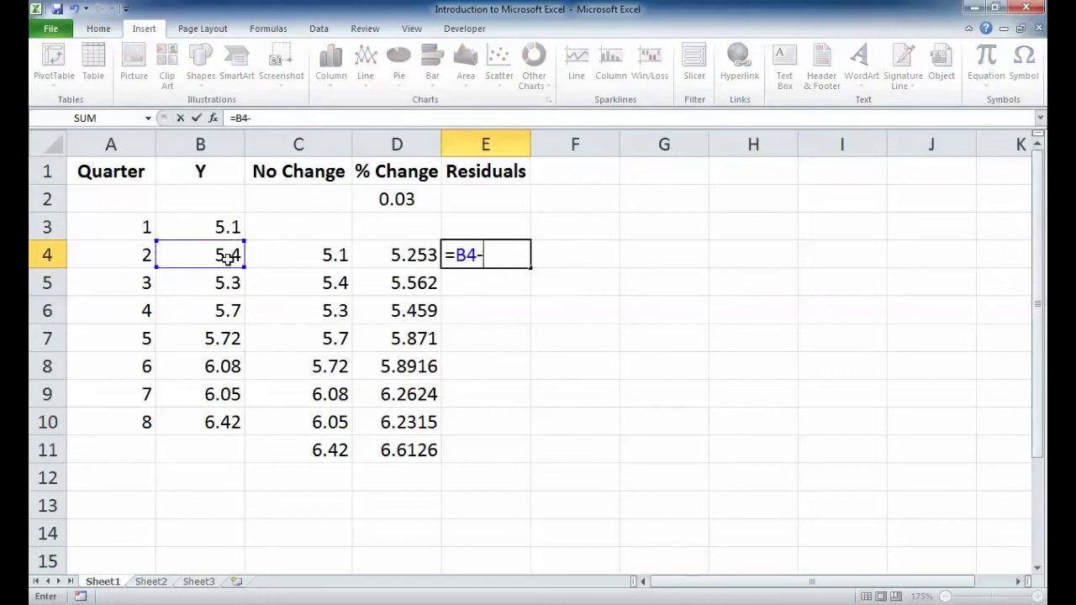
left_click(397, 261)
key("Return")
Step: Copy the residual formula from E4 down through quarter 8 in E10
left_click(501, 254)
left_click_drag(530, 267, 507, 425)
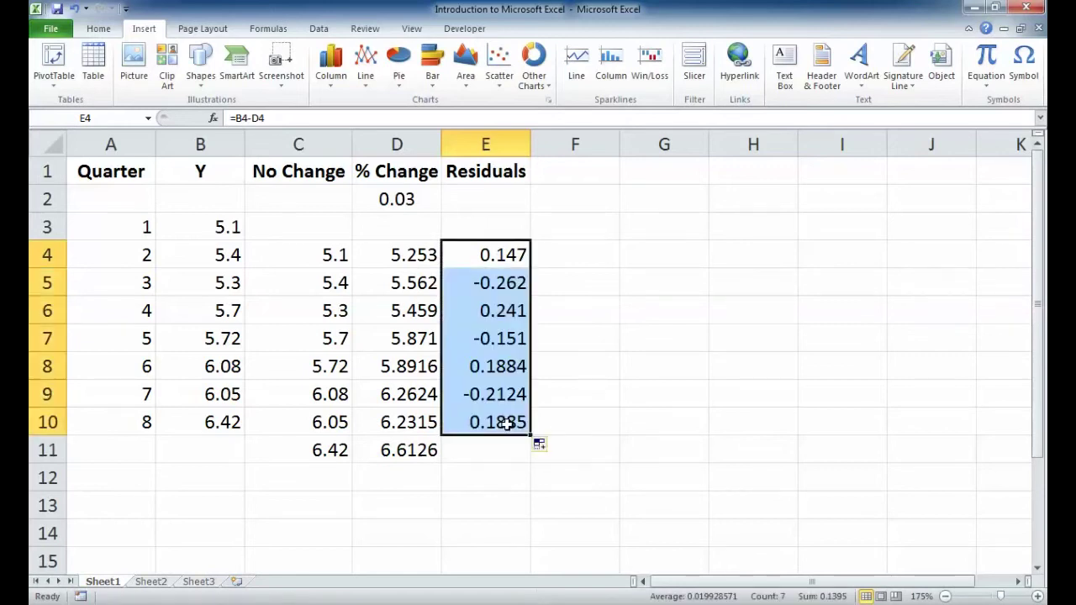
left_click(510, 471)
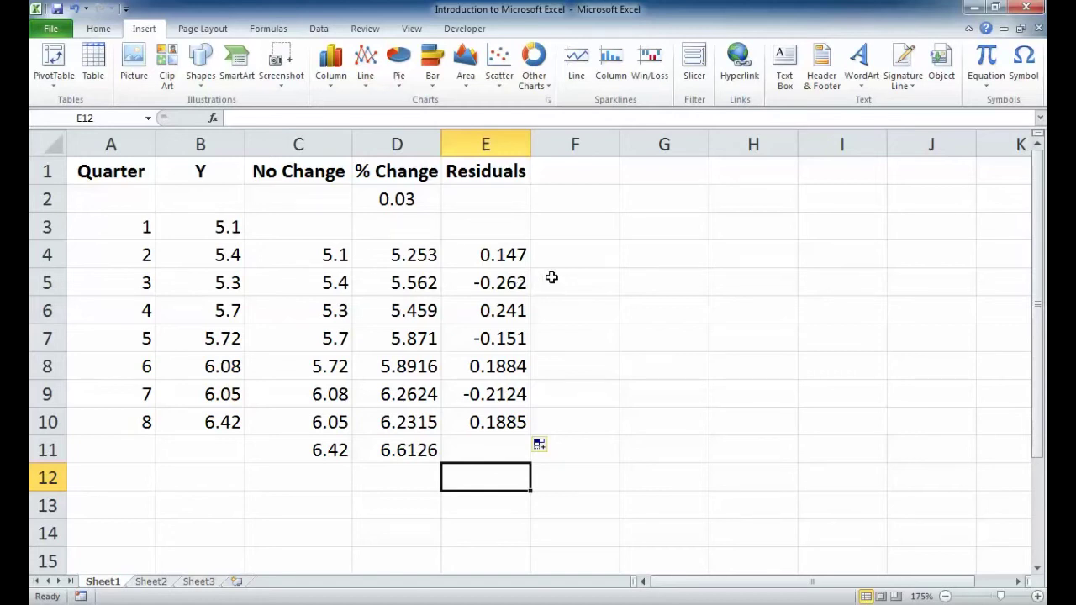
Step: Enter the absolute-value column heading |Residuals| in cell F1
left_click(565, 171)
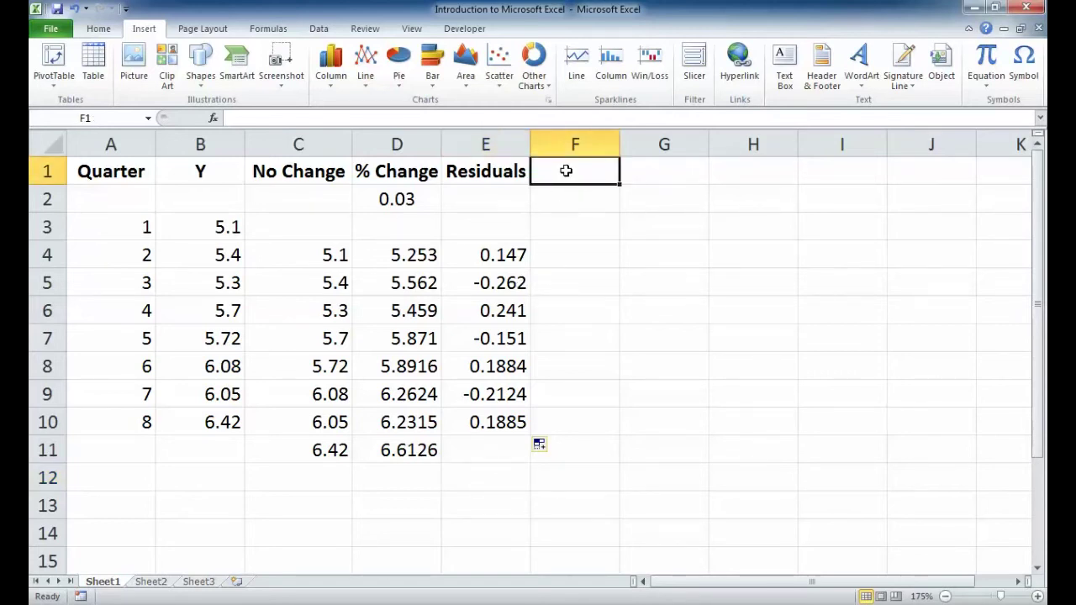
type("Resid")
key("BackSpace")
key("BackSpace")
type("iduals|")
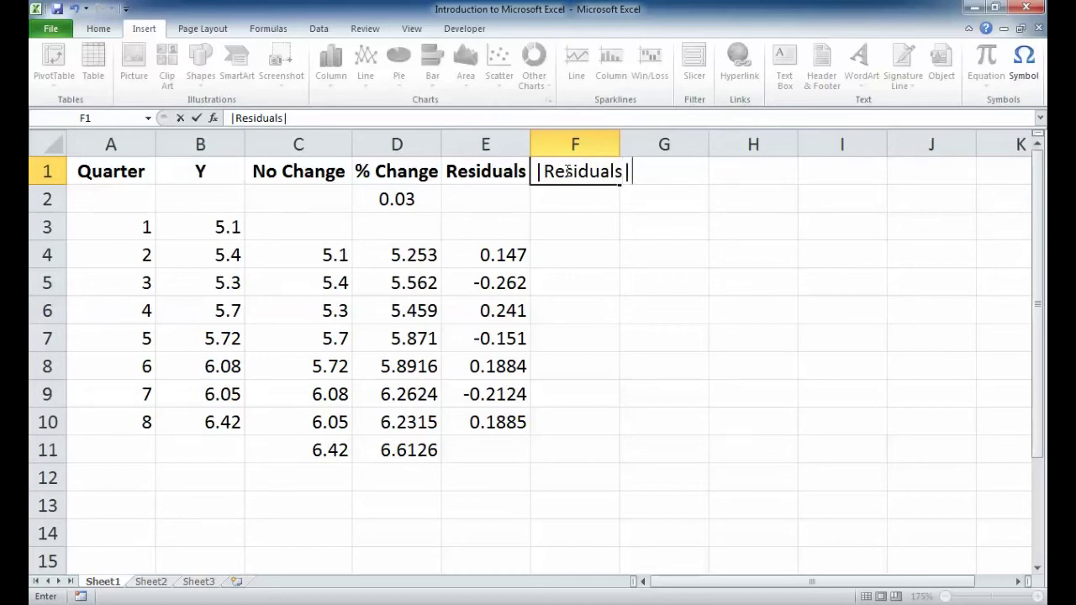
key("Return")
Step: Calculate the absolute value of the quarter 2 residual in cell F4 with the formula =ABS(E4)
left_click(559, 257)
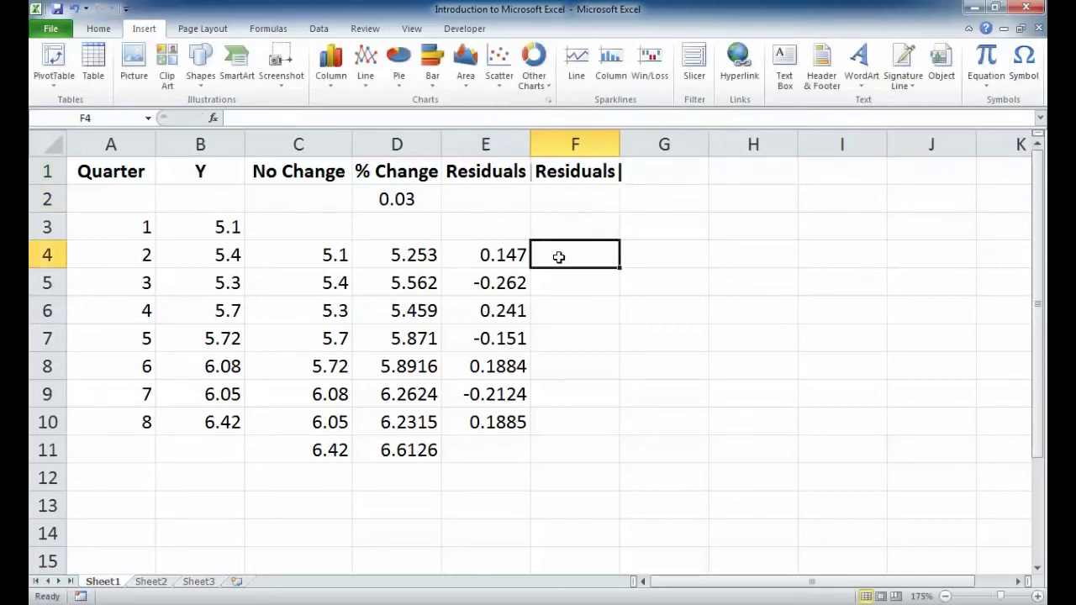
type("=")
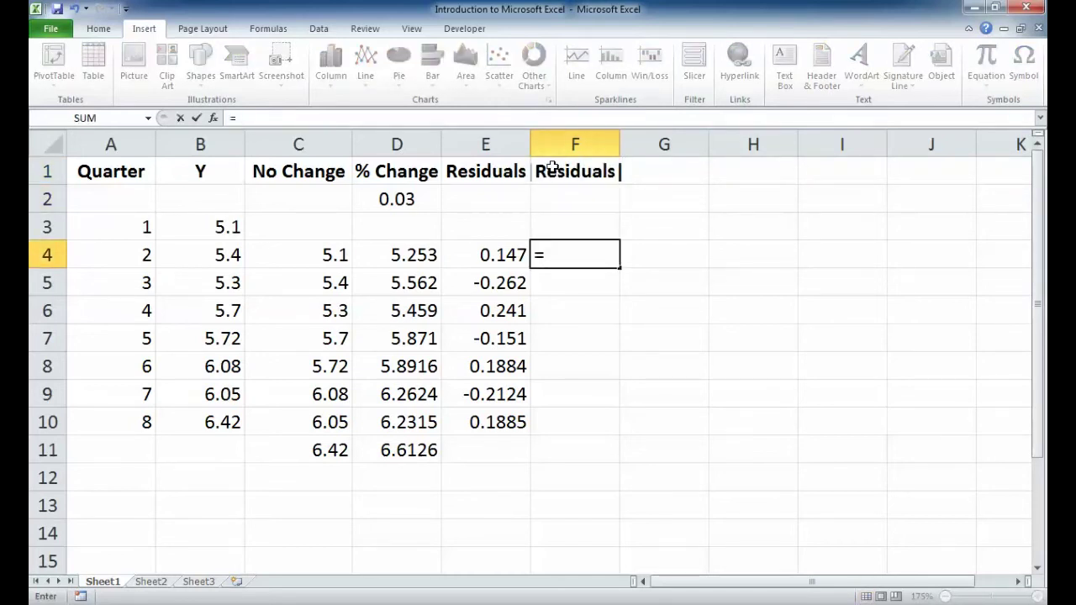
type("ab")
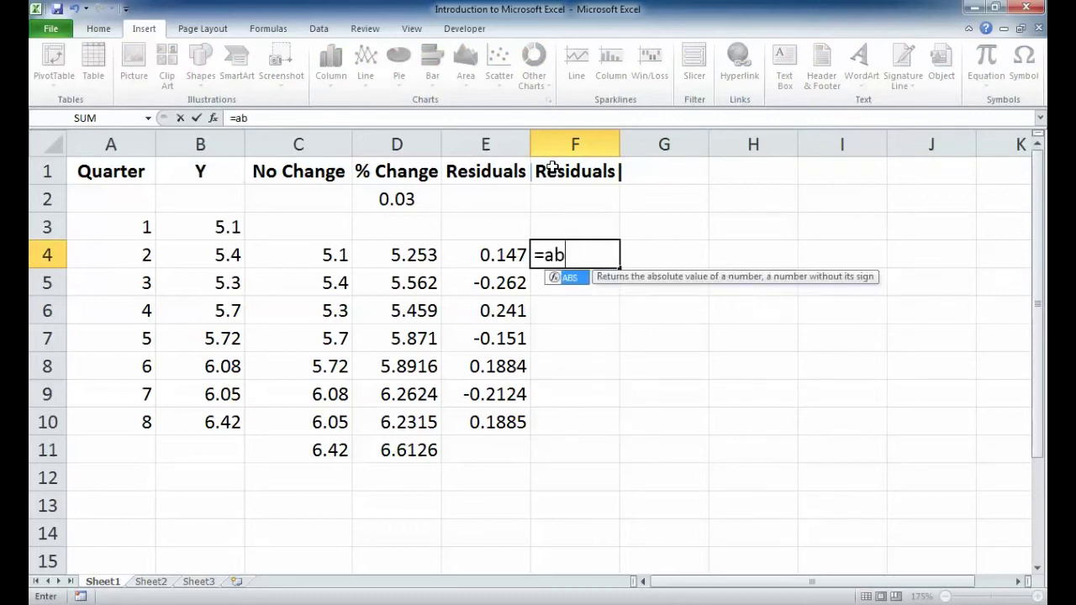
type("s(")
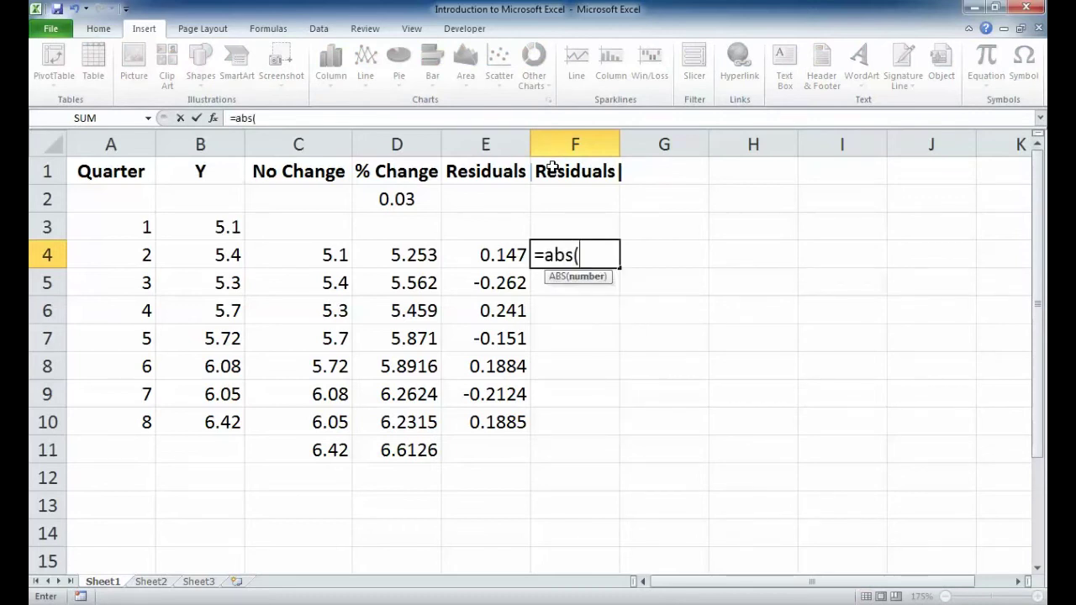
left_click(492, 256)
type(")")
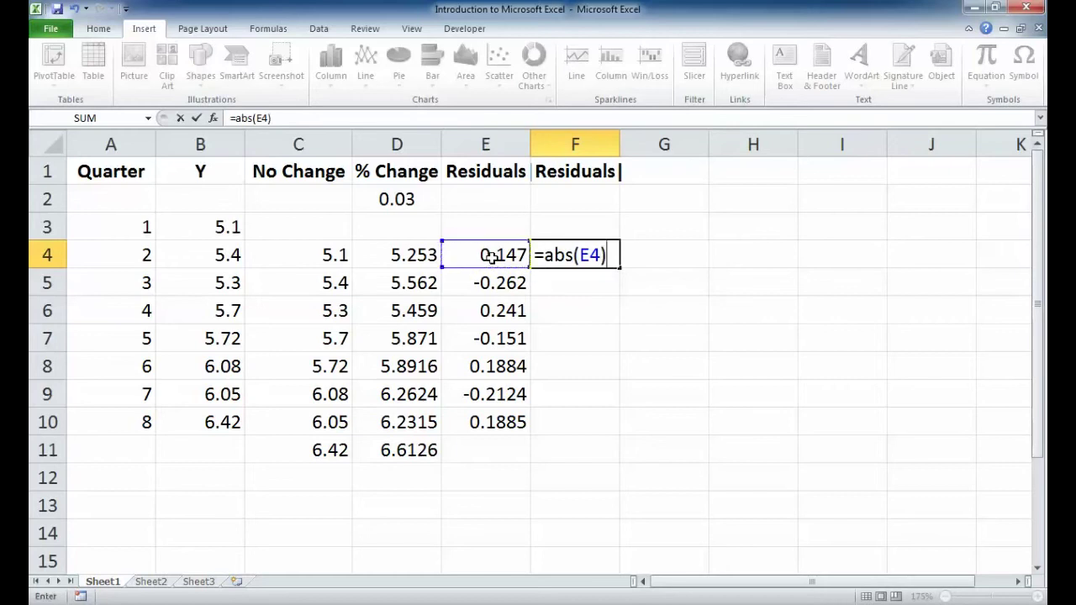
key("Return")
Step: Copy the absolute residual formula from F4 down through F10
left_click(574, 252)
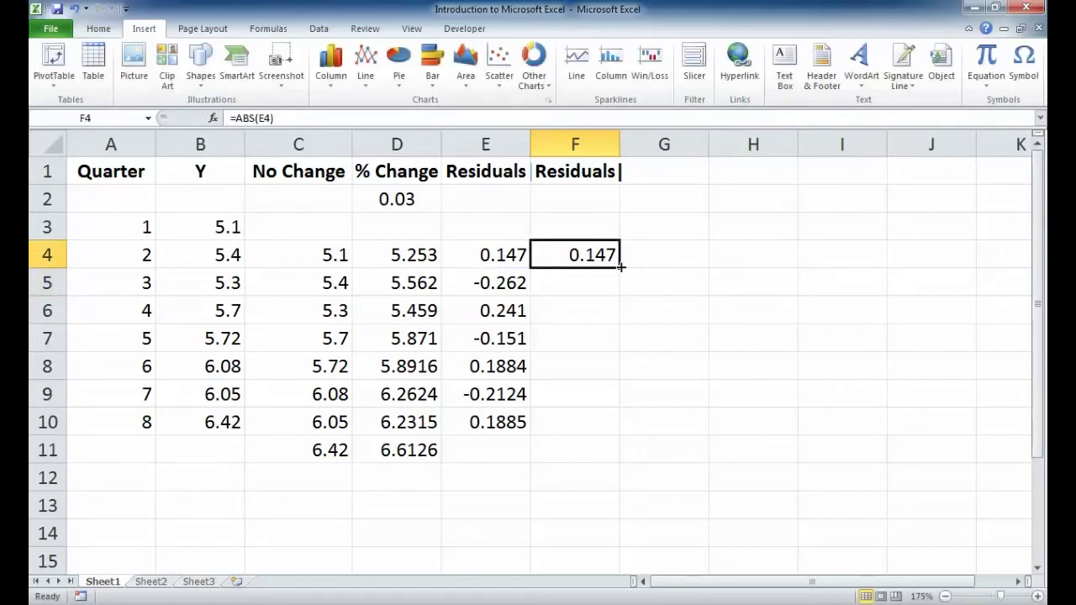
left_click_drag(618, 277, 588, 427)
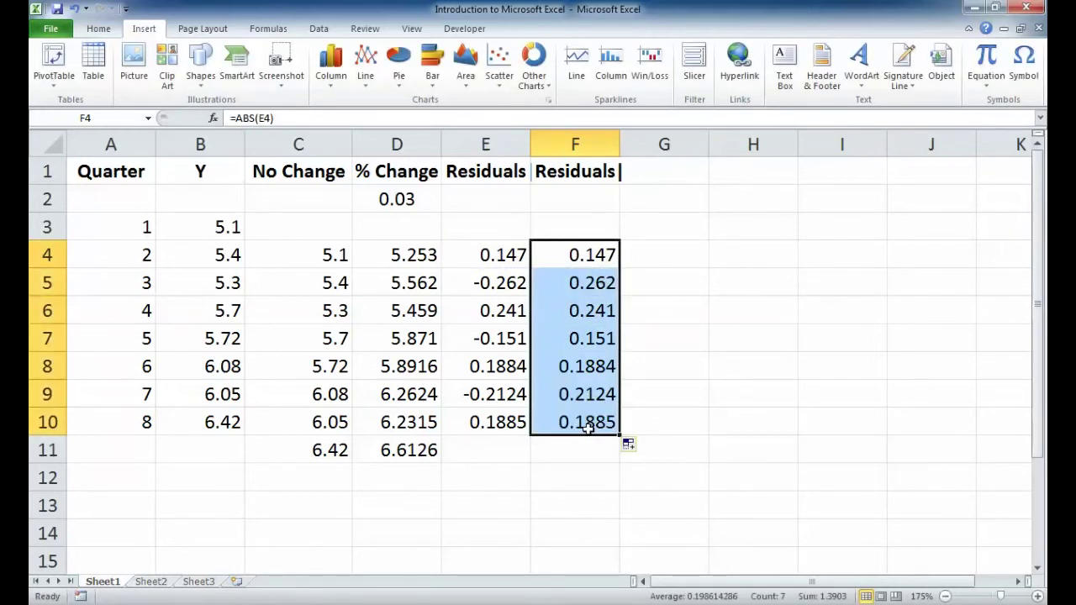
key("Right")
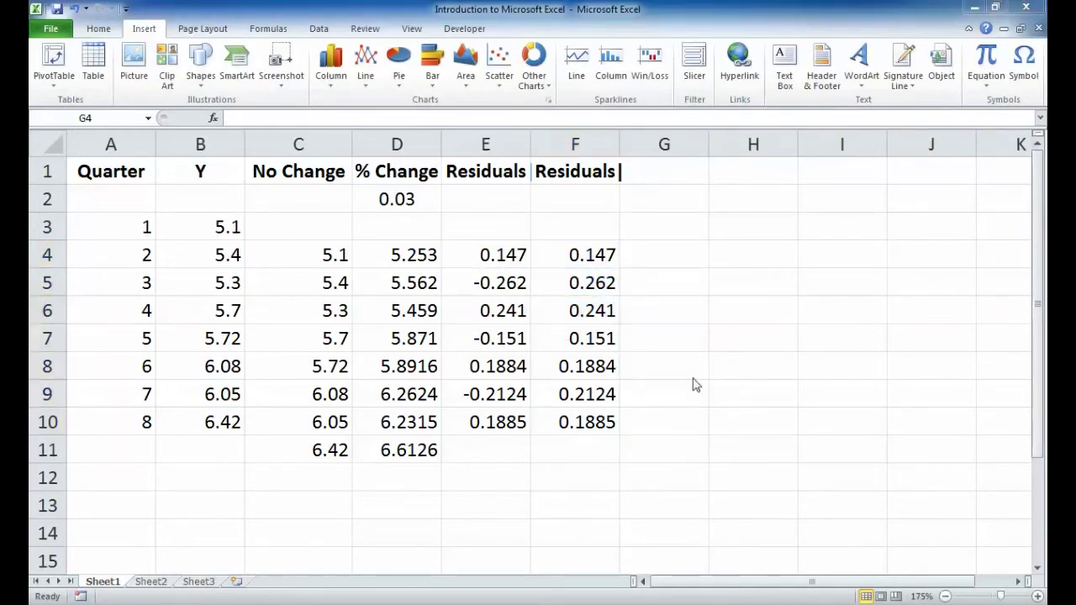
Step: From cell G4, browse the Statistical and Math & Trig categories of the function library, then cancel without inserting a function
left_click(680, 244)
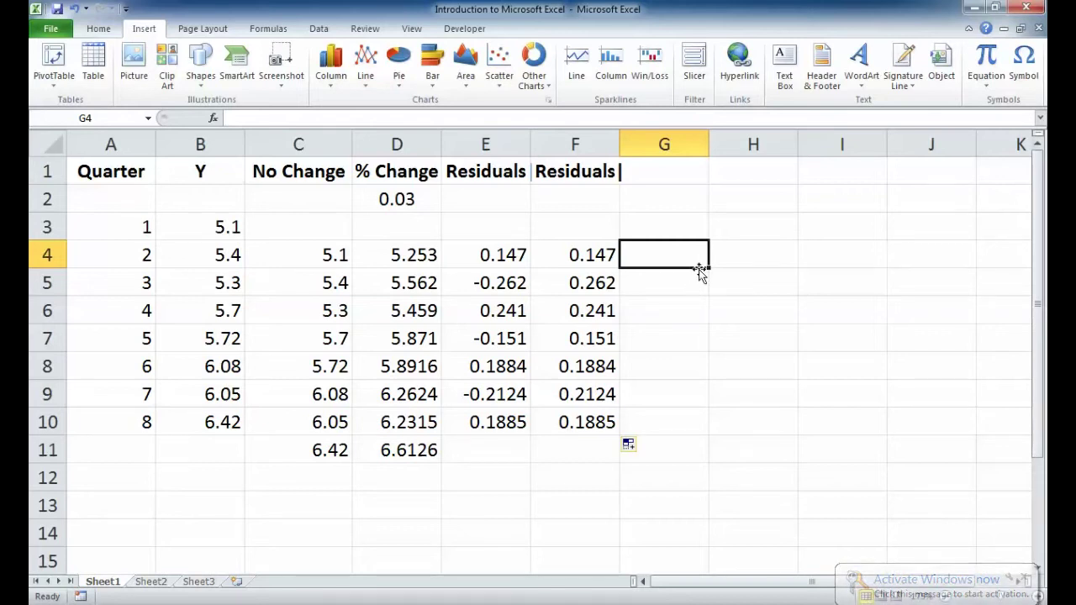
left_click(213, 118)
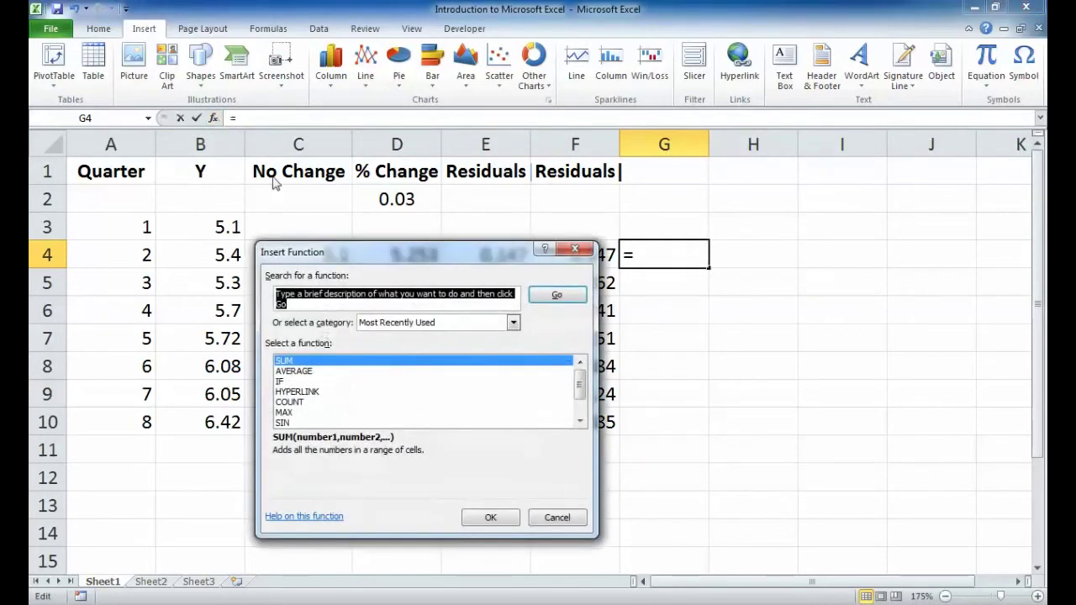
scroll(353, 400, "down", 1)
scroll(357, 387, "up", 1)
left_click(403, 322)
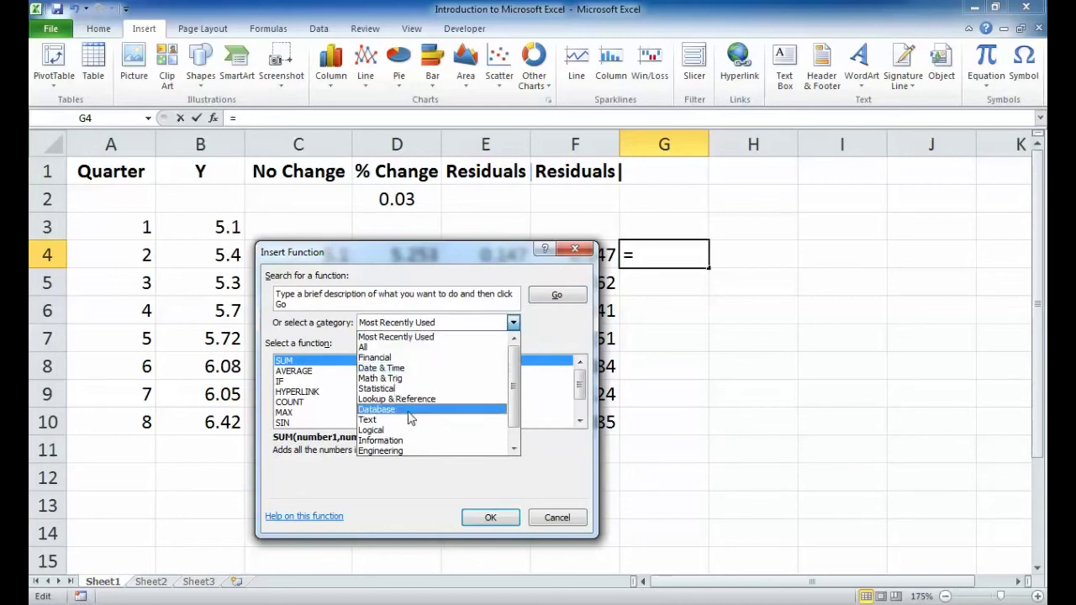
left_click(395, 389)
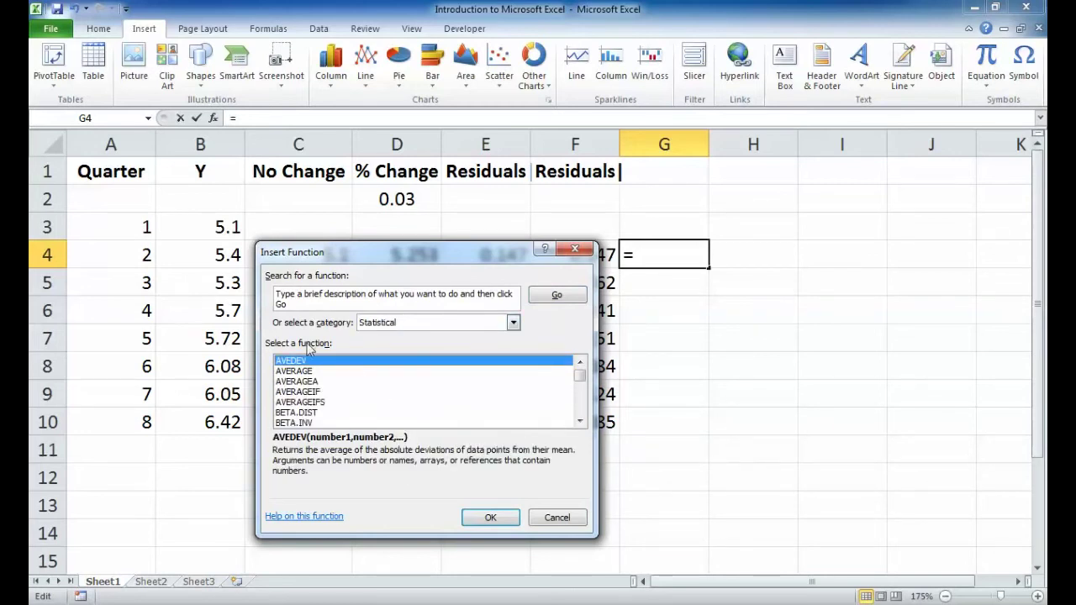
left_click(432, 324)
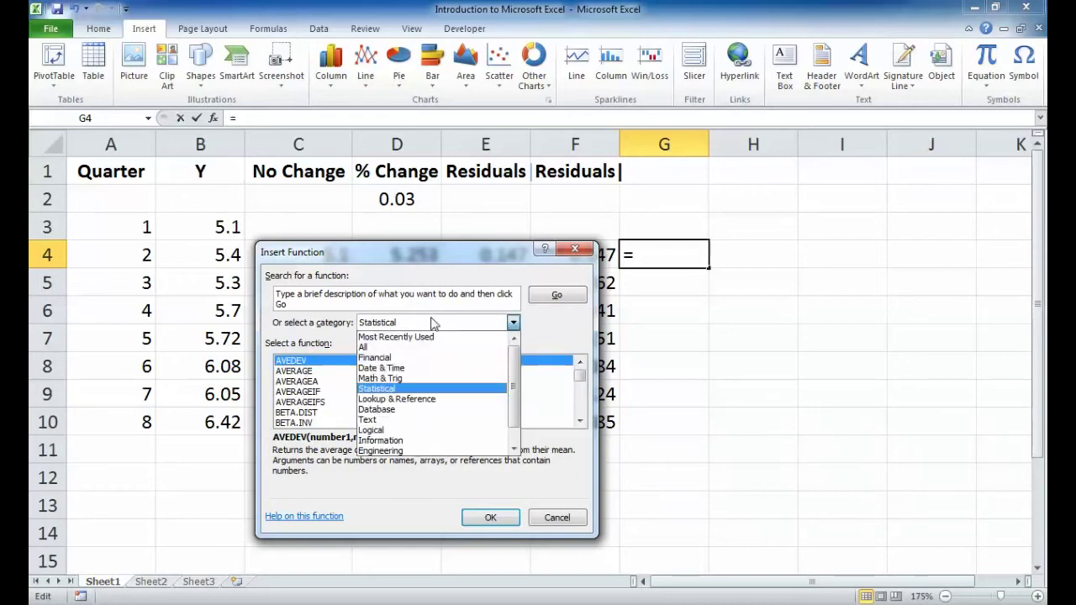
left_click(423, 380)
scroll(423, 380, "down", 18)
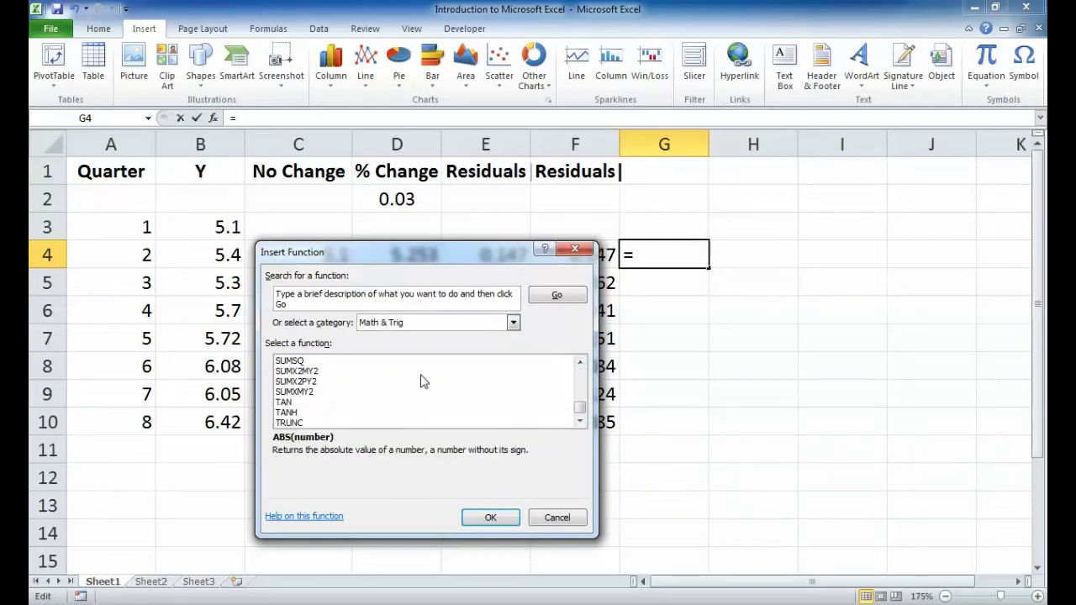
scroll(423, 380, "up", 11)
scroll(423, 381, "down", 5)
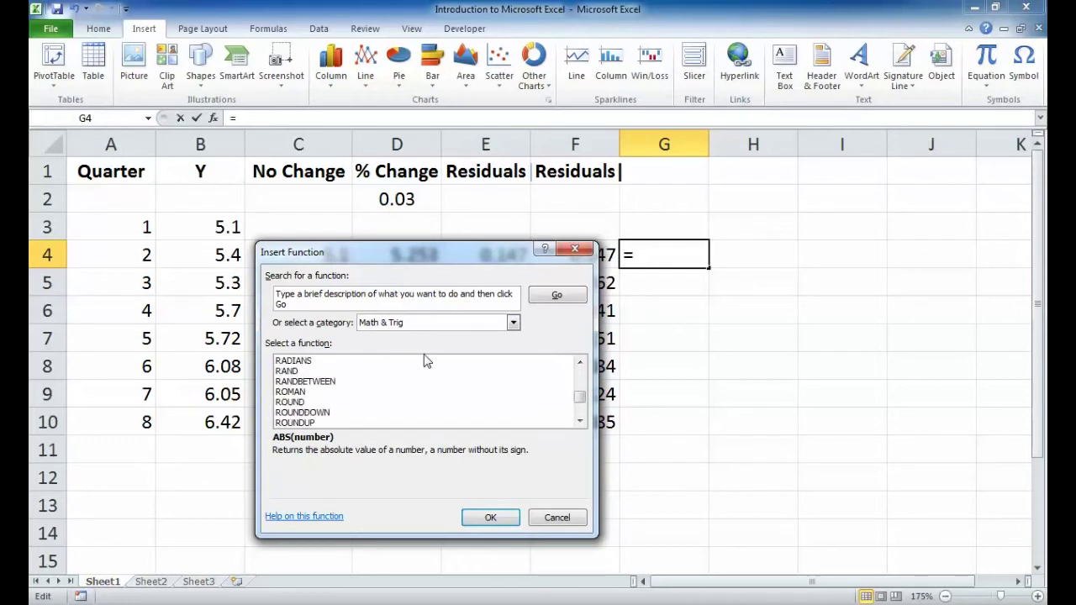
left_click(562, 522)
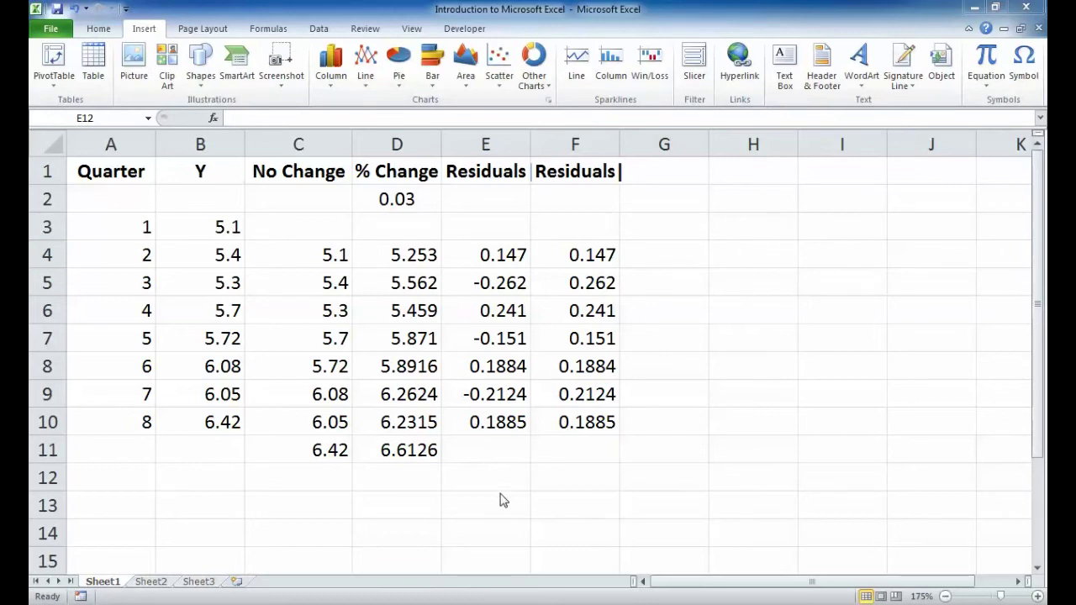
Step: Label cell E12 "sum |et|" and total the absolute residuals in F12 with the formula =SUM(F4:F10)
left_click(501, 488)
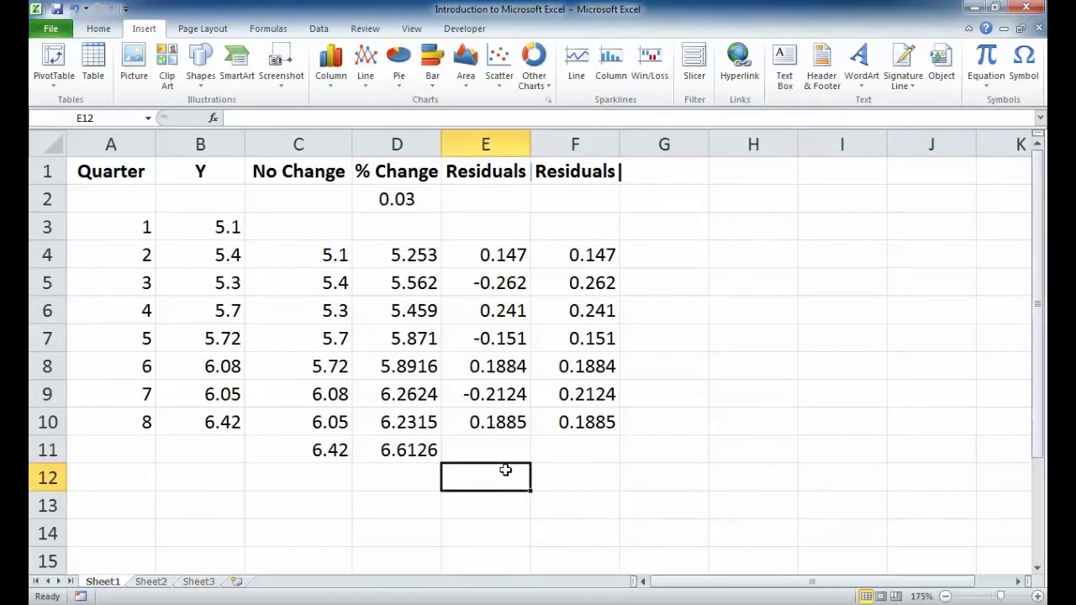
type("sum ")
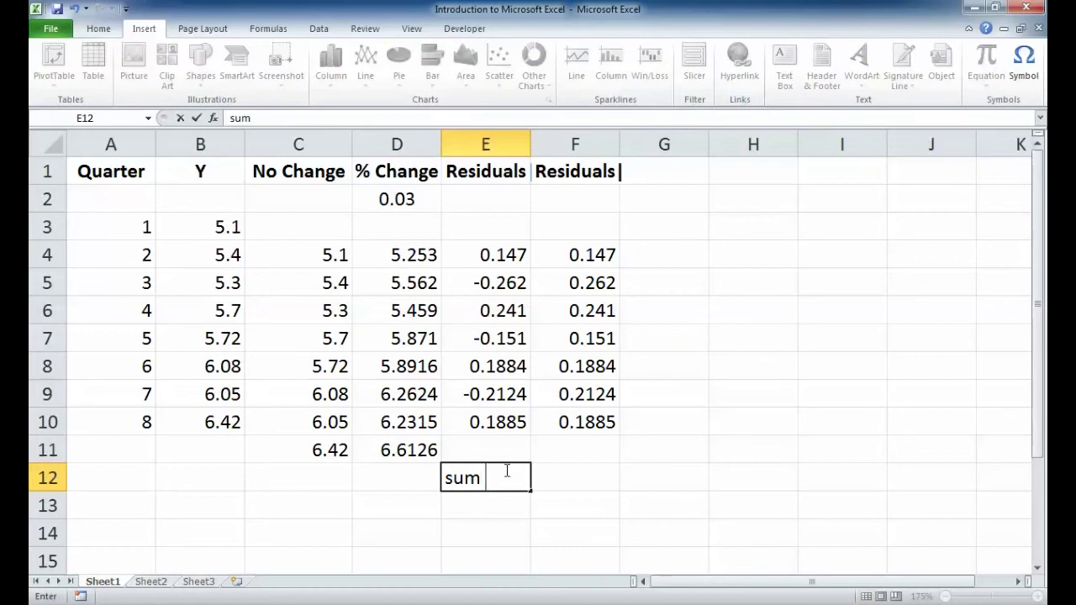
type("|et|")
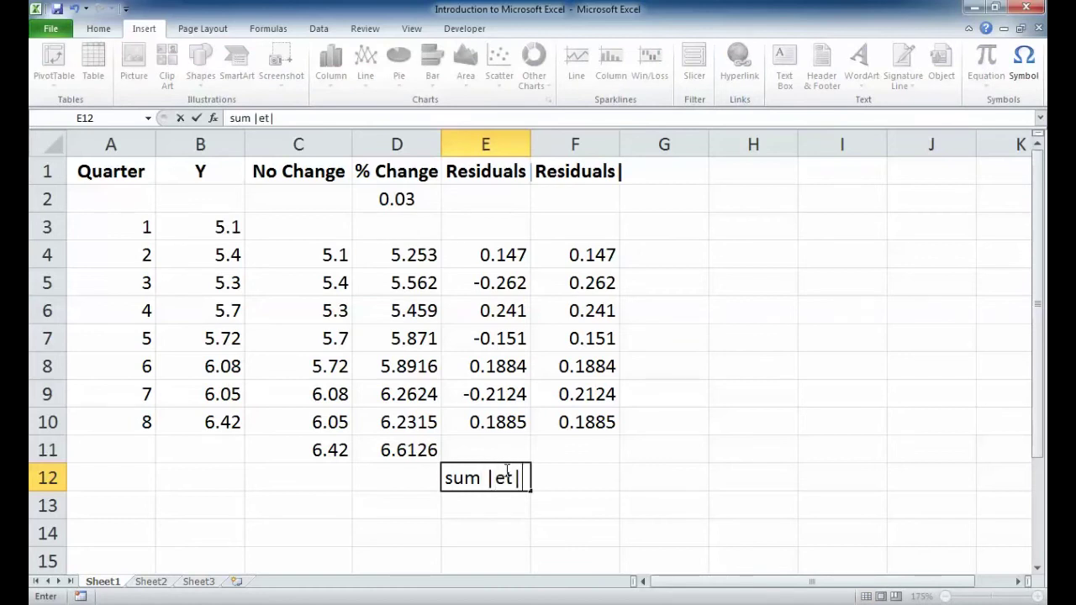
key("Tab")
type("=sum(")
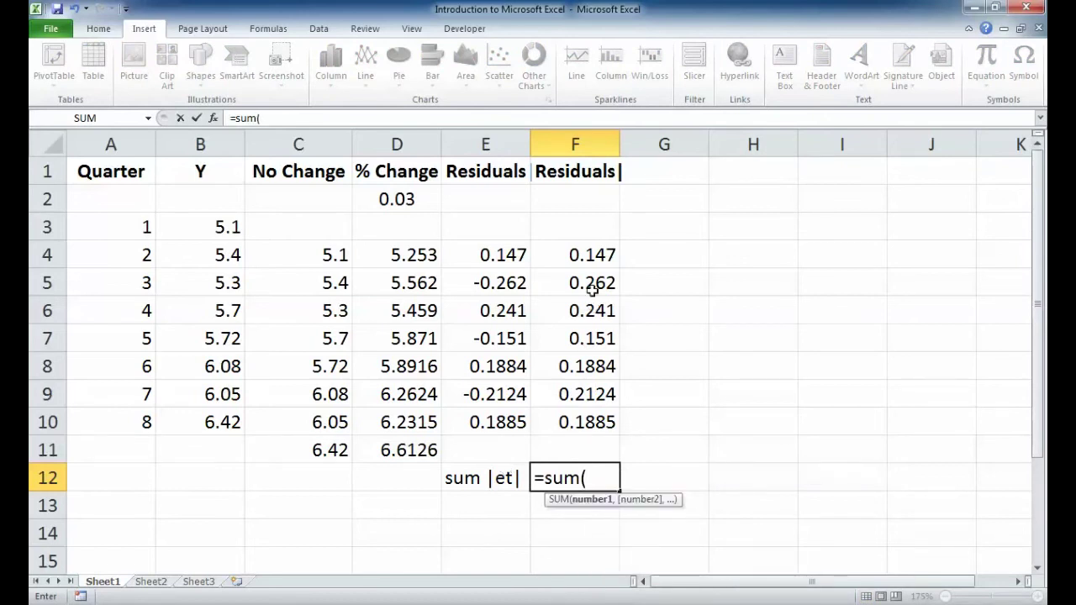
left_click_drag(590, 256, 587, 420)
type(")")
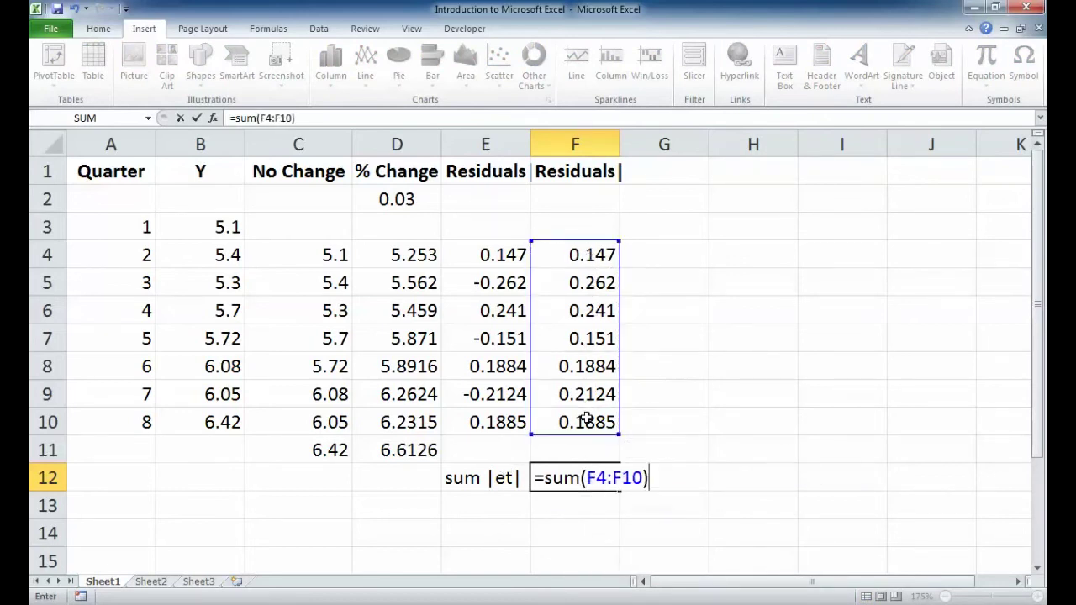
key("Return")
Step: Label cell E13 "MAD =" and calculate the mean absolute deviation in F13 with the formula =F12/COUNT(F4:F10)
key("Left")
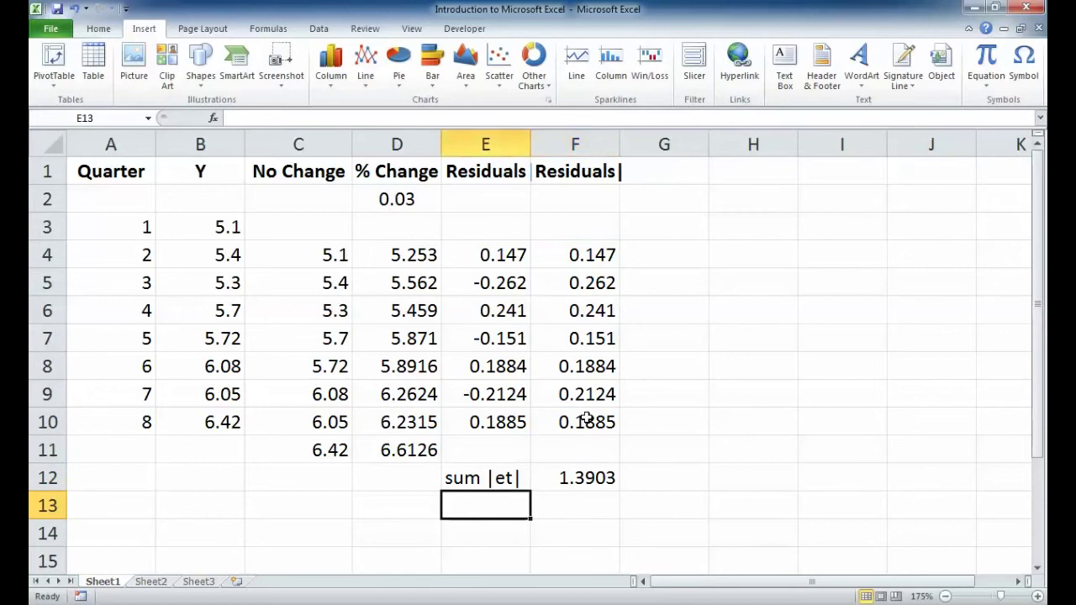
type("MAD =")
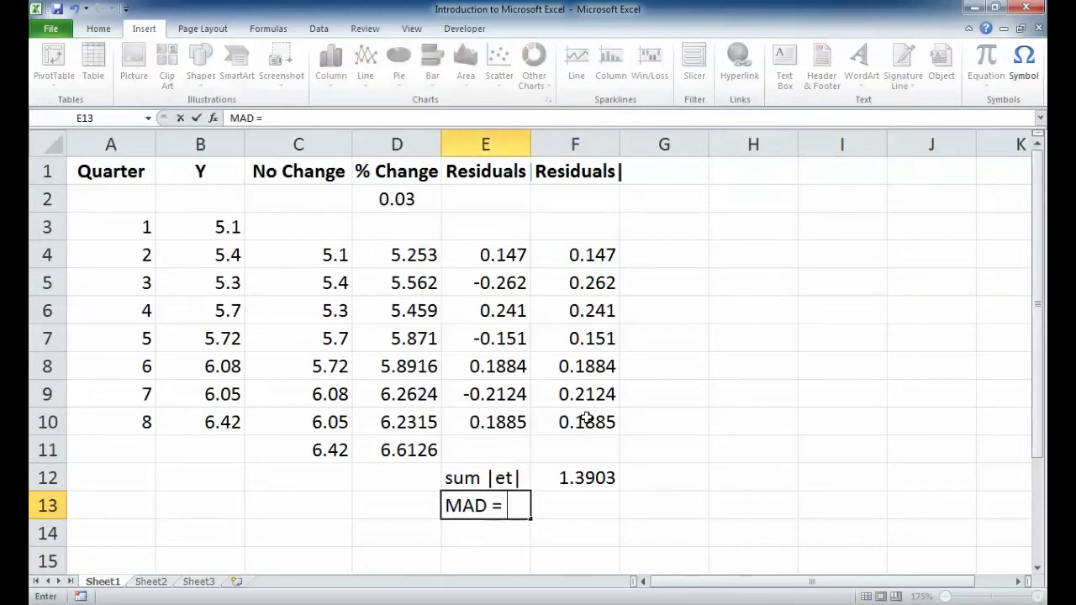
key("Tab")
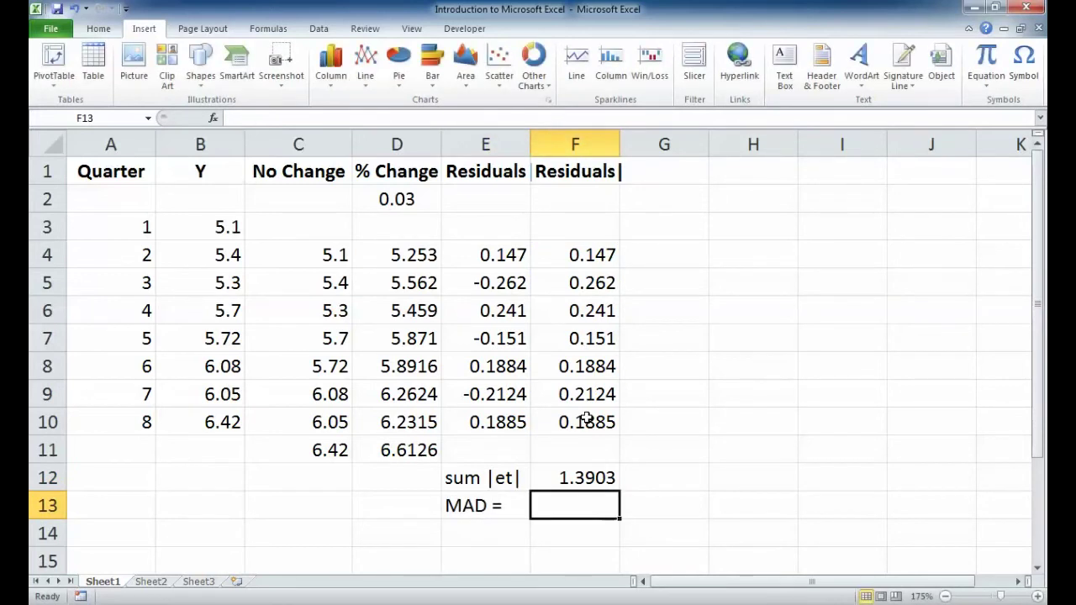
type("=")
left_click(587, 477)
type("/")
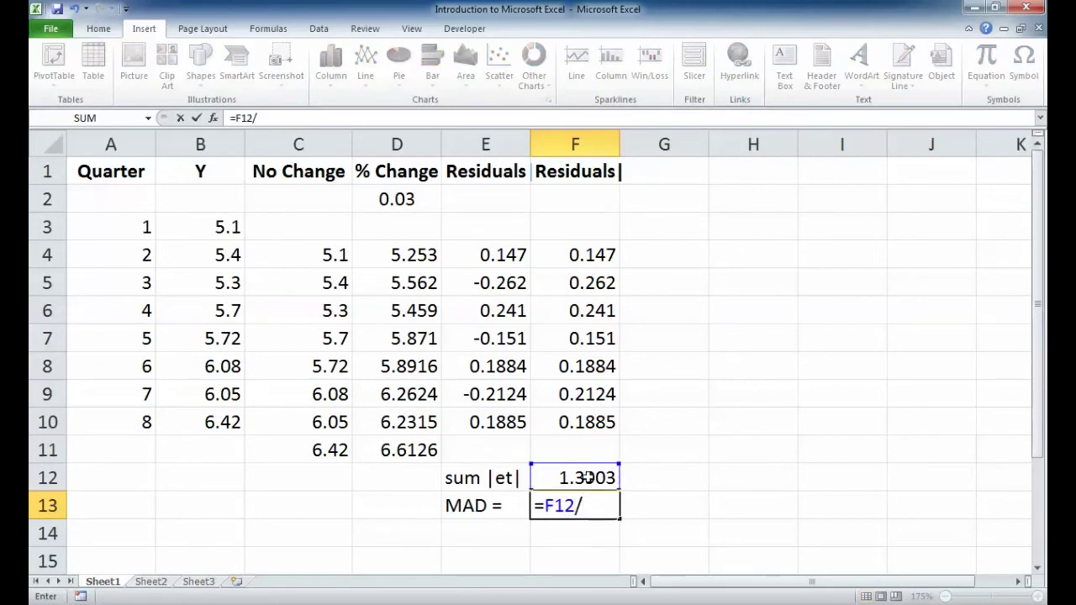
type("count(")
left_click(580, 420)
left_click_drag(580, 420, 578, 252)
type(")")
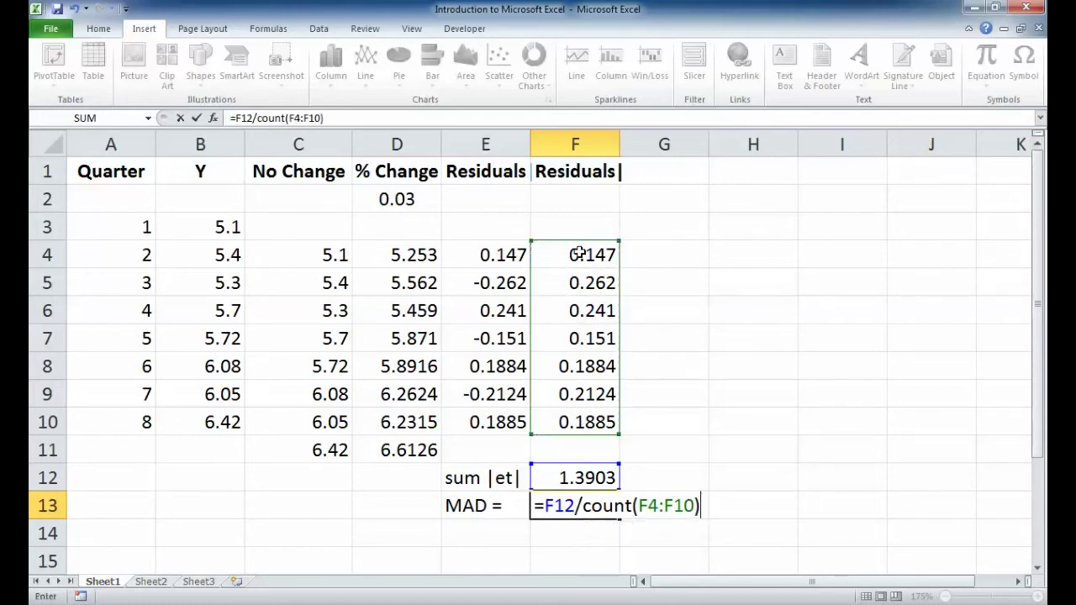
key("Return")
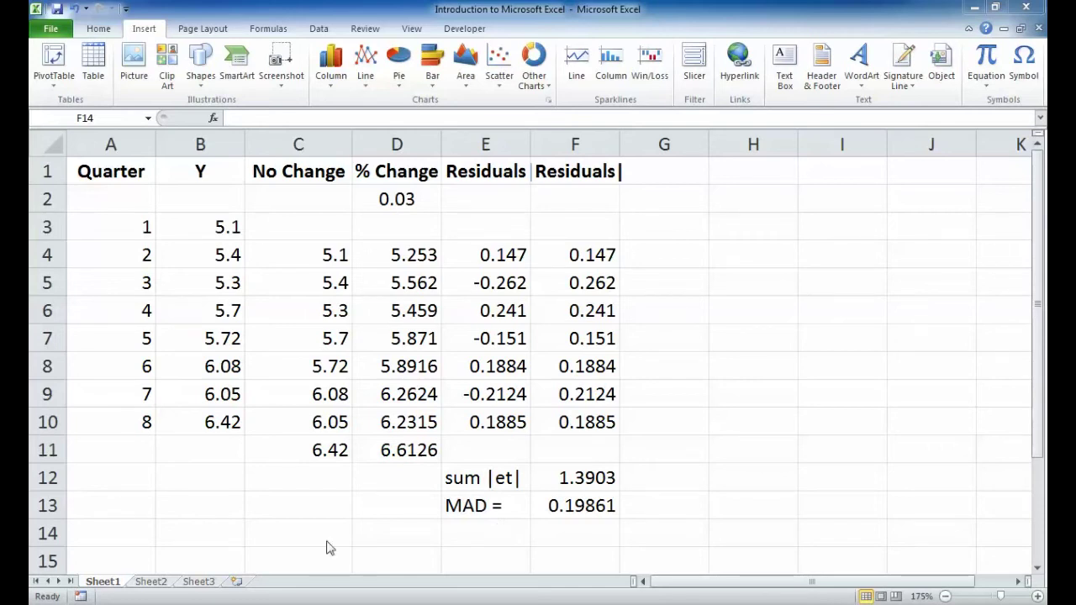
Step: Enter the label "sumsq(et) =" in cell E14 and widen column E so the whole label fits
left_click(491, 534)
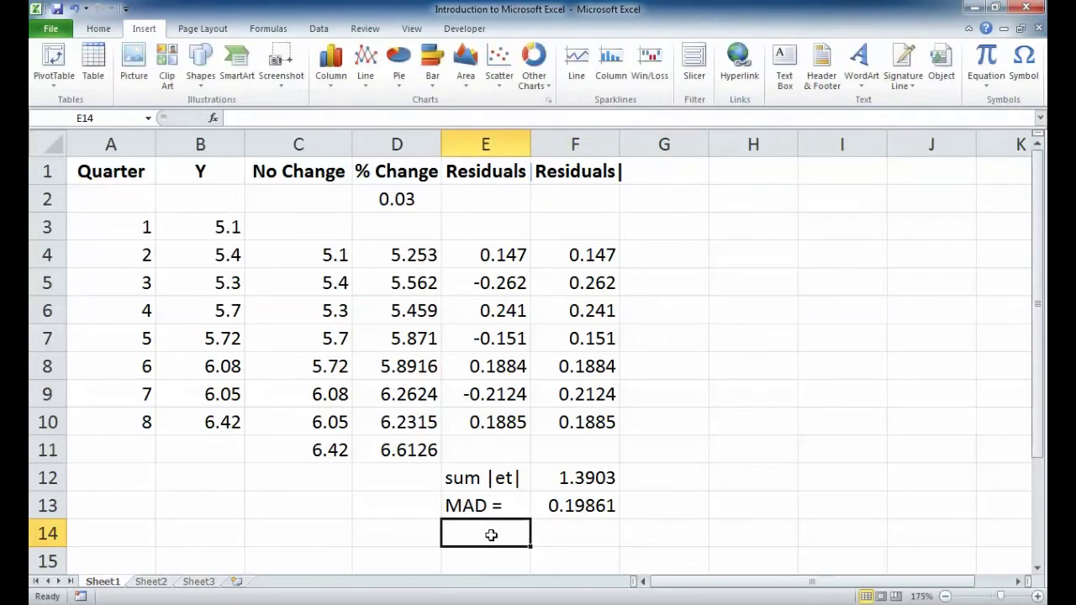
type("sum")
key("BackSpace")
key("BackSpace")
type("sq")
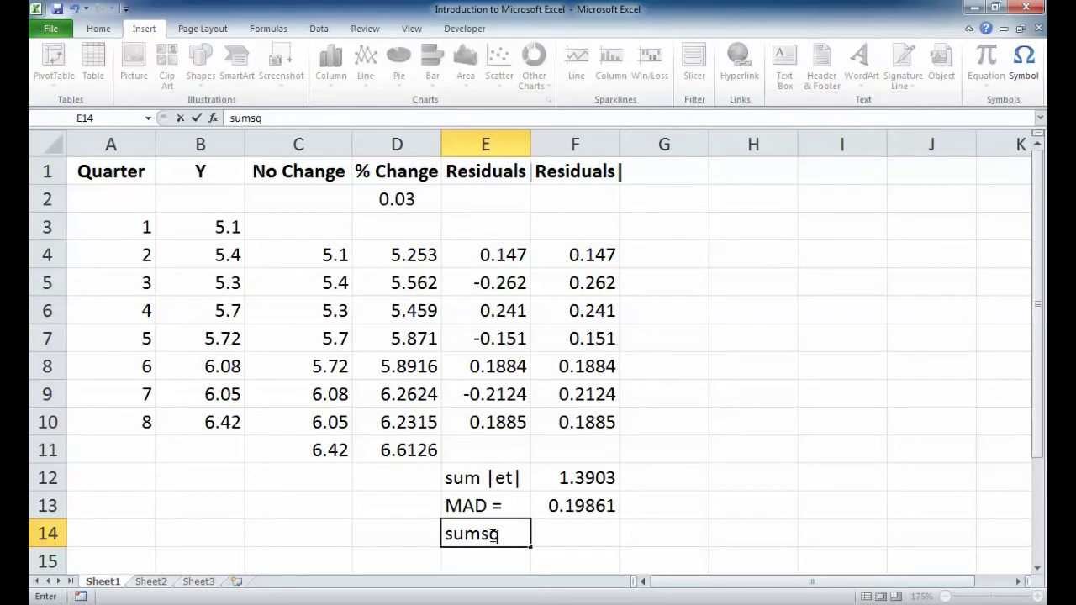
type("(et) =")
key("Tab")
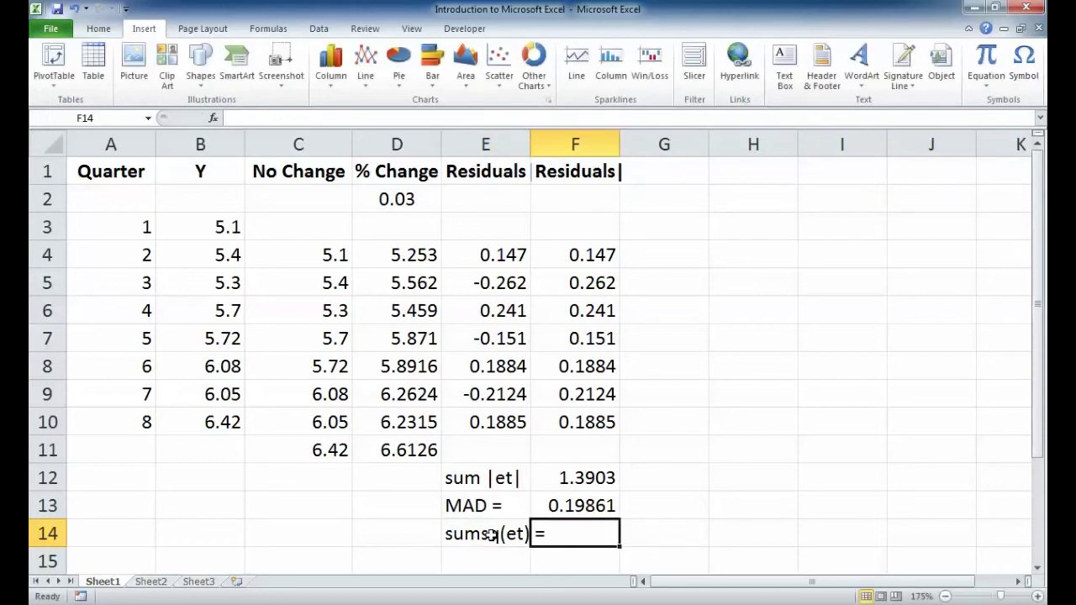
left_click_drag(530, 137, 572, 137)
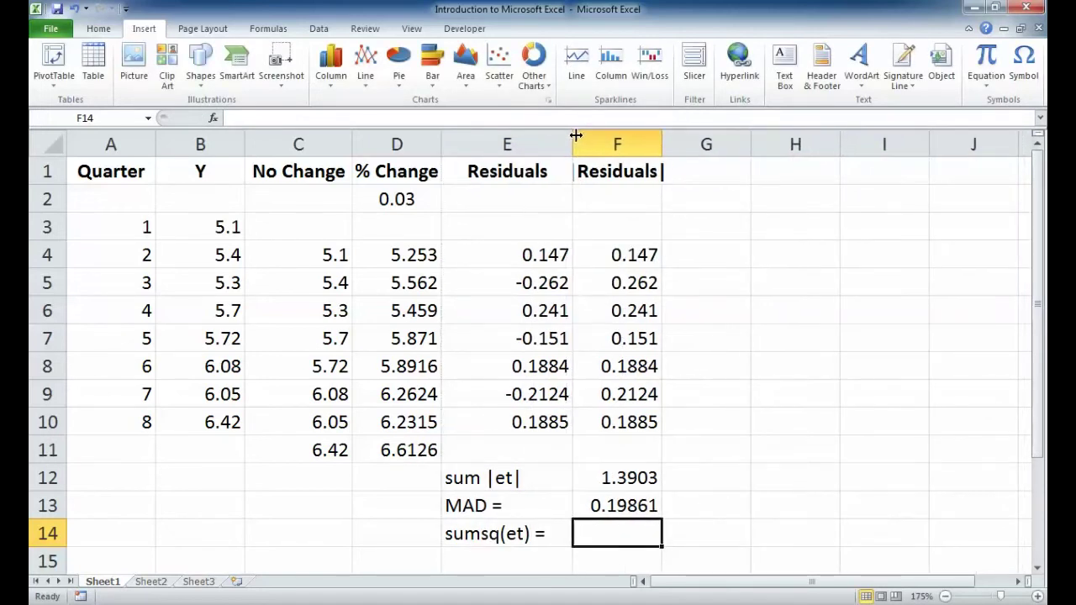
Step: Insert the SUMSQ function from the Math & Trig category of the function library into cell F14
type("=")
key("Escape")
left_click(684, 531)
left_click(642, 533)
left_click(214, 119)
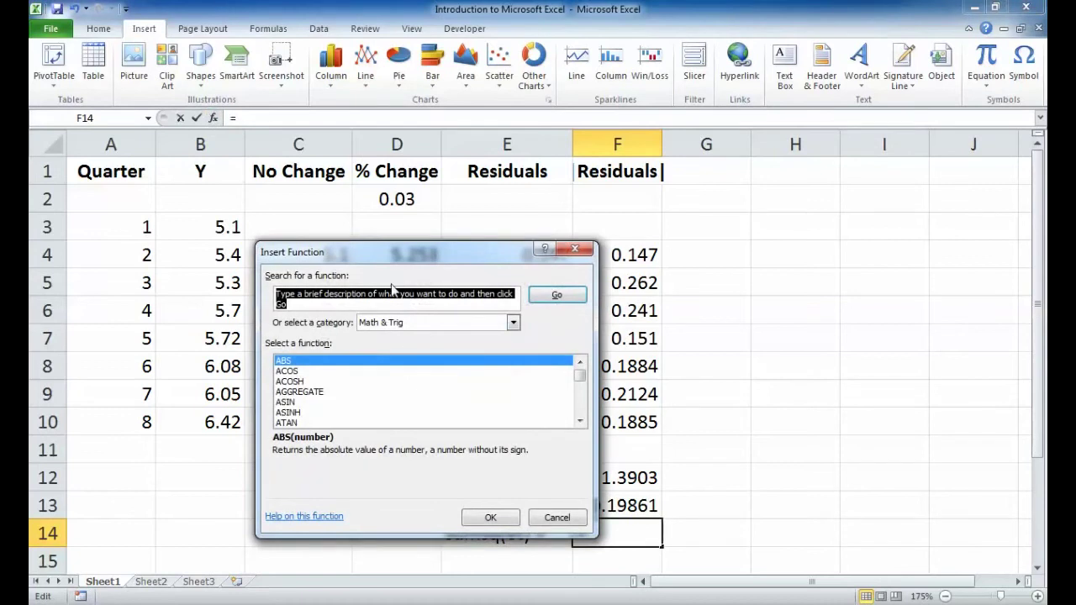
left_click(544, 412)
key("Down")
key("Down")
key("Down")
key("Down")
key("Down")
key("Down")
key("Down")
key("Down")
key("Down")
key("Down")
key("Down")
key("Down")
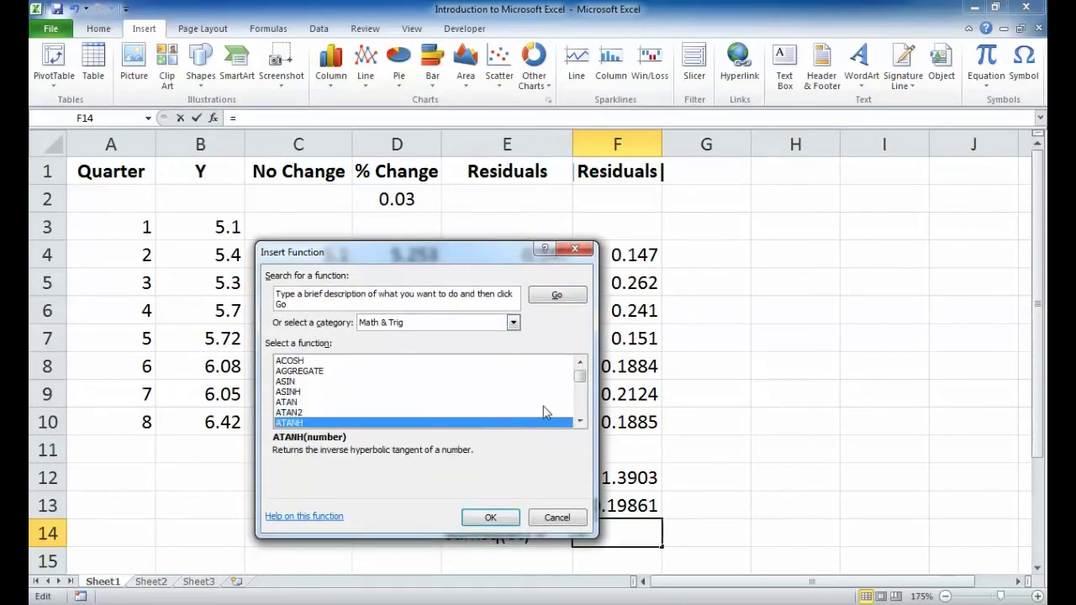
key("Down")
key("Down")
key("Down")
key("Down")
key("Down")
key("Down")
key("Down")
key("Down")
key("Down")
key("Down")
key("Down")
key("Down")
key("Down")
key("Down")
key("Down")
key("Down")
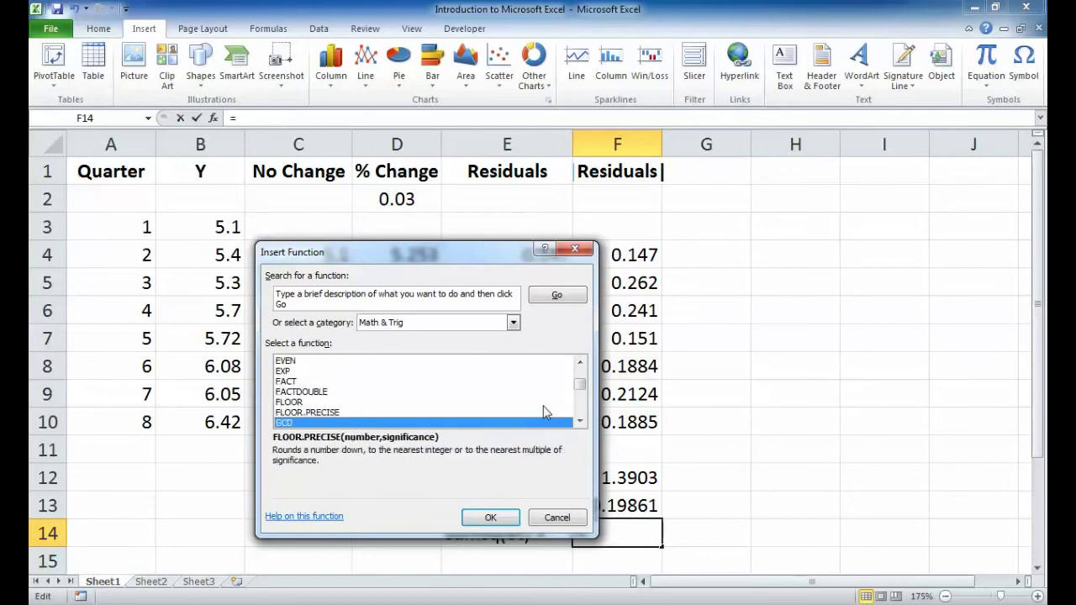
key("Down")
key("Down")
key("Down")
key("Down")
key("Down")
key("Down")
key("Down")
key("Down")
key("Down")
key("Down")
key("Down")
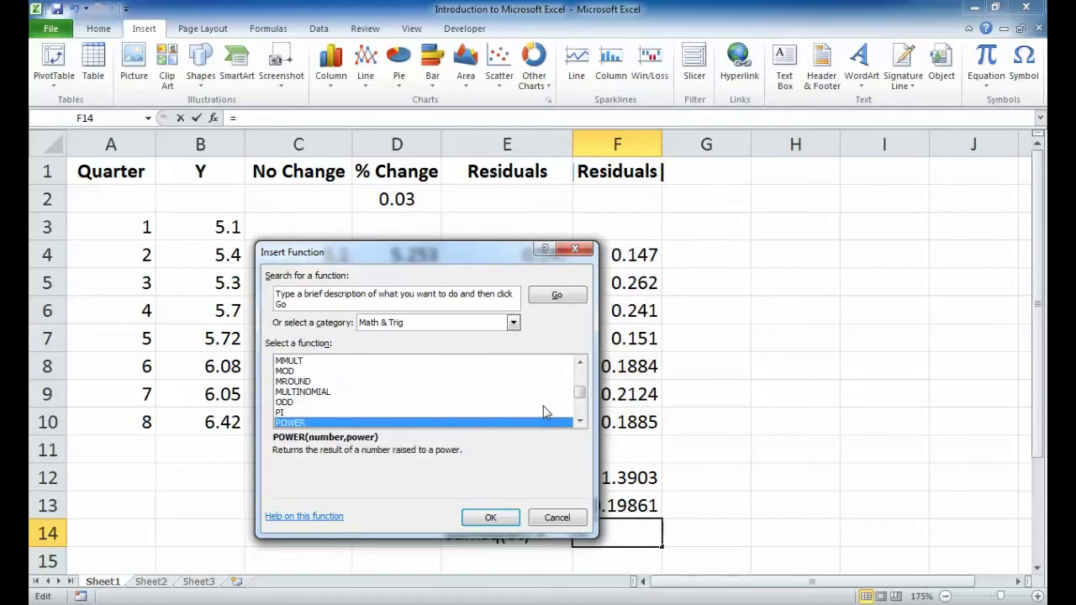
key("Down")
key("Down")
key("Down")
key("Down")
key("Down")
key("Down")
key("Down")
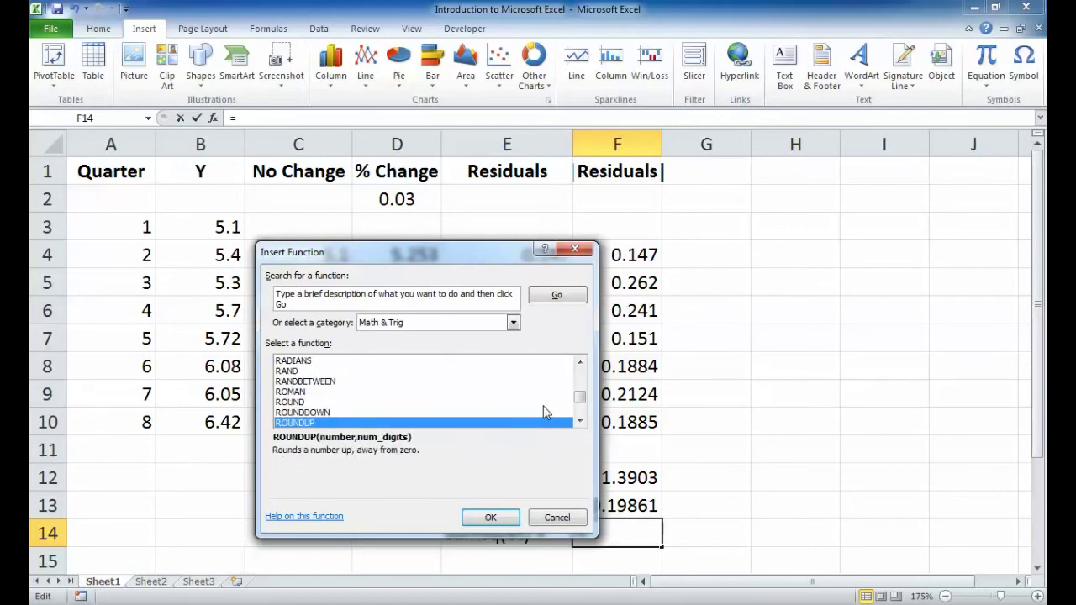
key("Down")
key("Down")
key("Down")
key("Down")
key("Down")
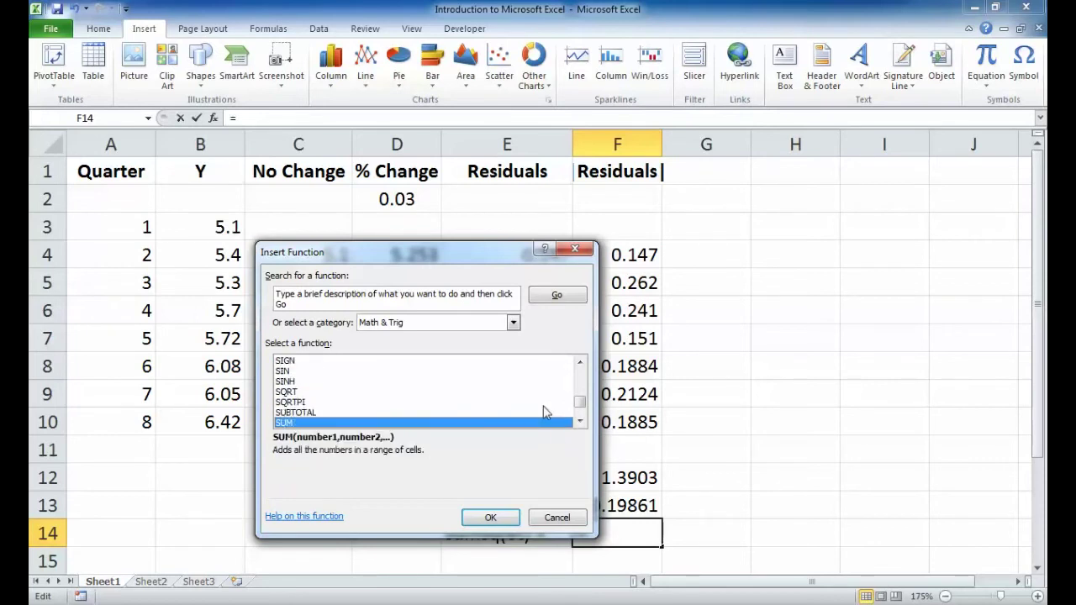
key("Down")
key("Down")
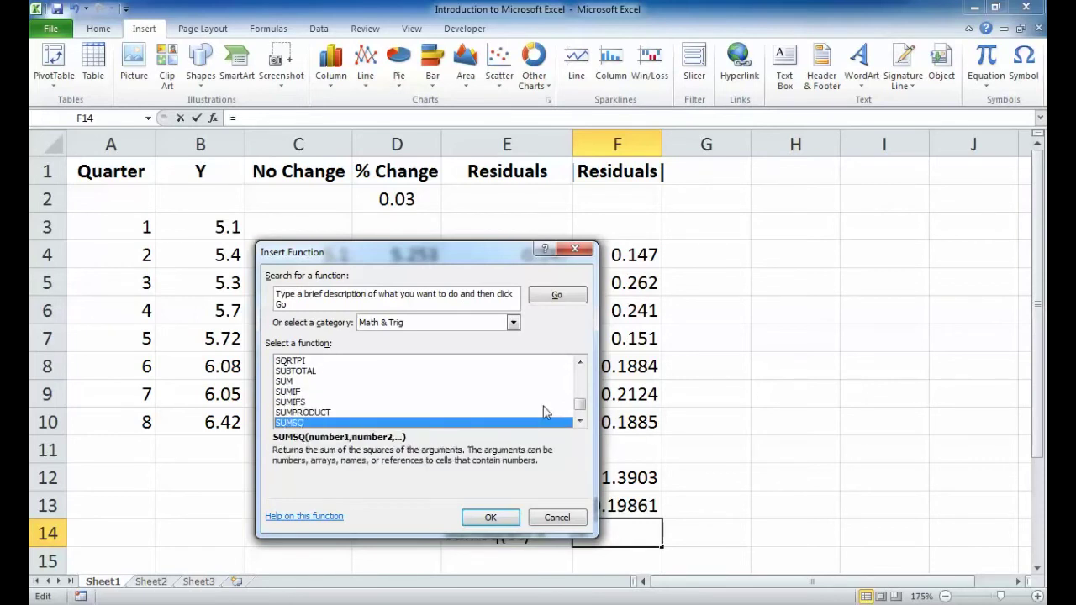
key("Up")
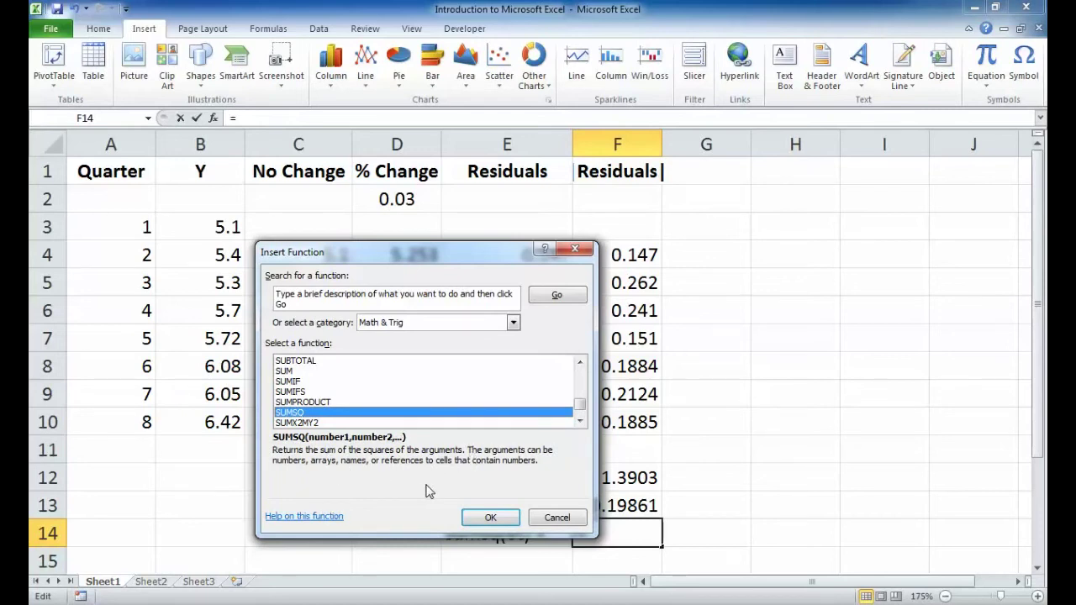
left_click(495, 517)
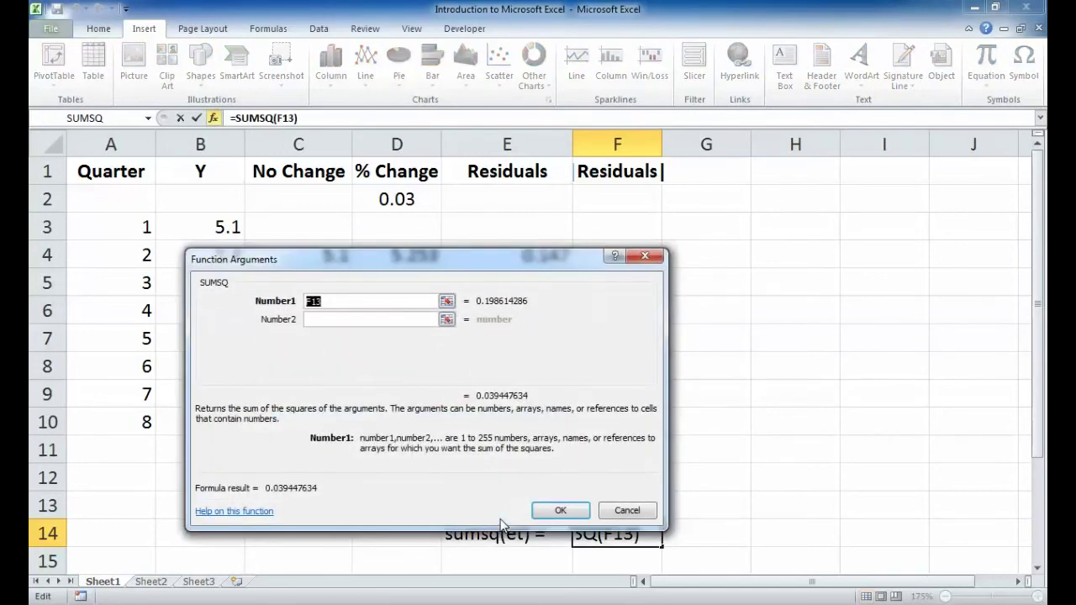
Step: Set the first SUMSQ argument to the residuals range E4:E10 and complete the function
left_click_drag(527, 259, 1002, 57)
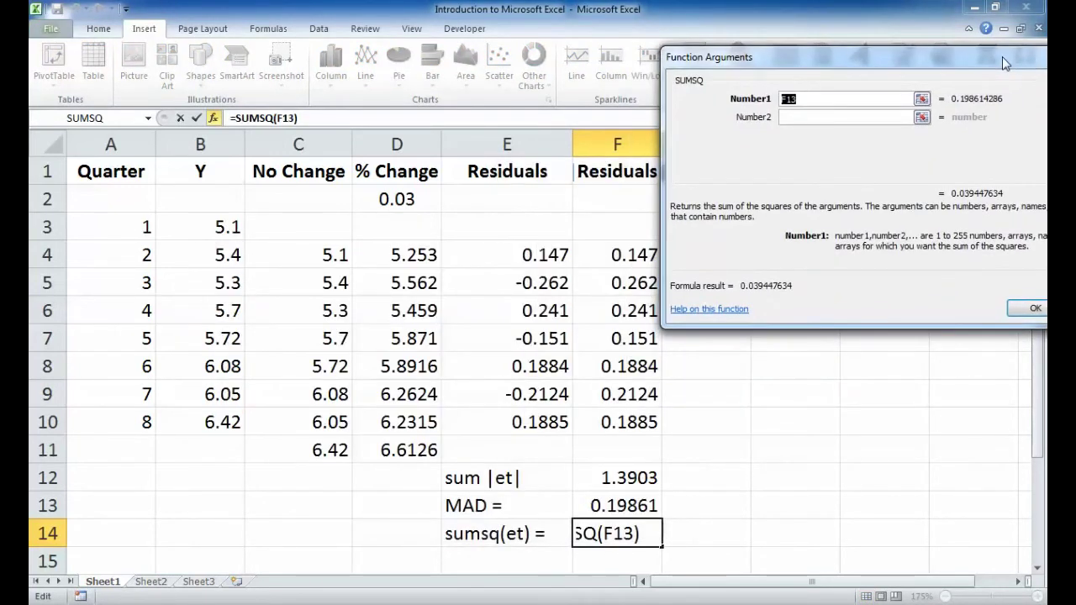
left_click(921, 99)
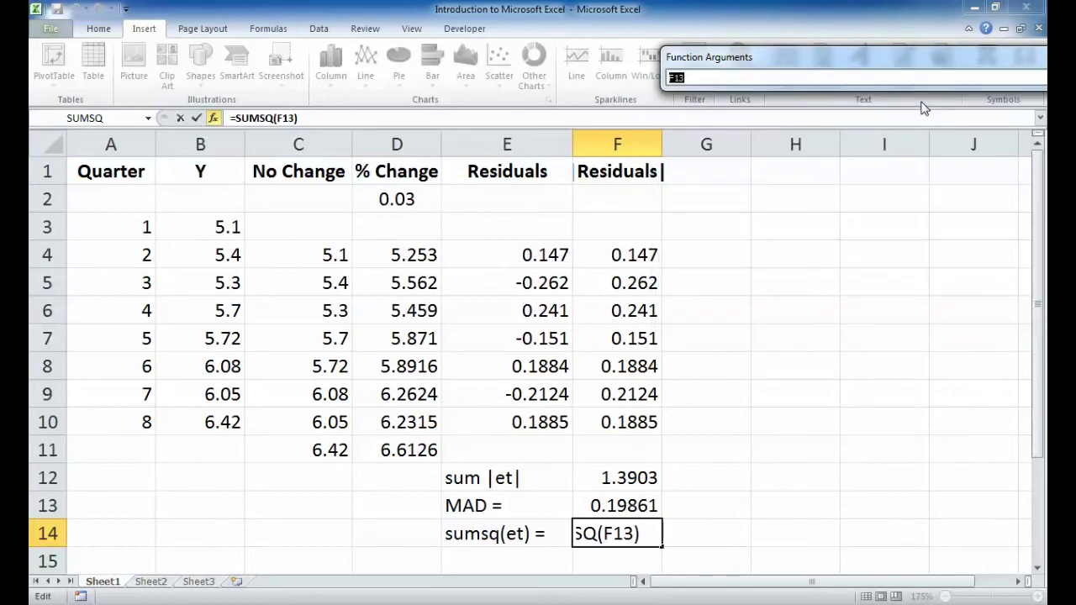
left_click_drag(530, 247, 521, 416)
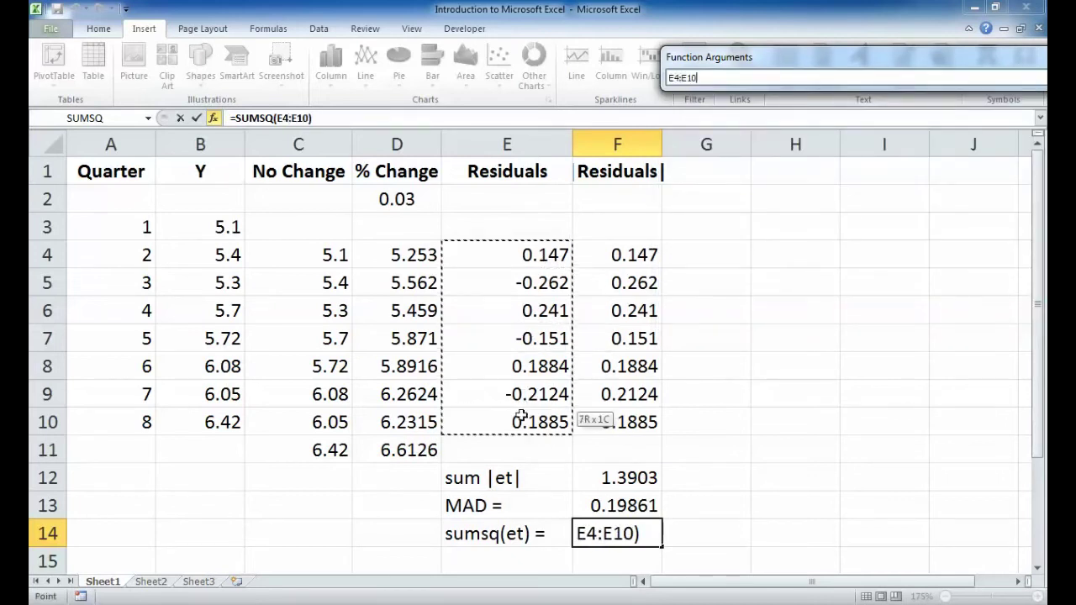
key("Return")
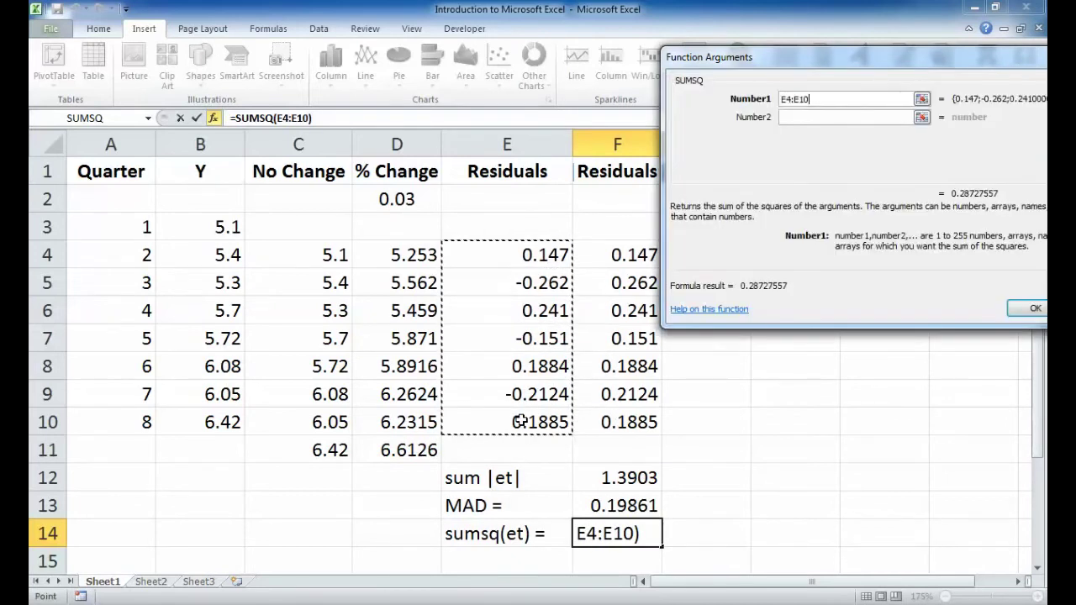
left_click(1029, 309)
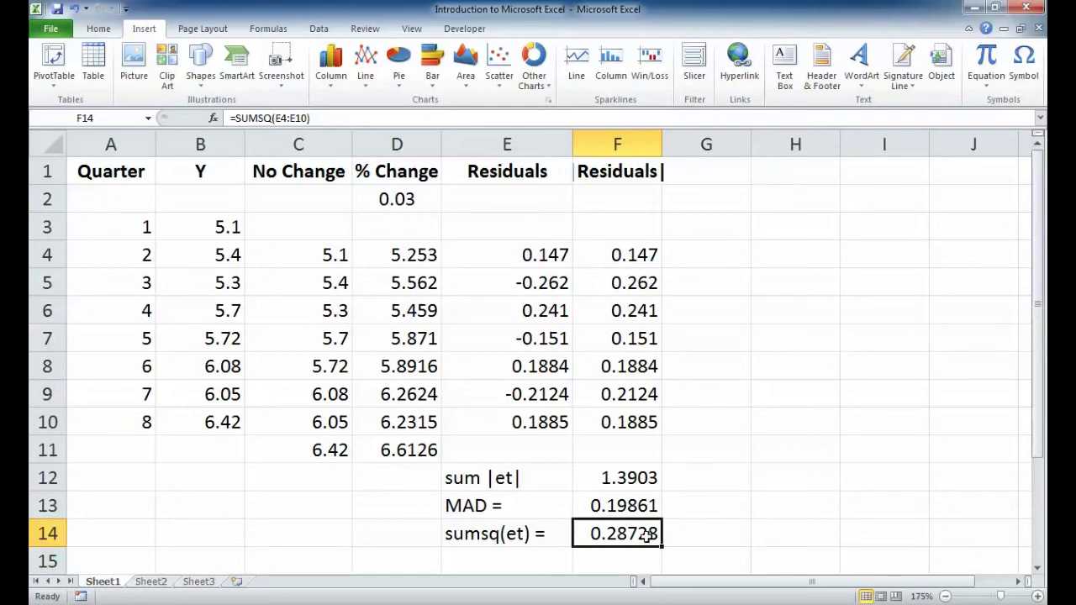
Step: Enter the mean squared error label "MSE =" in cell E15
left_click(507, 542)
scroll(507, 542, "down", 6)
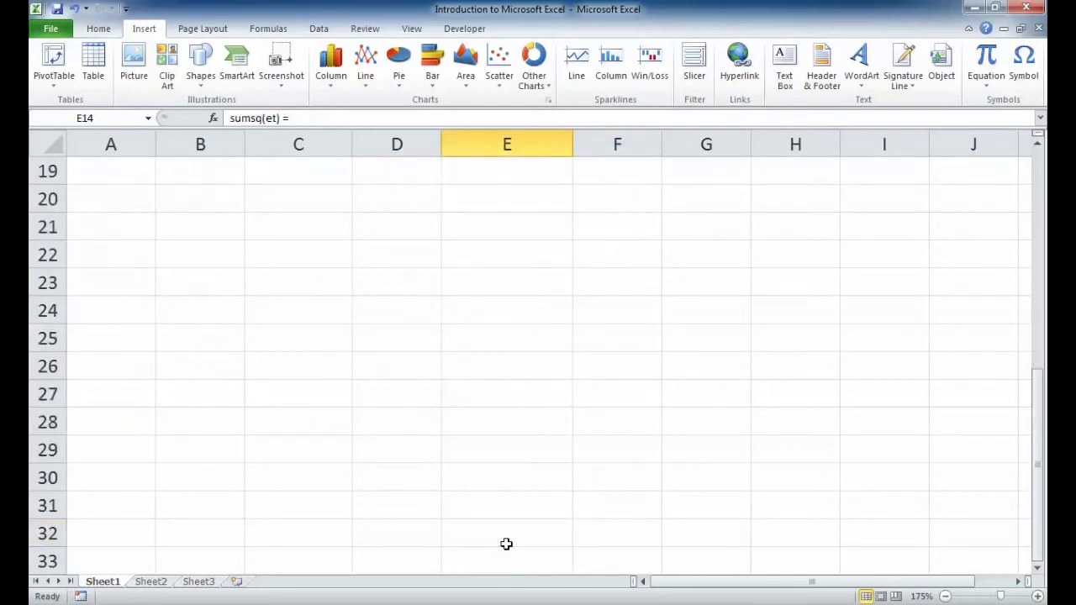
scroll(507, 542, "up", 5)
left_click(497, 478)
type("=")
key("BackSpace")
type("MSE =")
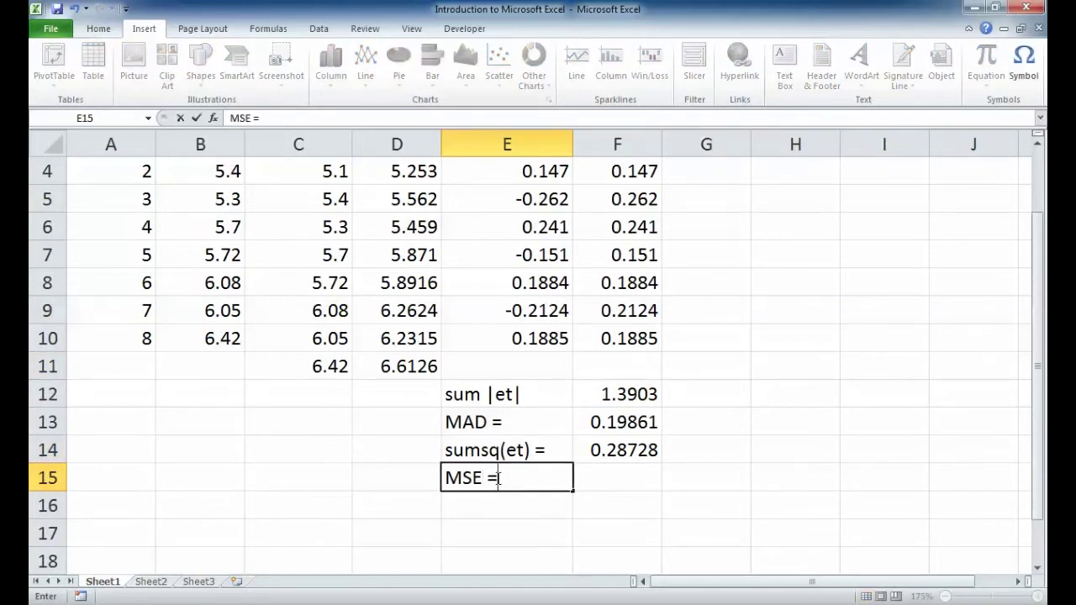
Step: Calculate the mean squared error in cell F15 with the formula =F14/COUNT(E4:E10)
left_click(598, 473)
type("=")
left_click(611, 451)
type("/count(")
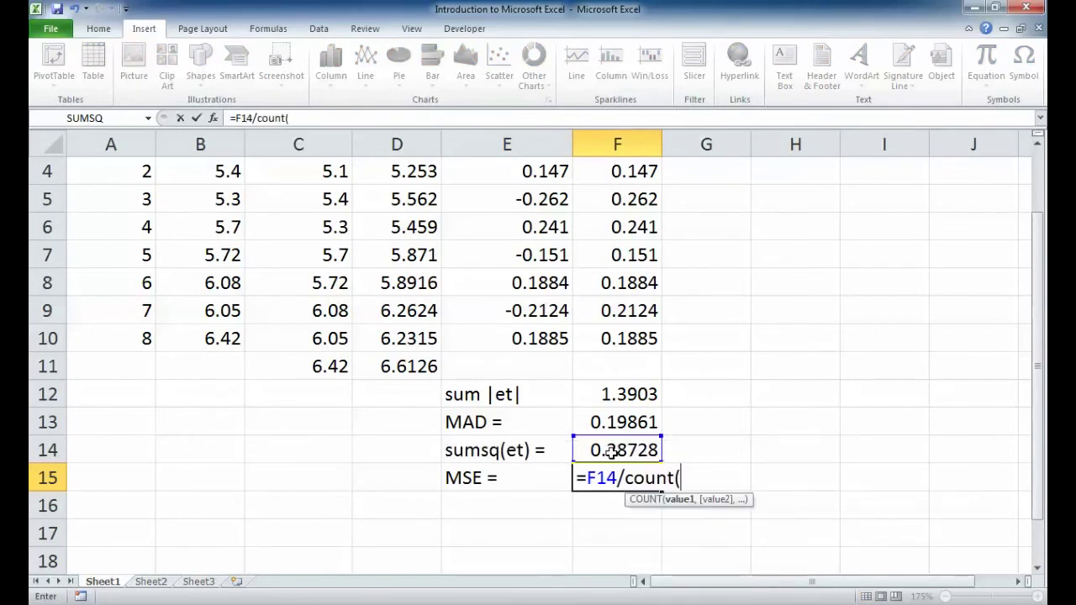
scroll(611, 452, "up", 1)
left_click(551, 254)
left_click_drag(550, 254, 552, 423)
type(")")
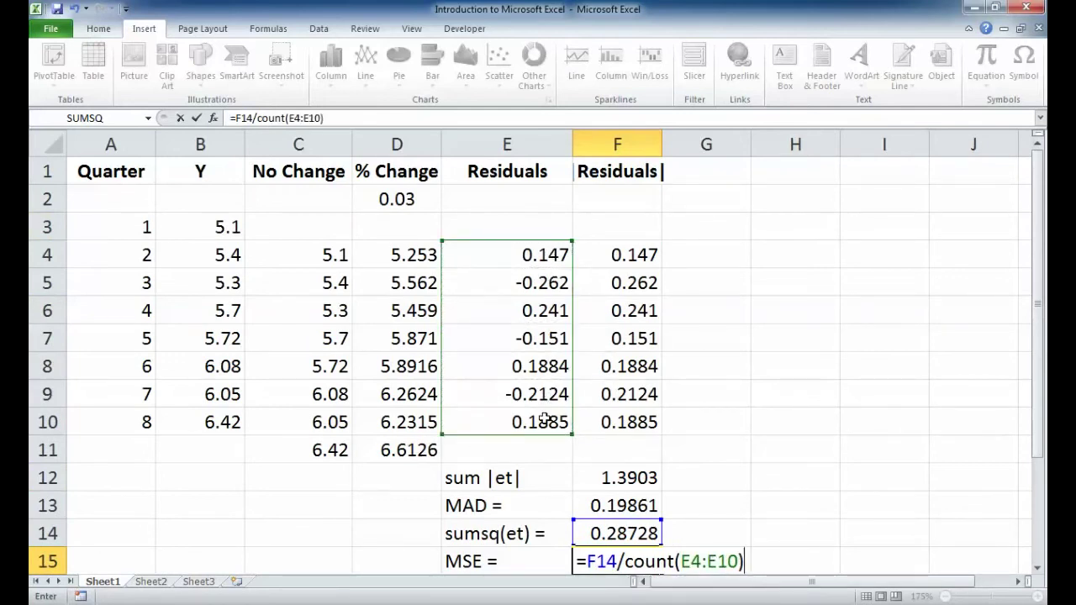
key("Return")
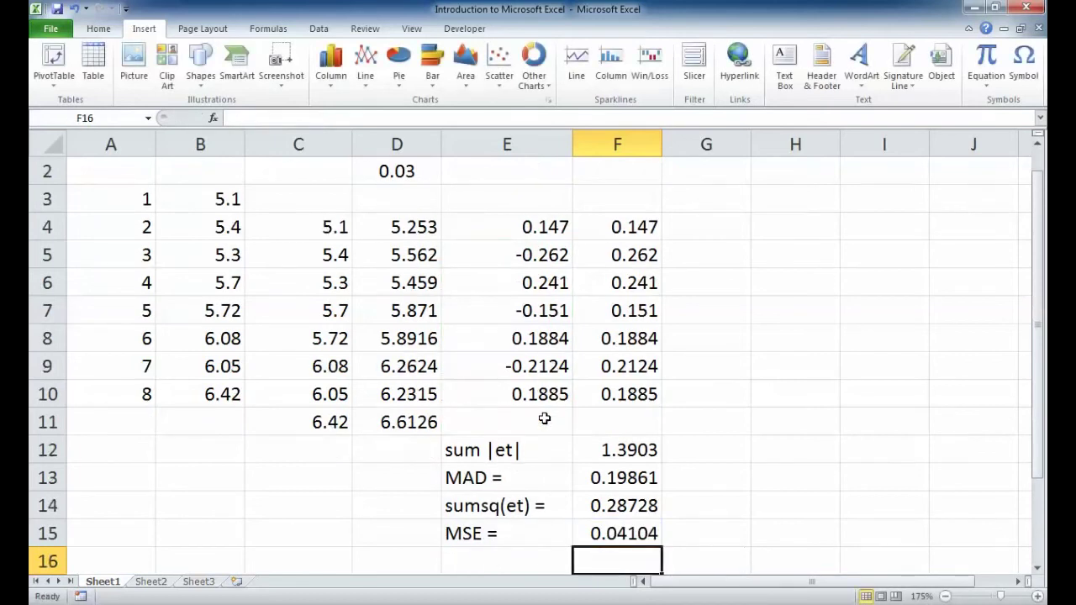
scroll(545, 418, "up", 1)
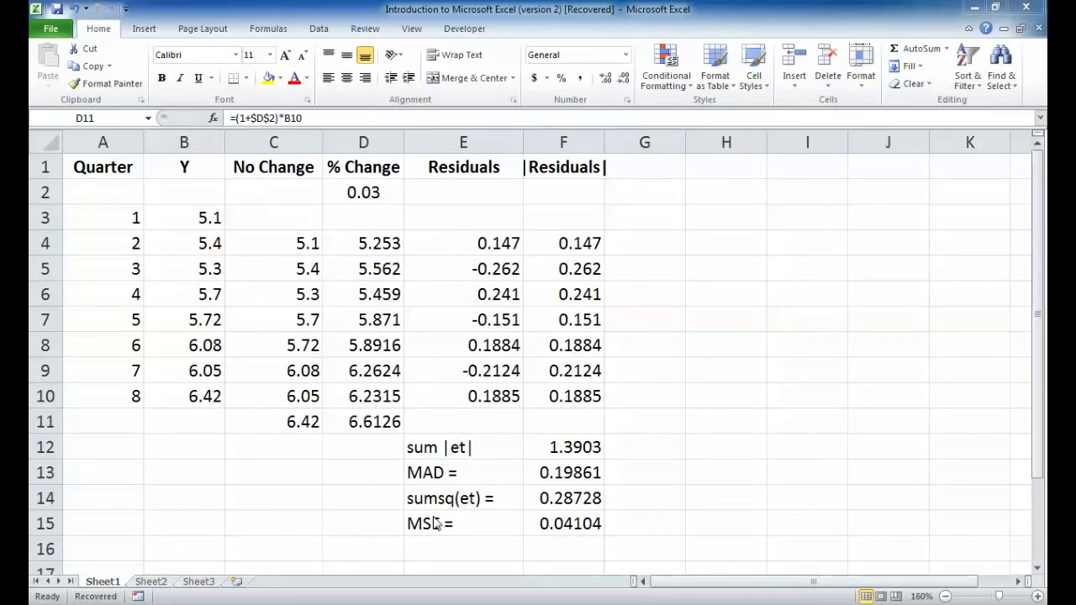
Step: Select the worksheet data A1:F15 and check the print preview of the active sheet, then return to the worksheet
left_click(351, 389)
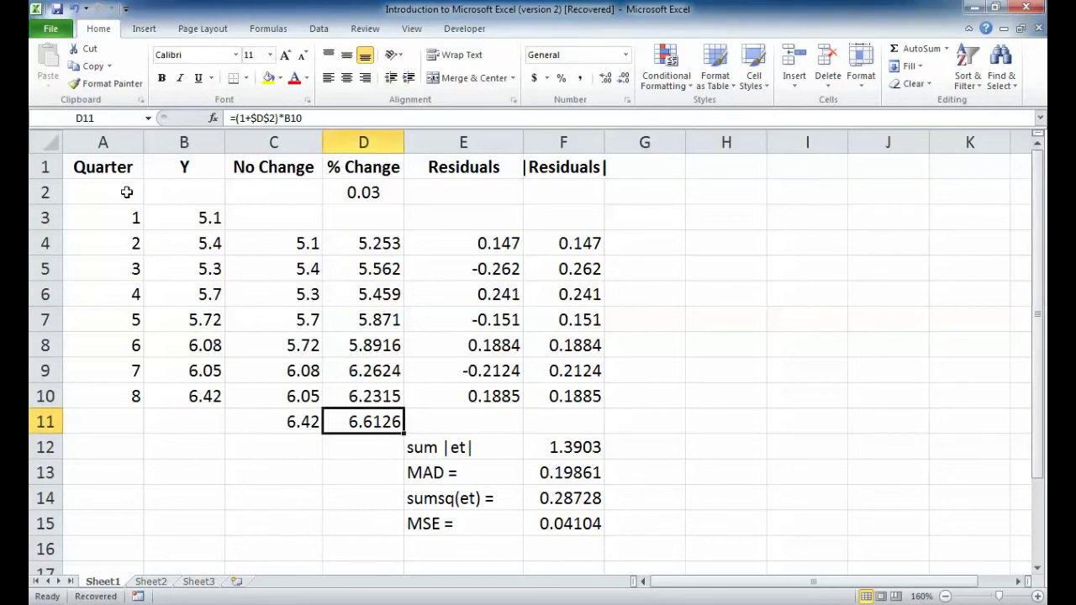
left_click_drag(110, 160, 577, 520)
left_click(52, 32)
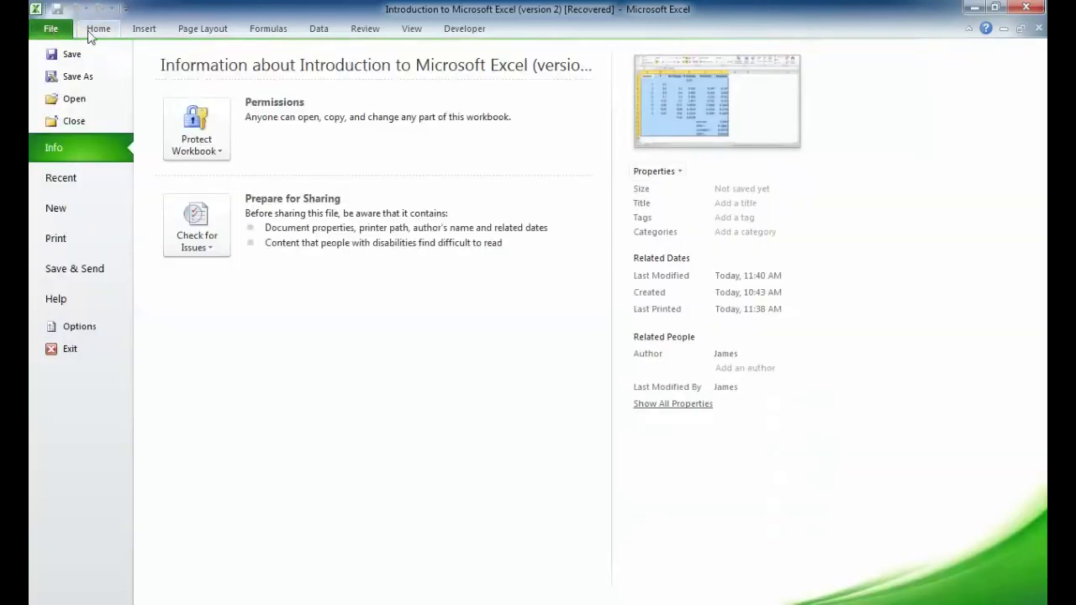
left_click(56, 238)
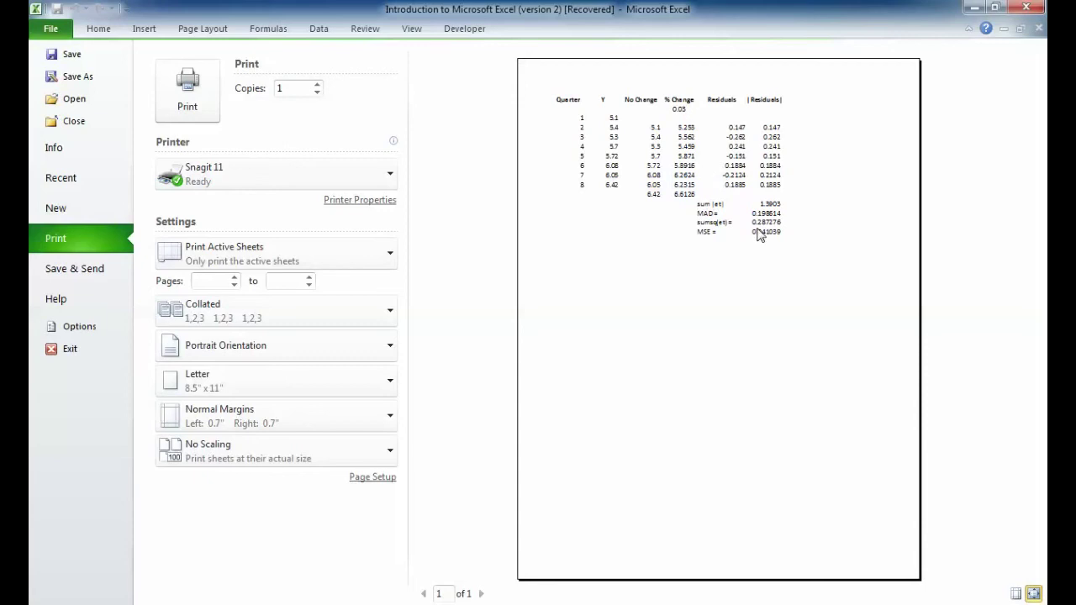
key("Escape")
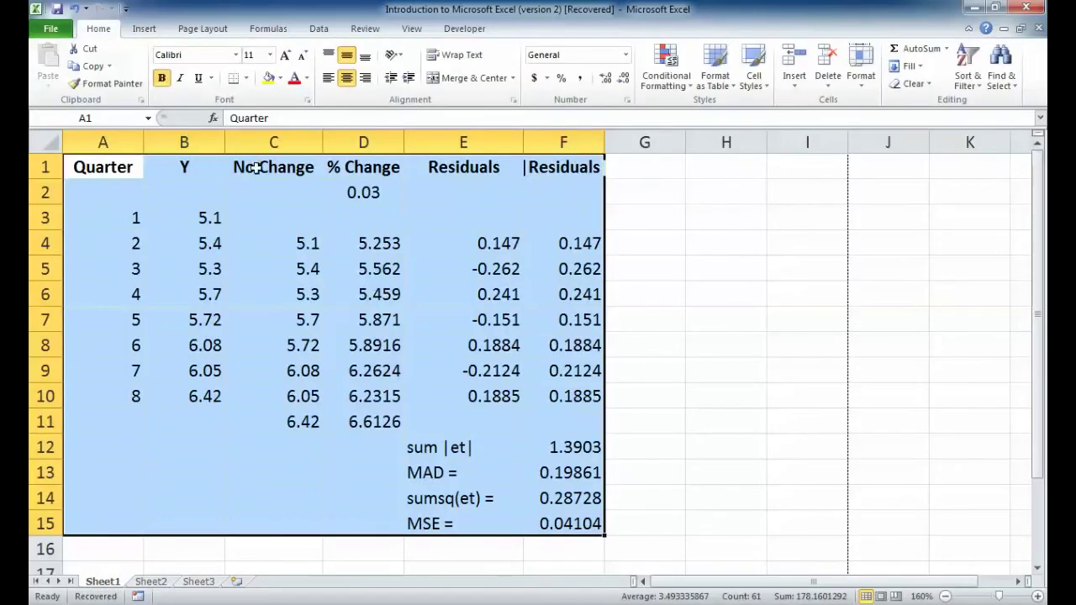
Step: Insert a basic 2-D line chart from the Y, No Change and % Change data in B3:D11
left_click(311, 326)
left_click_drag(195, 211, 348, 417)
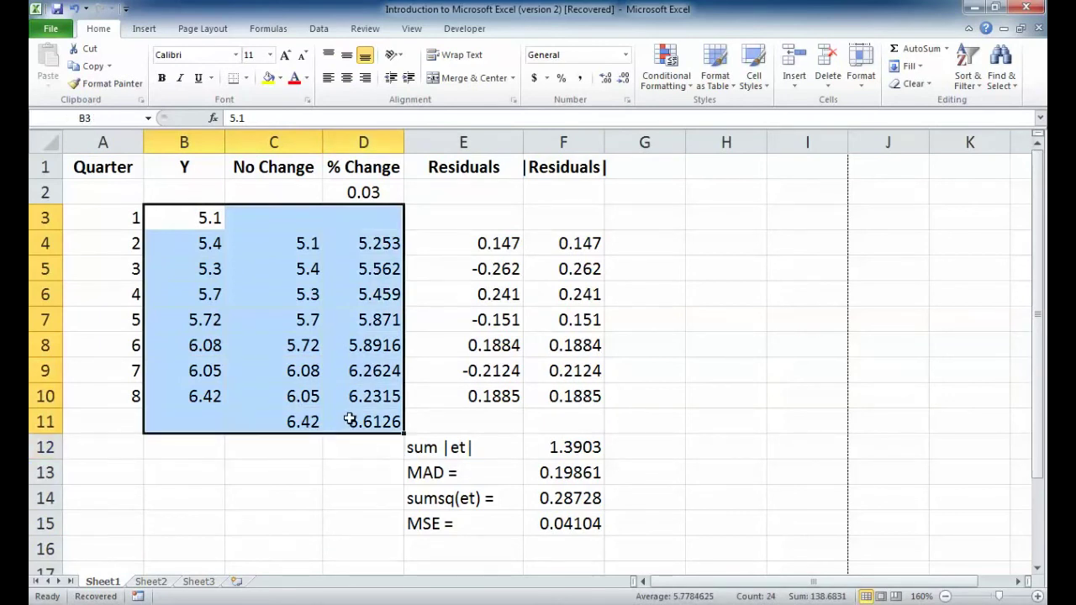
left_click(144, 30)
left_click(364, 66)
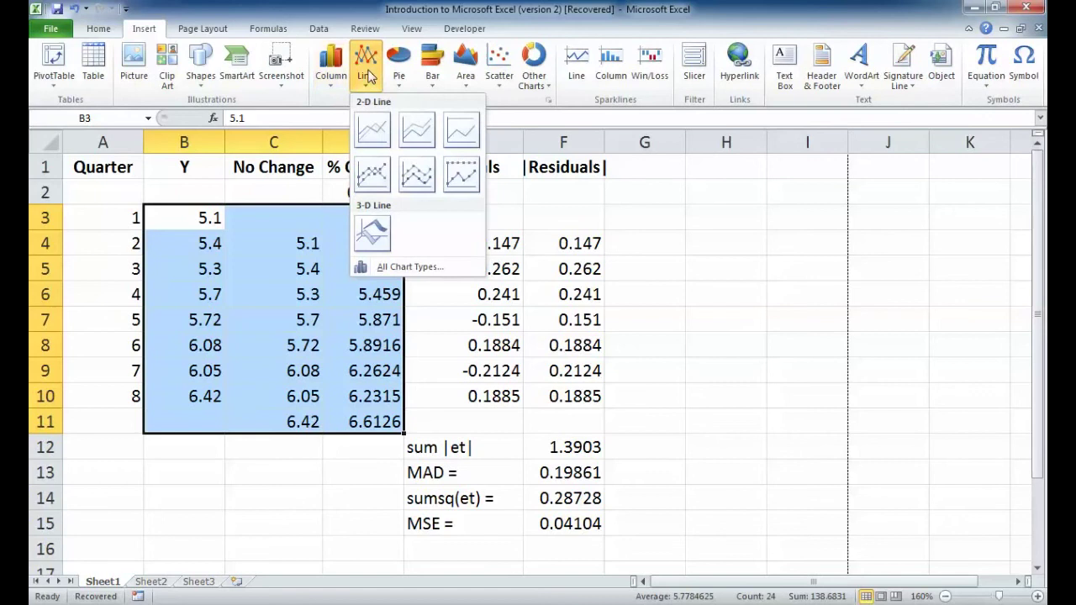
left_click(373, 127)
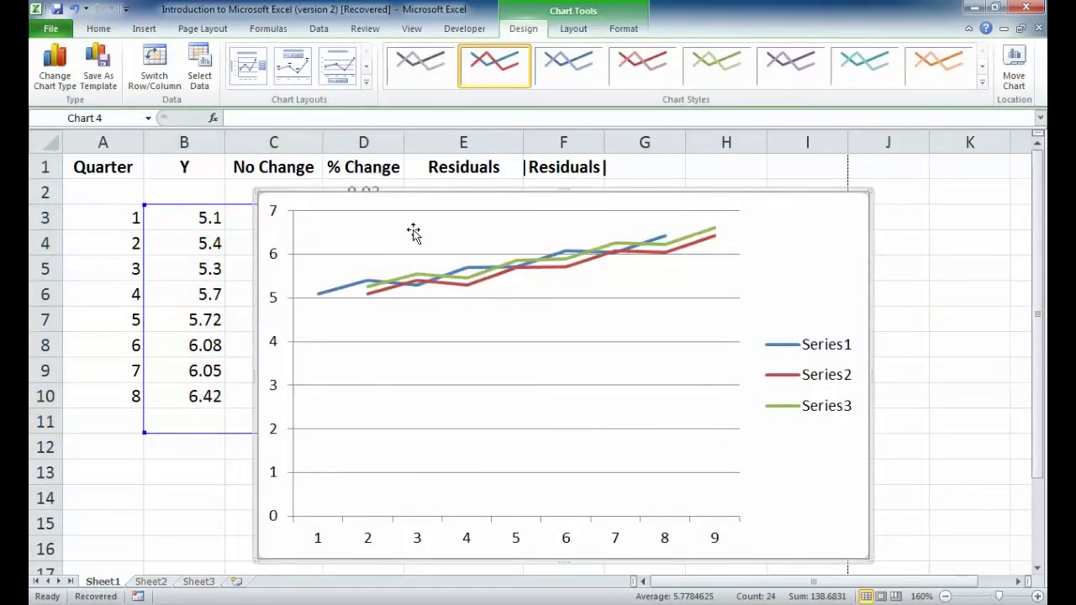
Step: Format the chart's vertical axis with fixed values: minimum 5, maximum 7.0, major unit .2 and minor unit 0.1
left_click(277, 294)
right_click(277, 294)
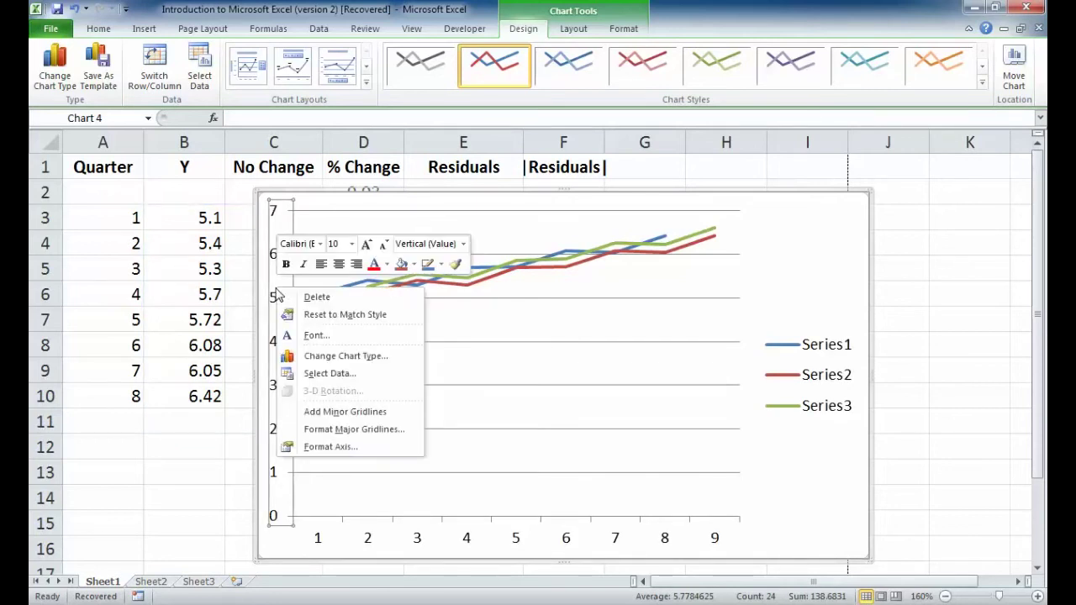
left_click(337, 450)
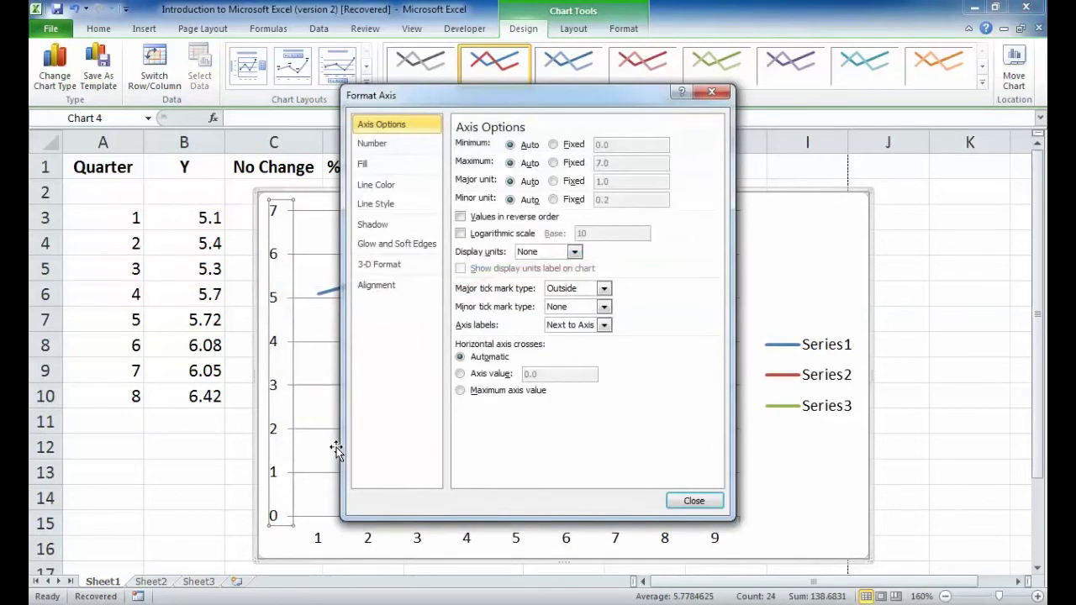
left_click(572, 146)
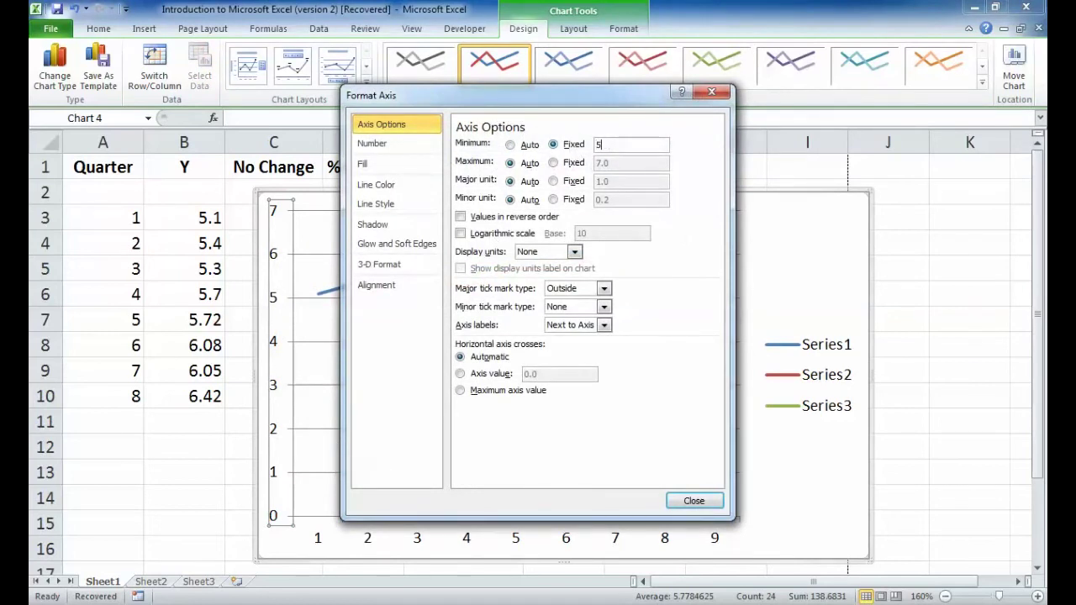
left_click(569, 164)
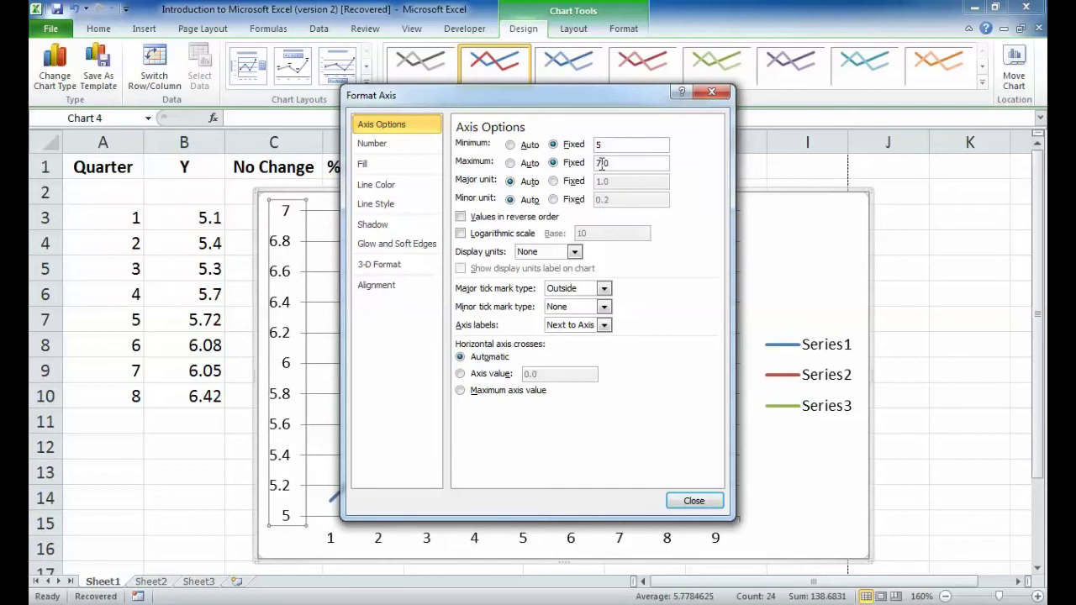
left_click(556, 182)
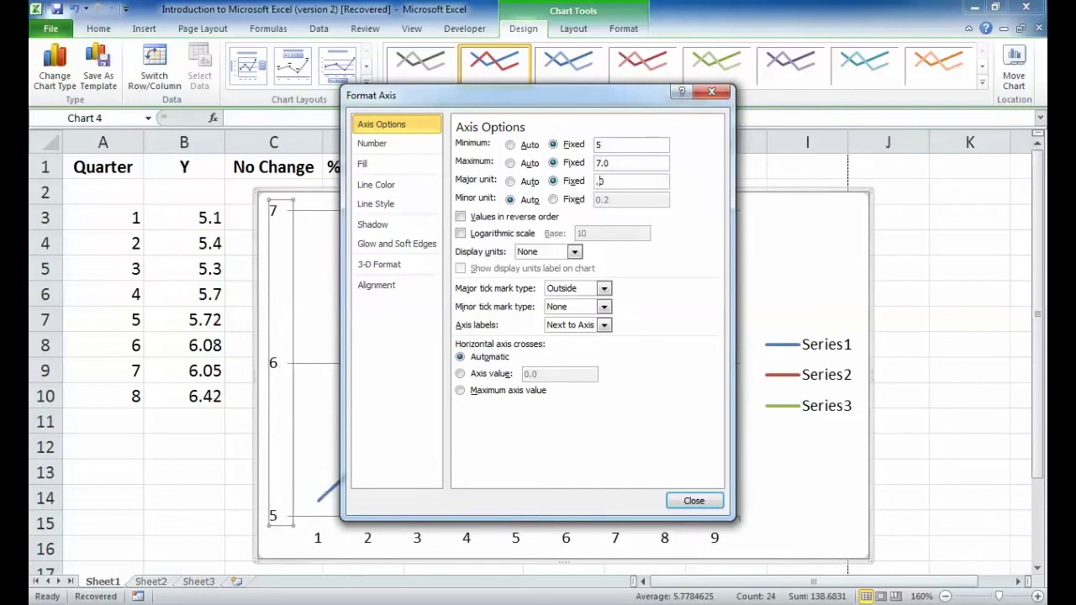
type(".2")
left_click(566, 200)
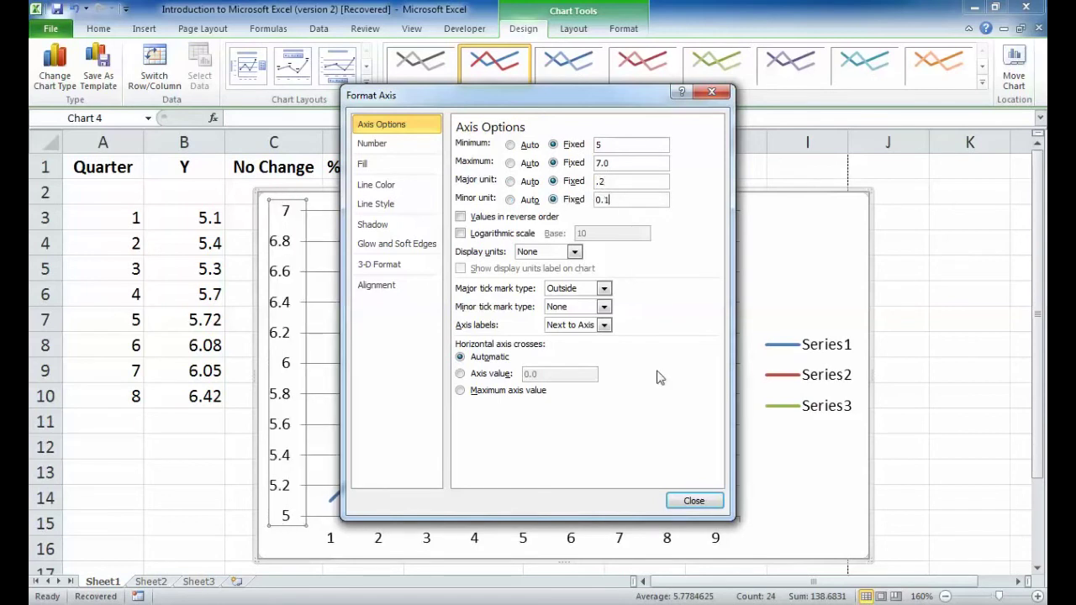
left_click(710, 502)
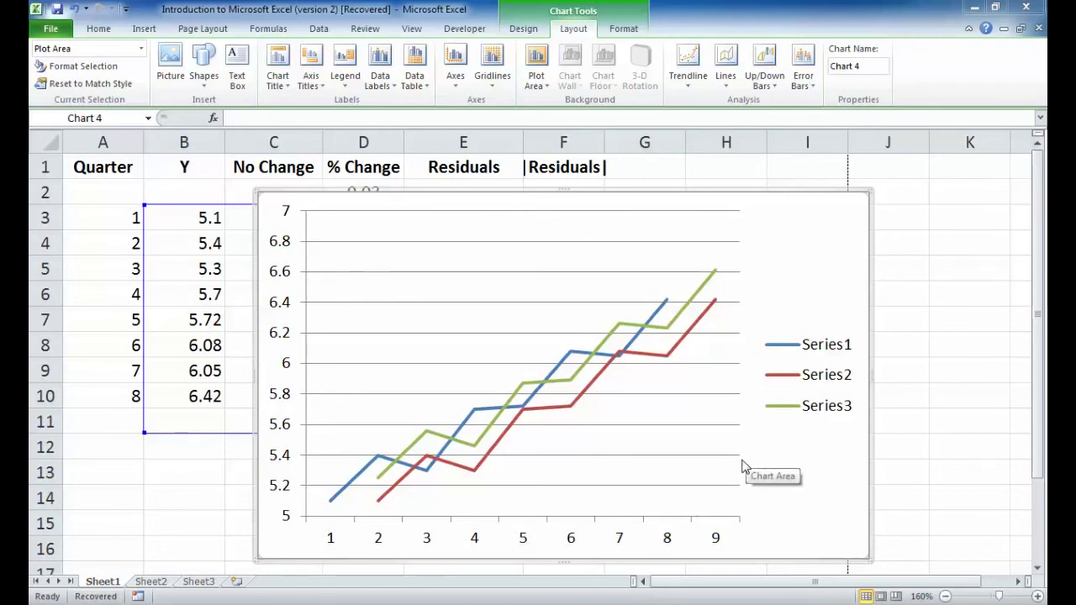
Step: Open the chart's data source settings and name Series1 from the Y heading in cell B1
left_click(638, 376)
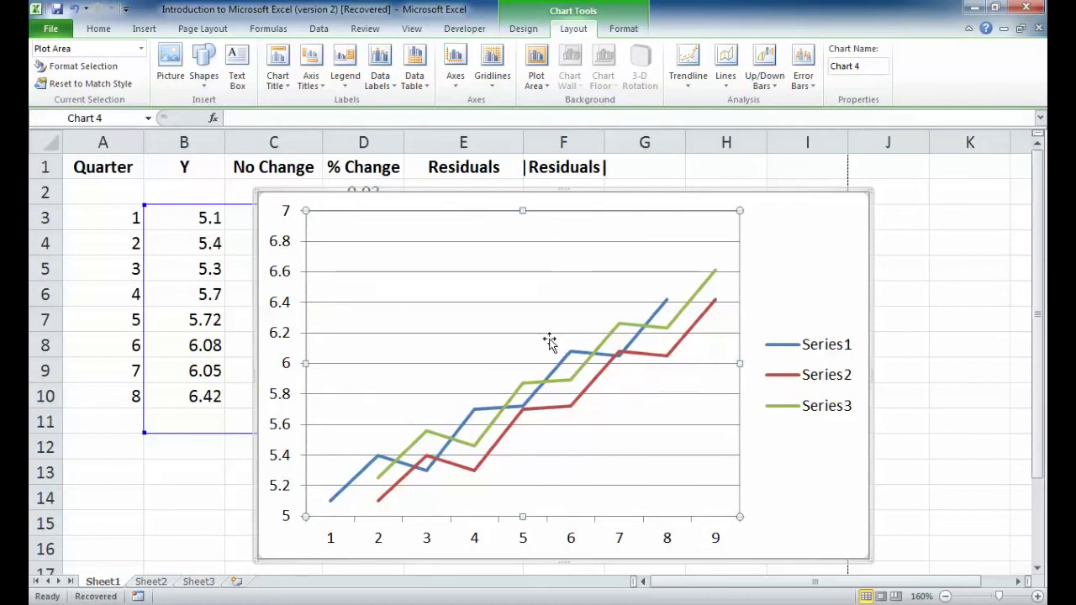
right_click(643, 412)
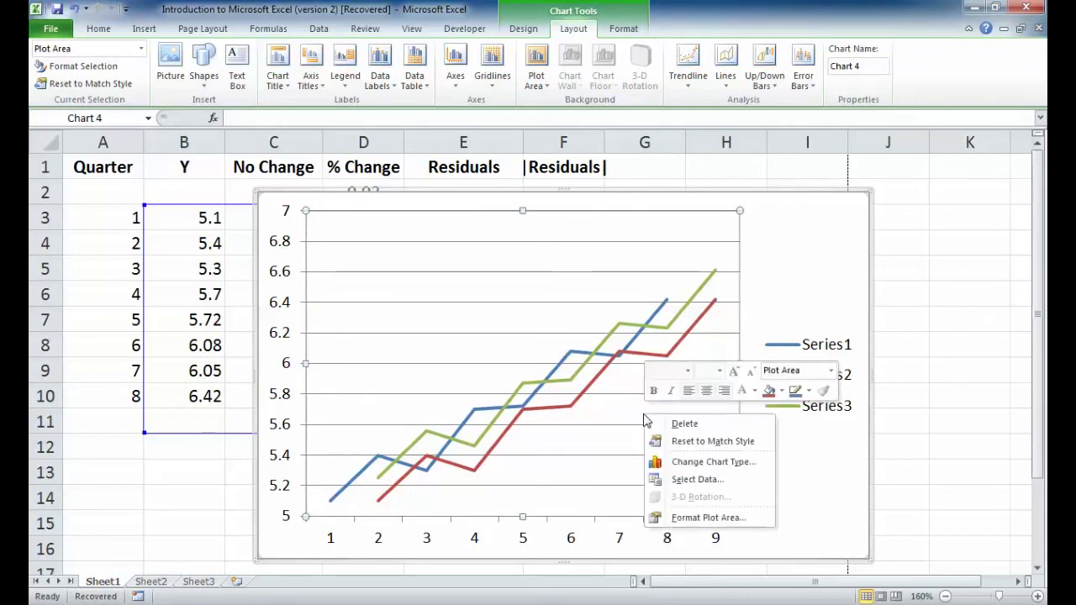
left_click(685, 481)
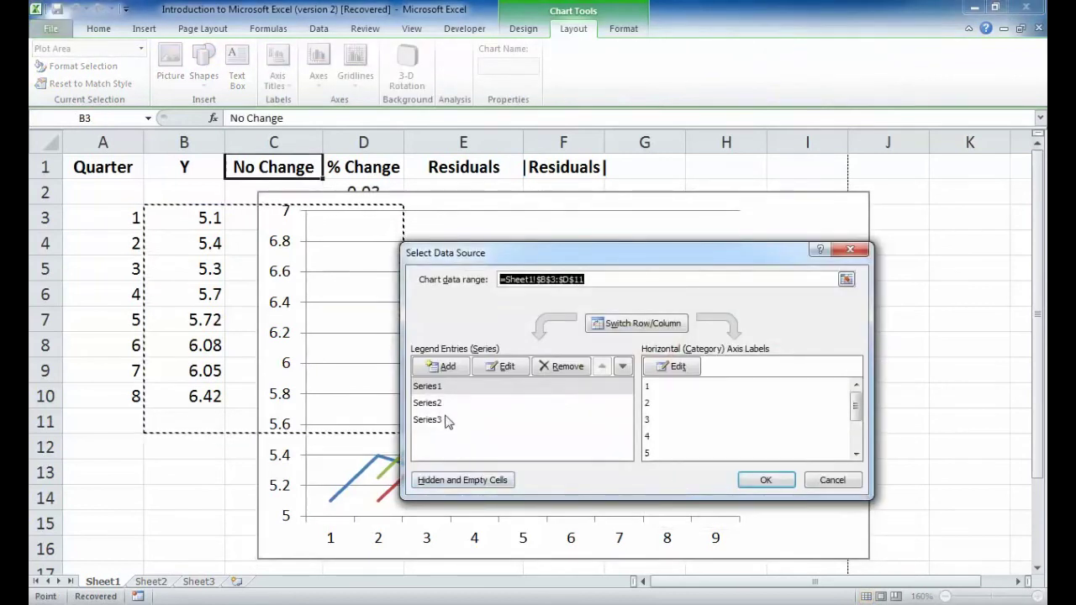
left_click(431, 386)
left_click(435, 402)
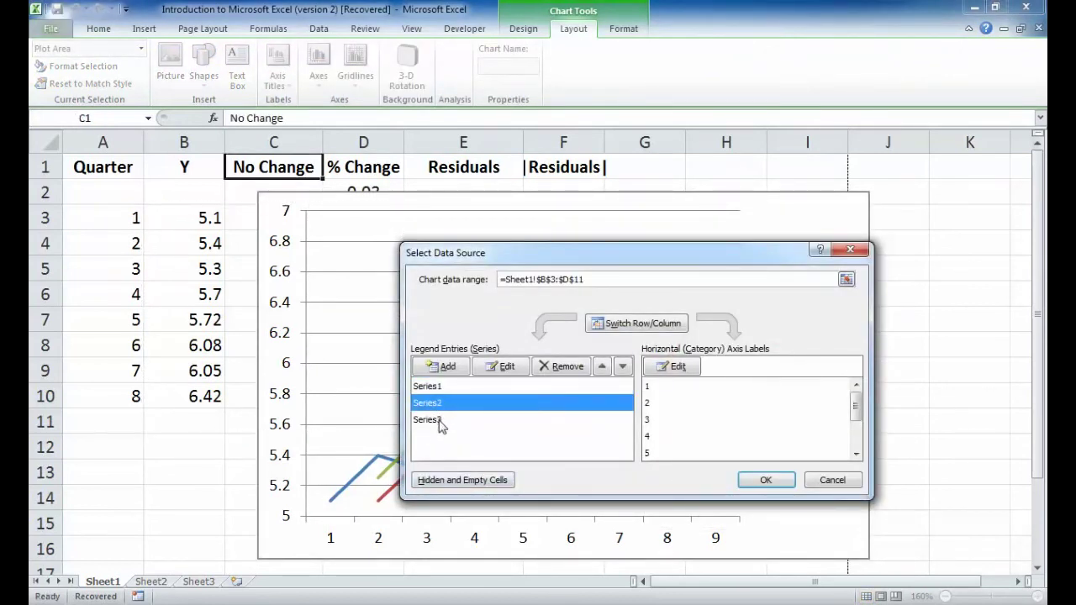
left_click(439, 420)
left_click(438, 388)
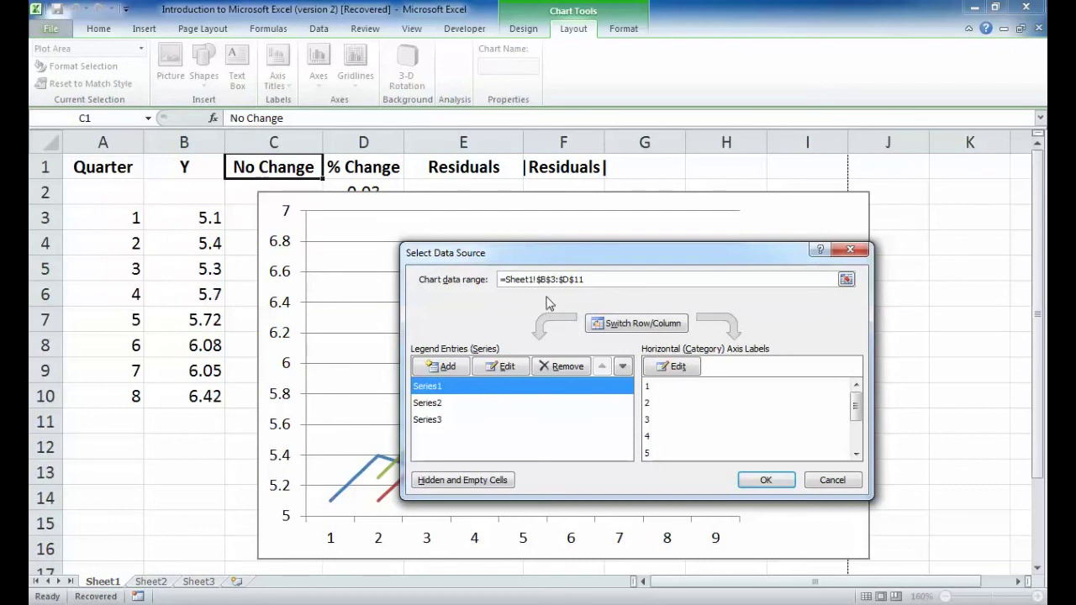
left_click(507, 367)
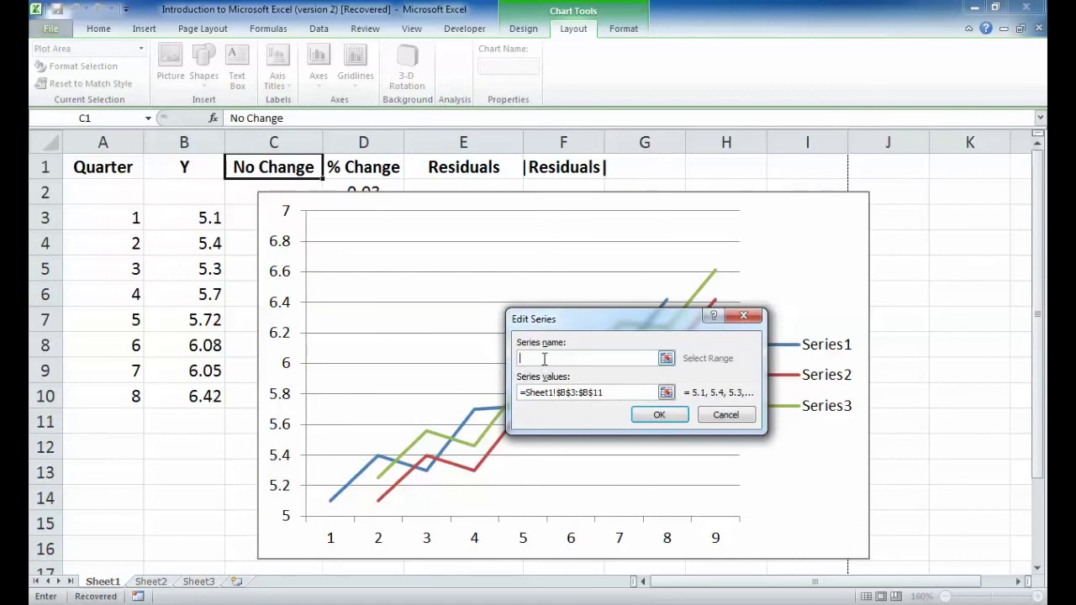
left_click(198, 172)
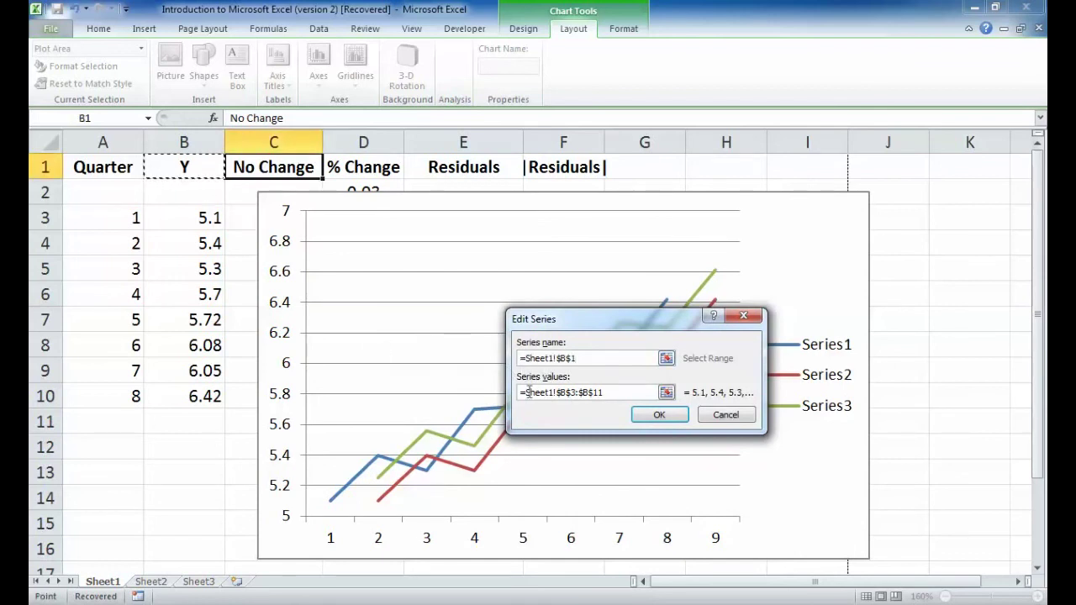
left_click(649, 418)
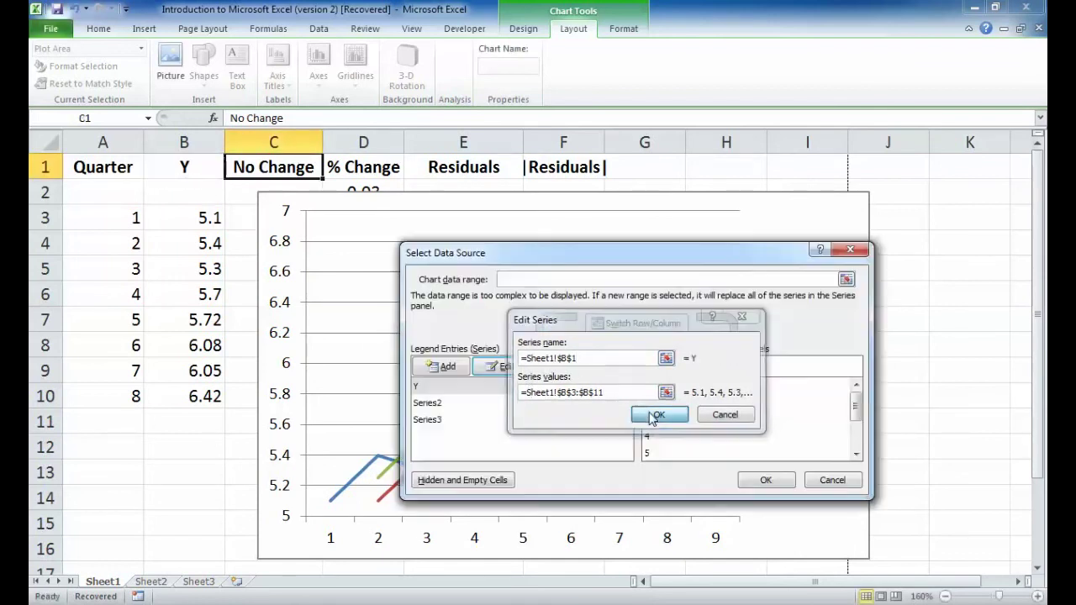
Step: Name Series2 from the No Change heading in cell C1
left_click(517, 406)
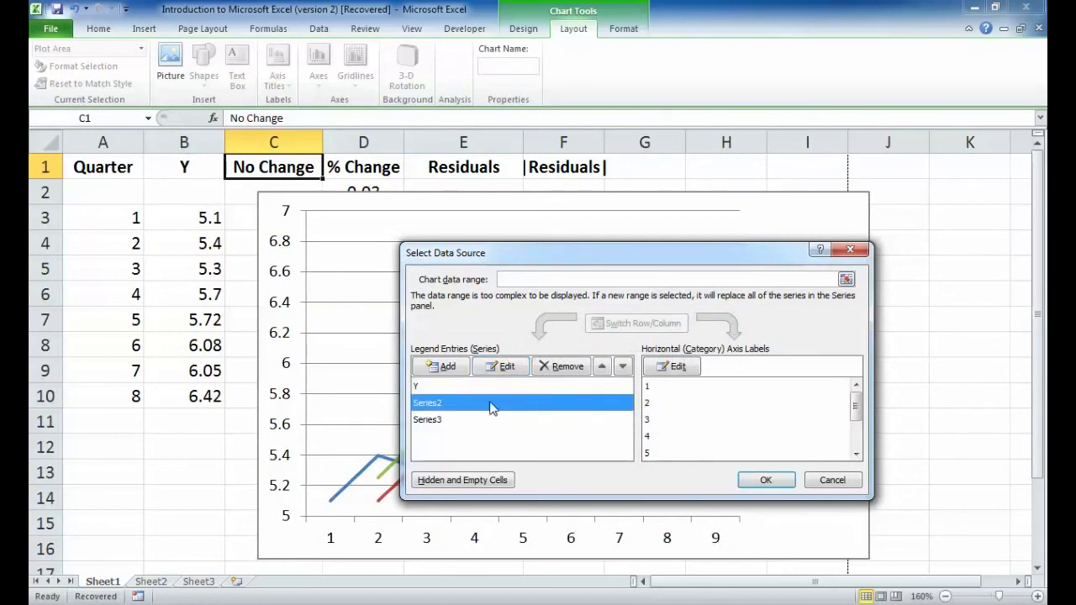
left_click(502, 367)
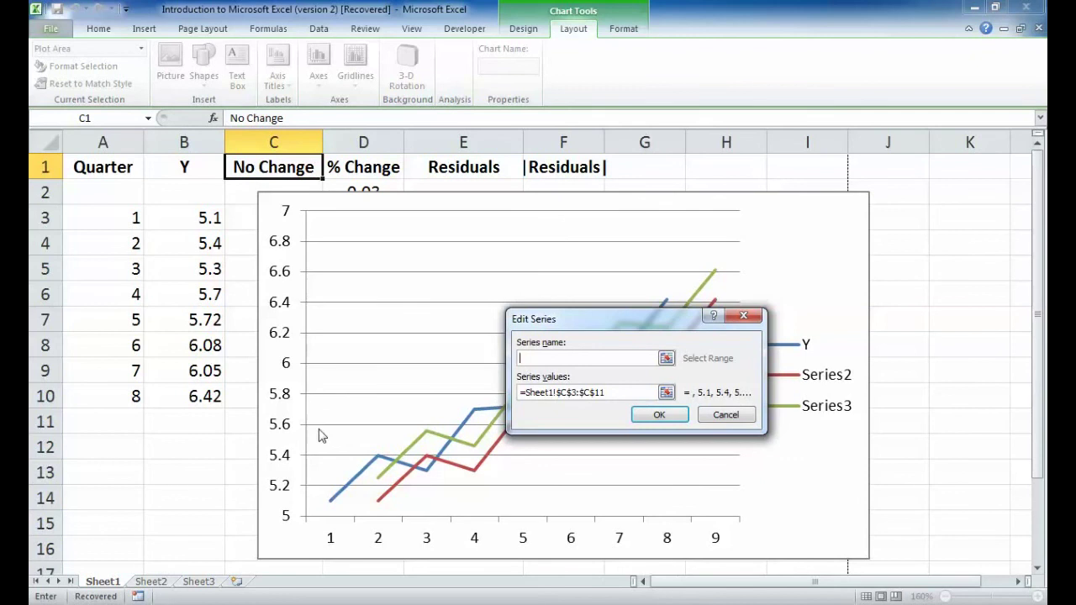
left_click(269, 174)
left_click(658, 415)
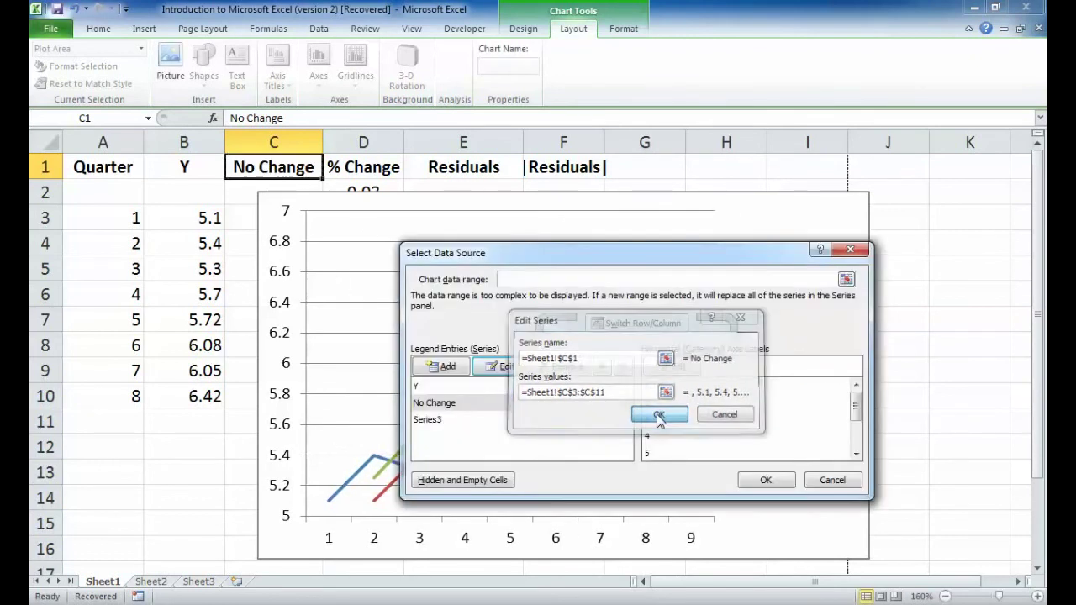
Step: Name Series3 from the % Change heading in cell D1 and apply the data source changes to the chart
left_click(485, 427)
left_click(500, 365)
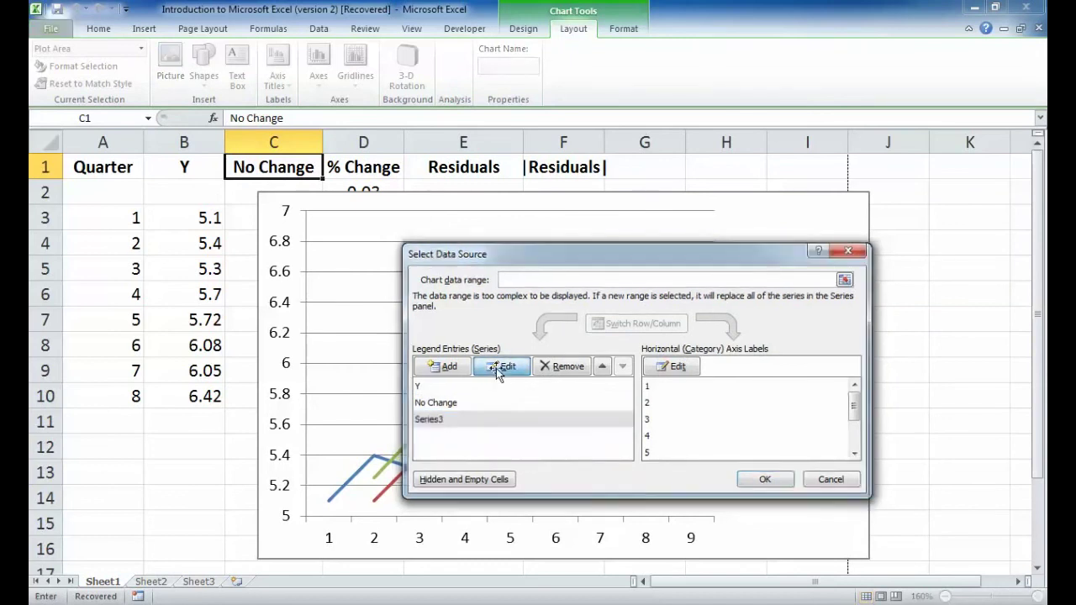
left_click(385, 169)
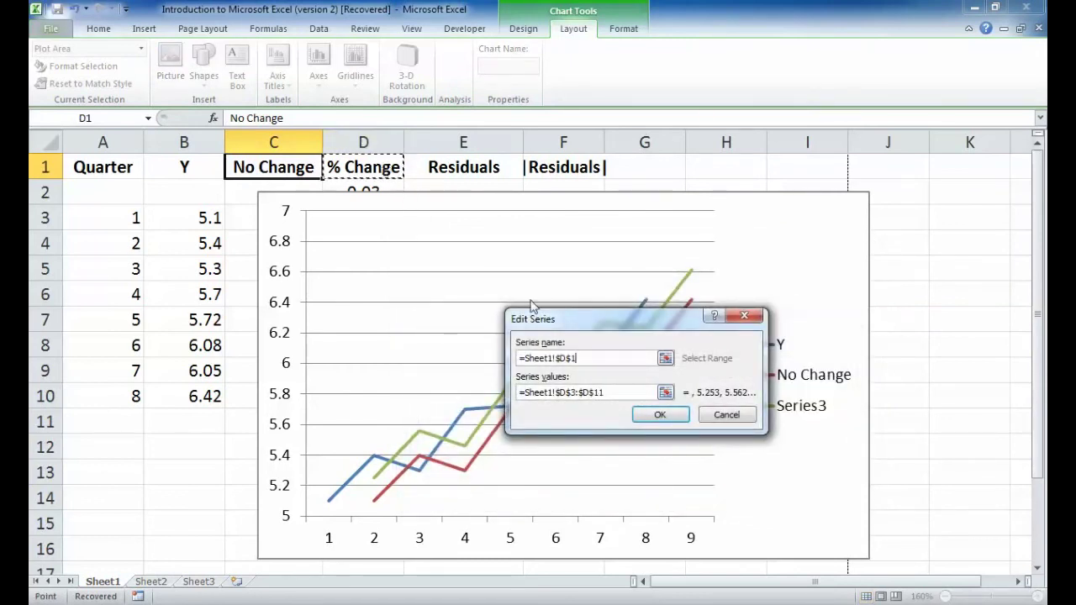
left_click(657, 417)
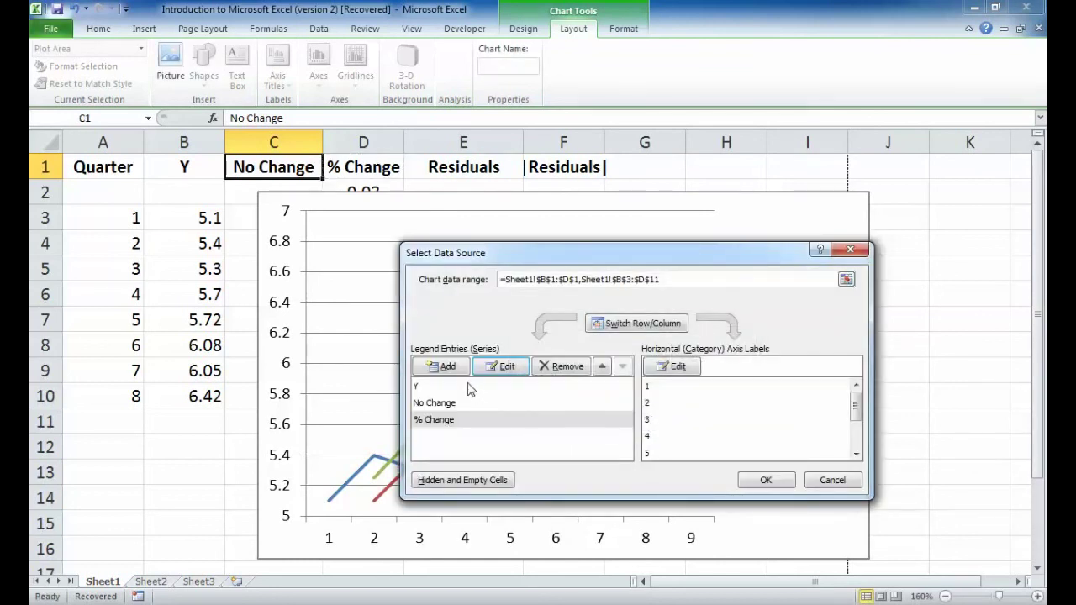
left_click(763, 479)
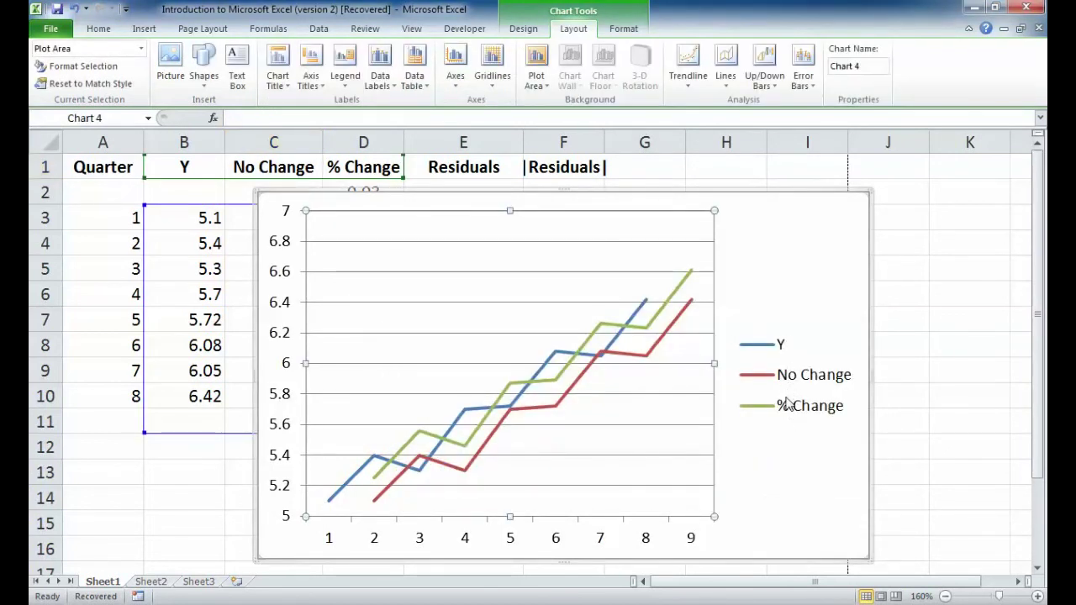
Step: Add a rotated title to the chart's primary vertical axis and set its text to "Y"
left_click(292, 370)
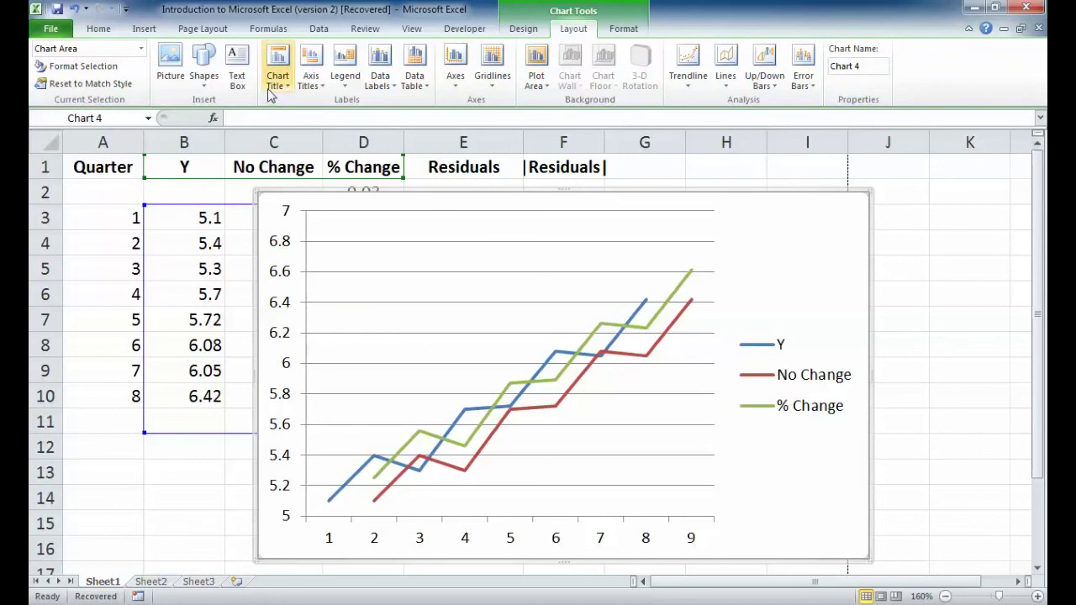
left_click(321, 86)
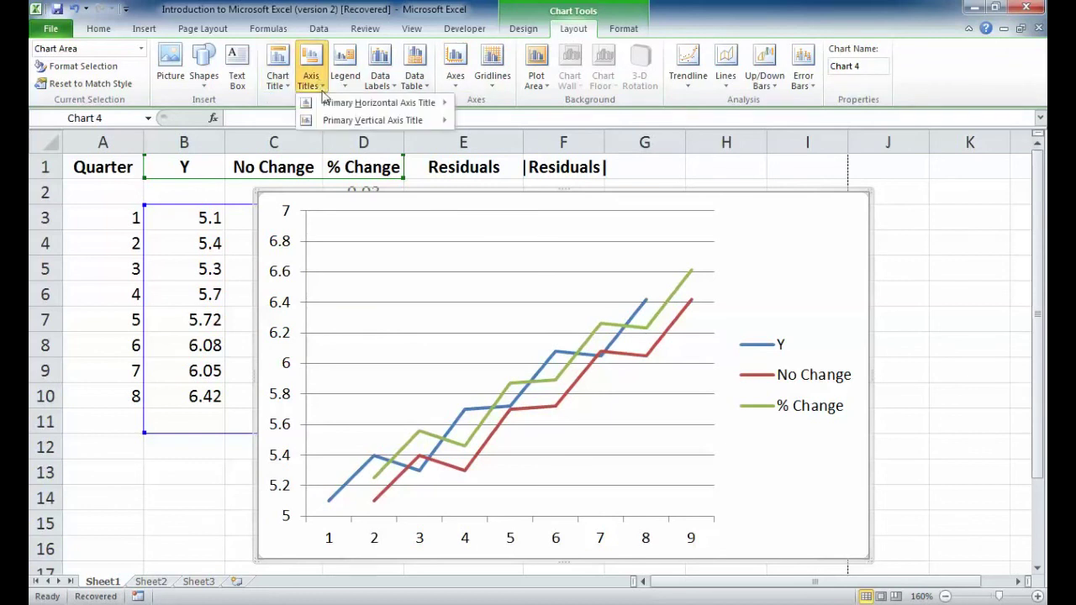
mouse_move(369, 120)
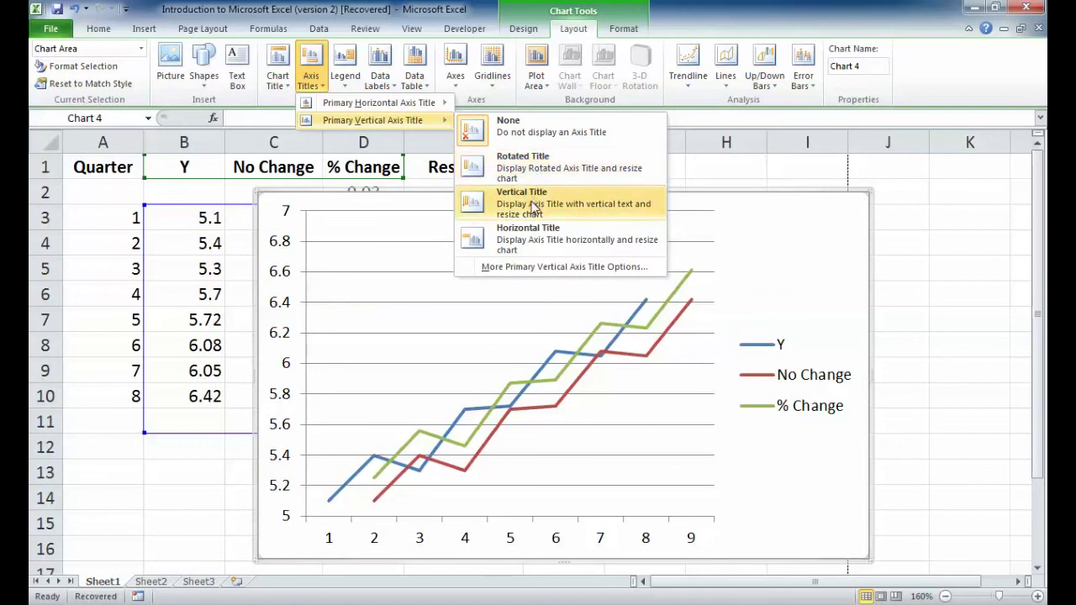
left_click(523, 160)
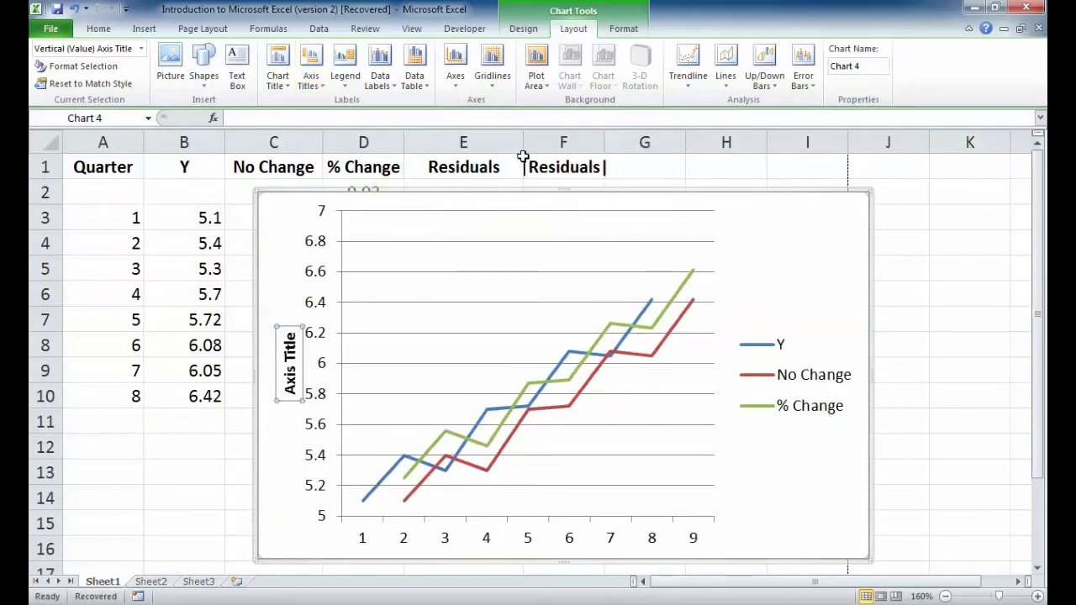
triple_click(294, 392)
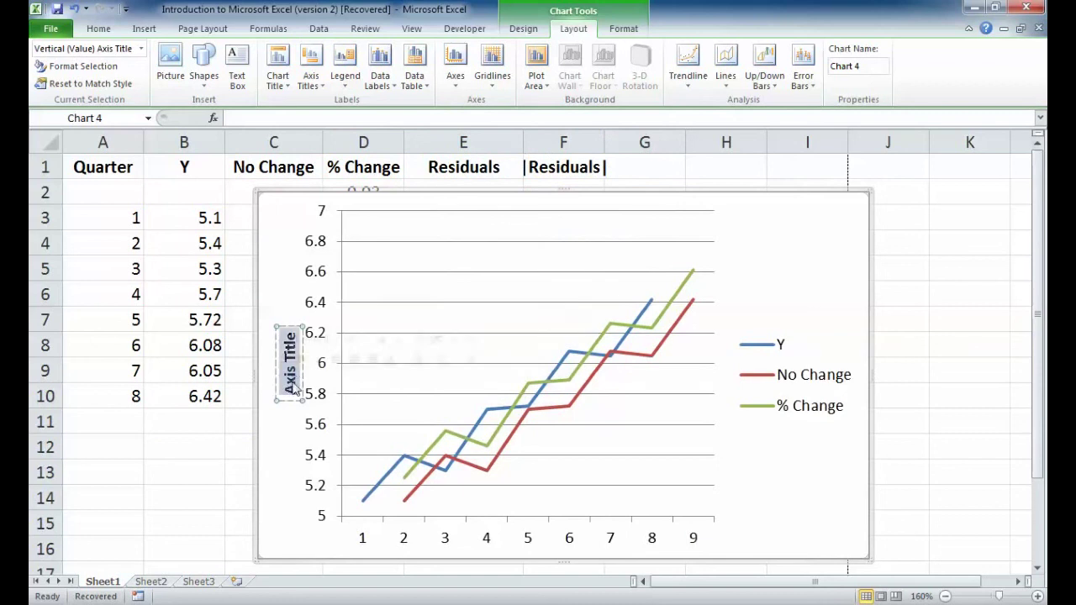
type("Y")
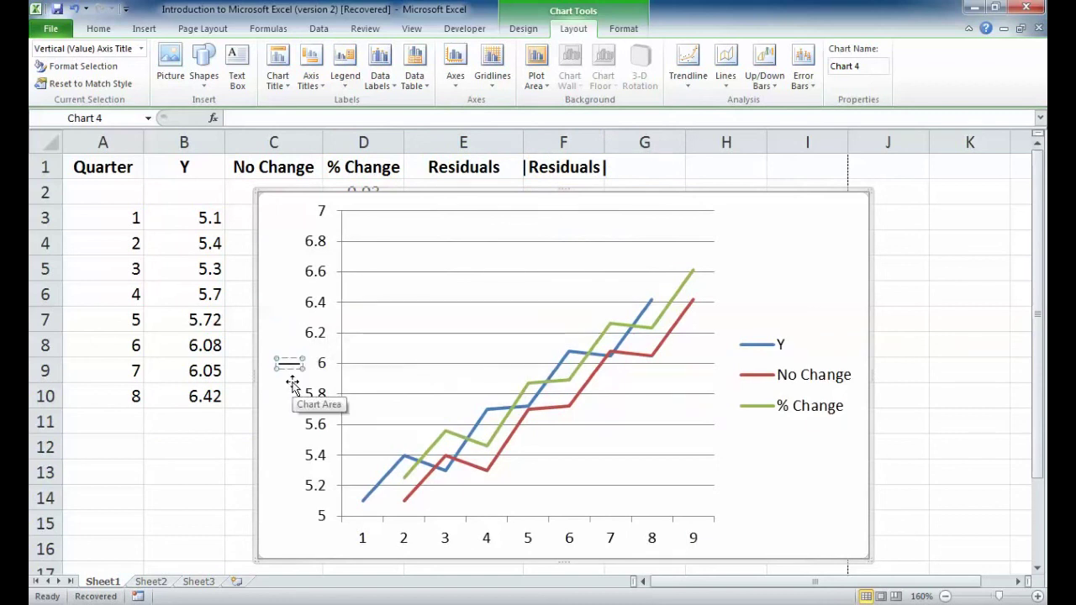
Step: Complete the vertical axis title so that it reads "Actual and Forecast Value"
type("ctual and For")
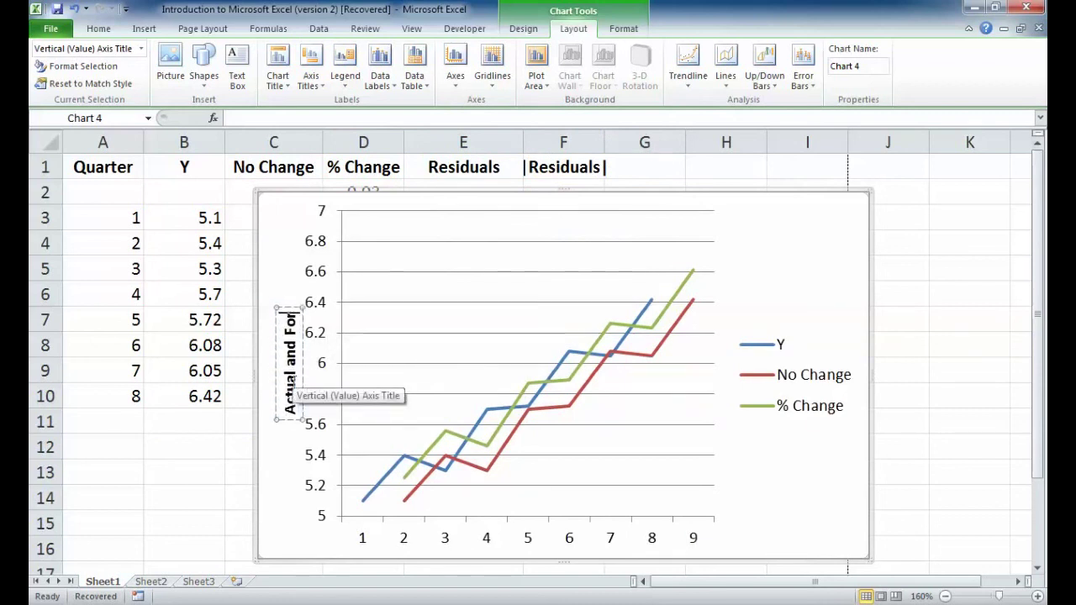
type("ecast Value")
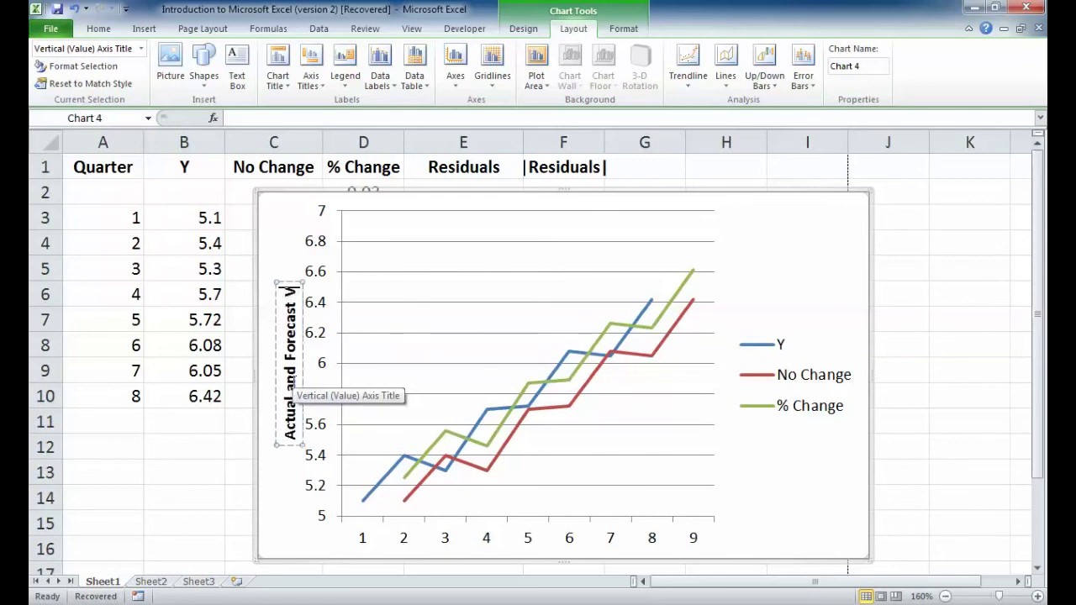
left_click(468, 556)
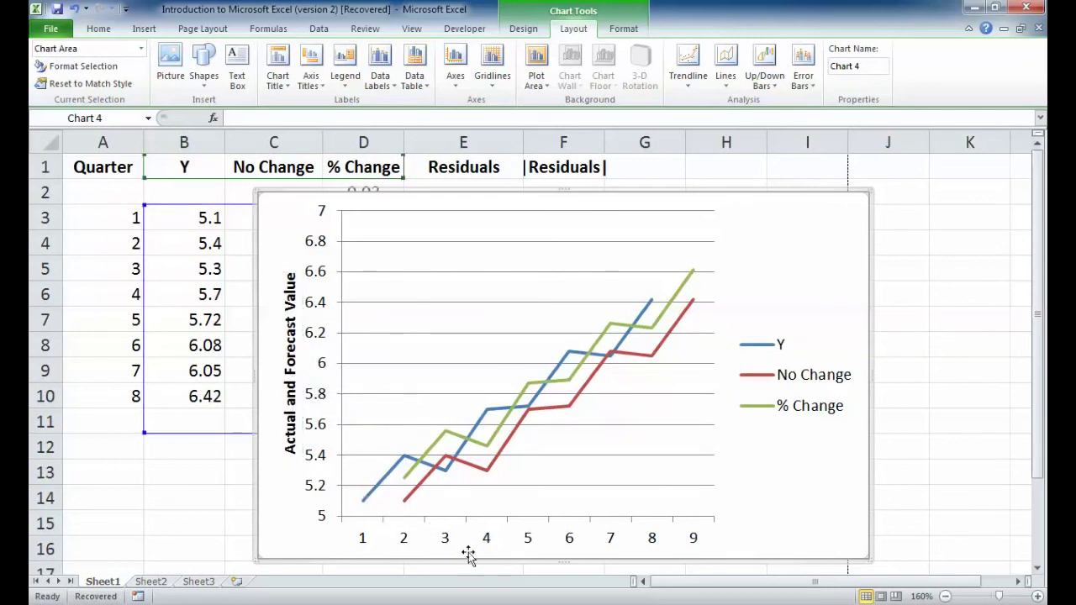
Step: Add a title below the chart's primary horizontal axis and set its text to "Quarter"
left_click(313, 80)
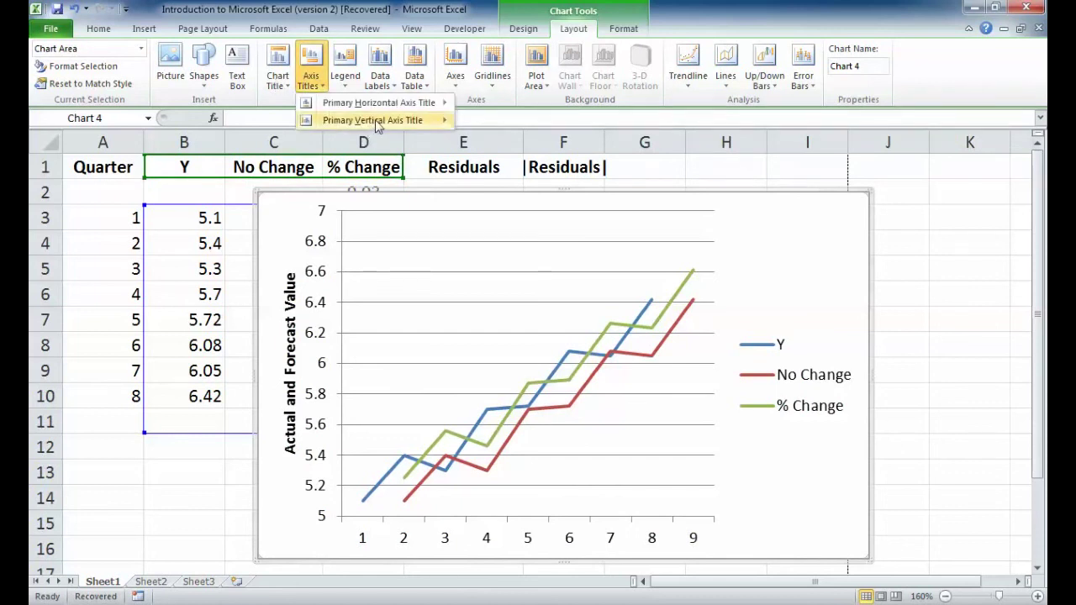
mouse_move(385, 104)
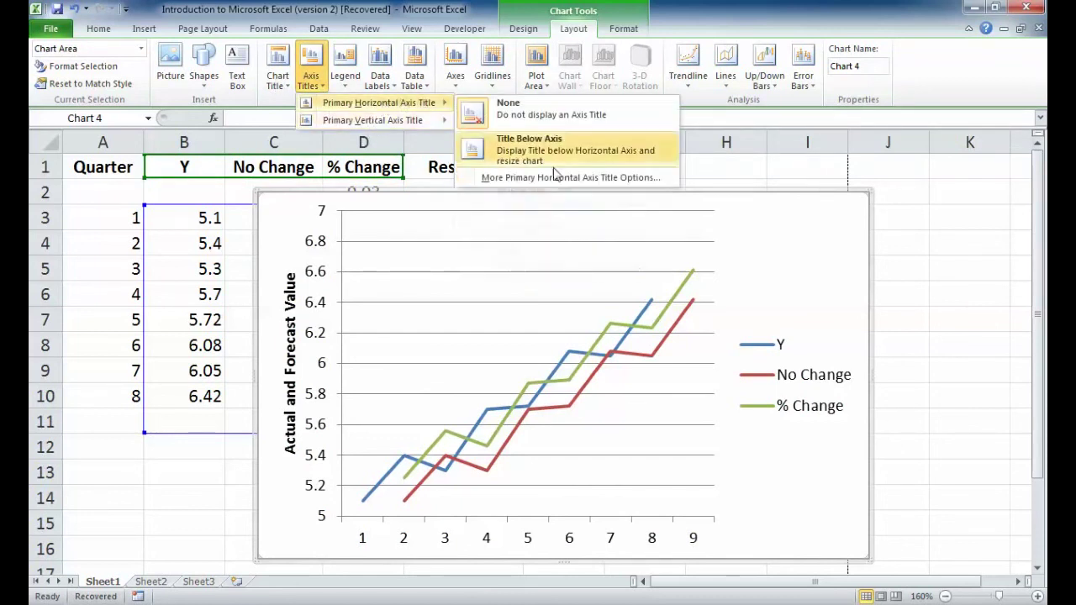
left_click(514, 152)
left_click_drag(499, 526, 521, 526)
key("shift+End")
key("BackSpace")
type("Quarter")
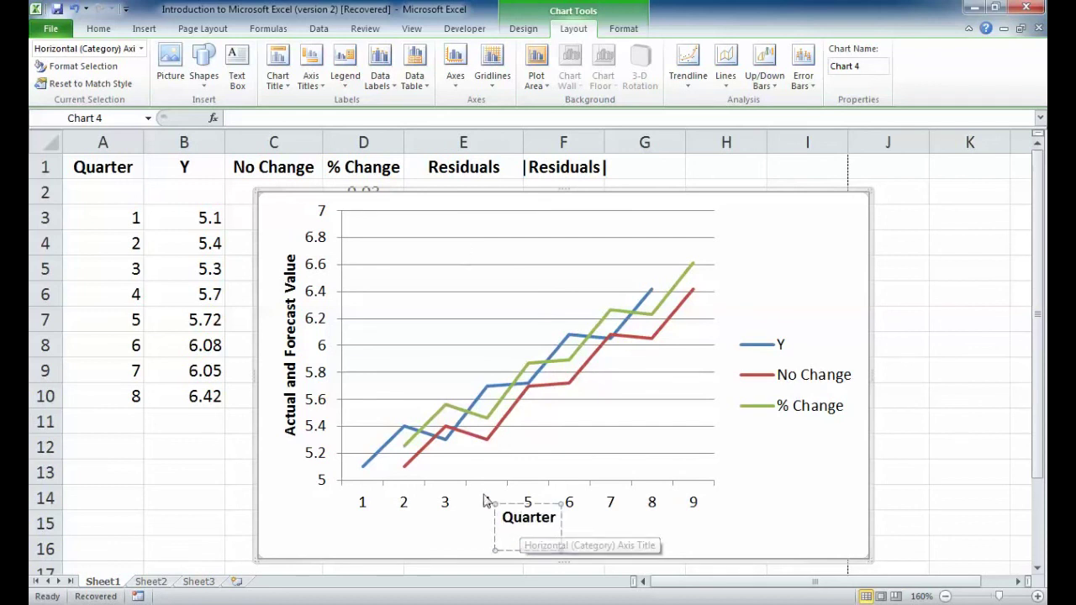
left_click(452, 531)
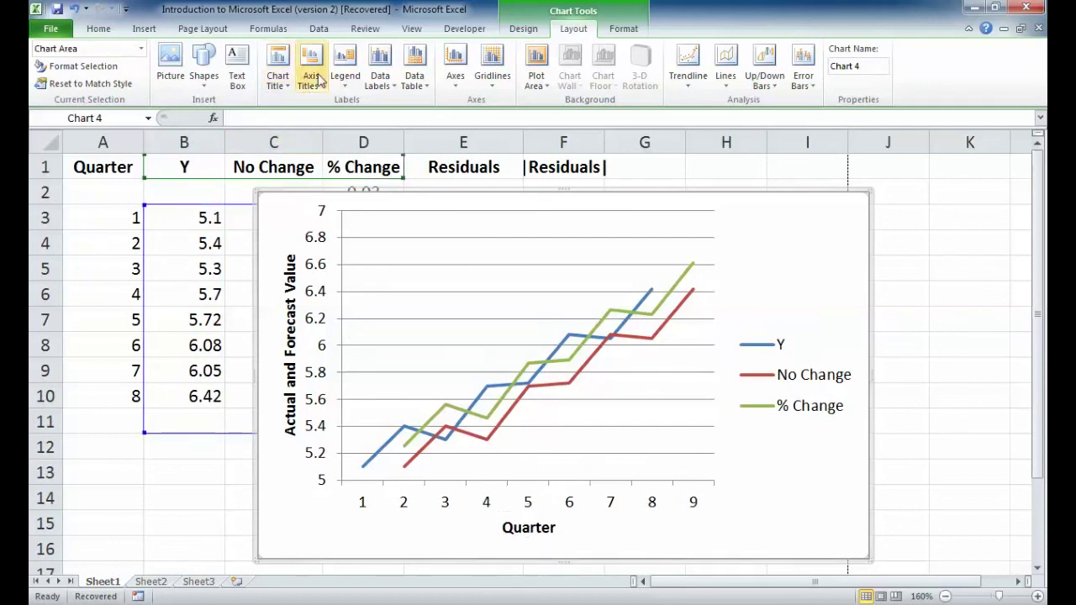
Step: Add a centered overlay title to the chart and set its text to "Forecast"
left_click(279, 74)
left_click(320, 150)
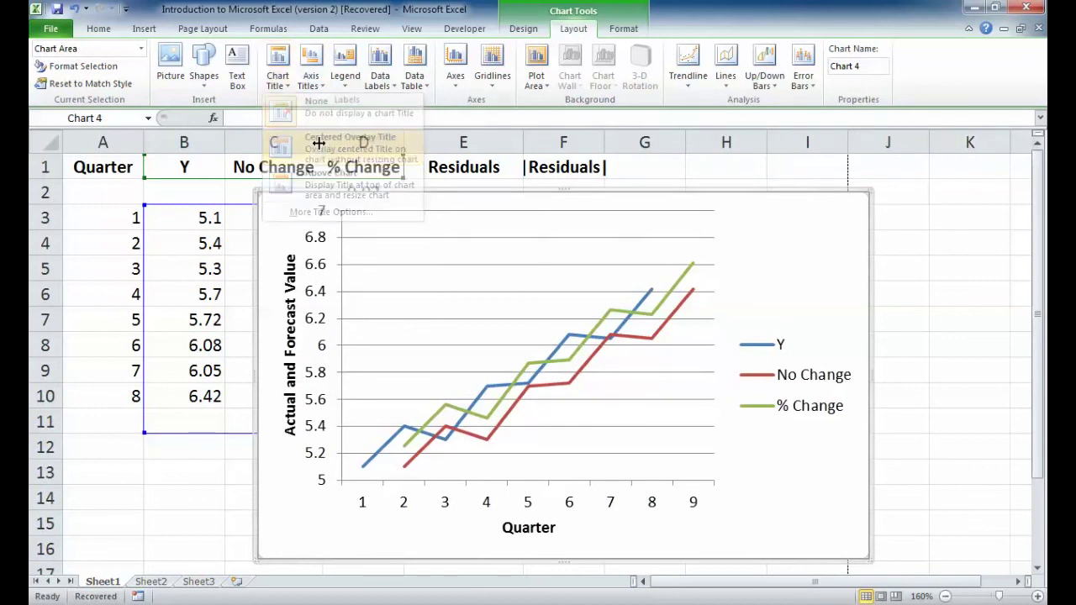
double_click(568, 232)
triple_click(568, 232)
key("Delete")
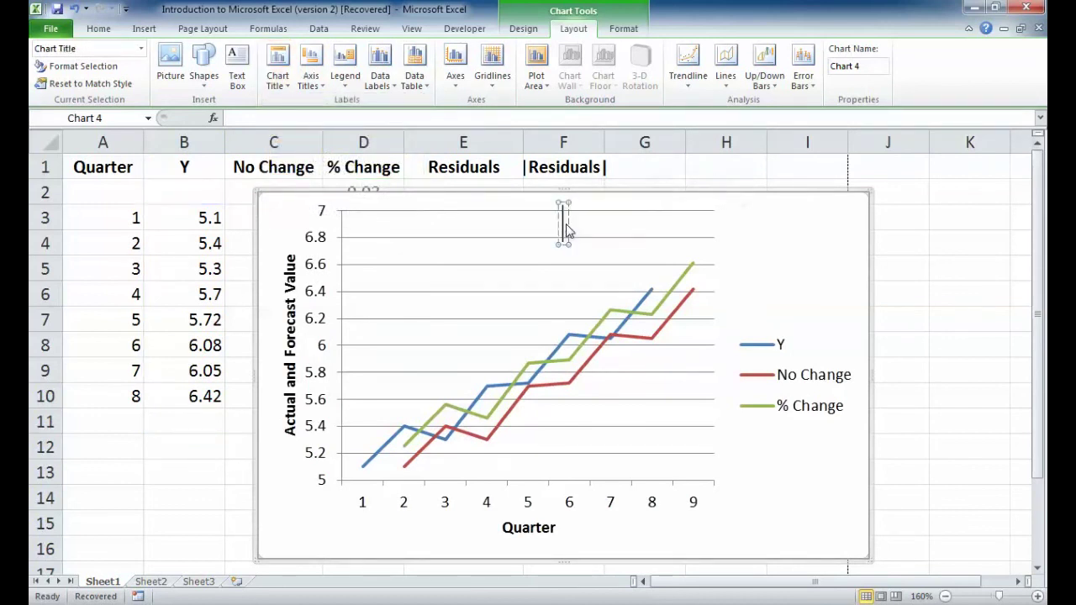
type("Fore")
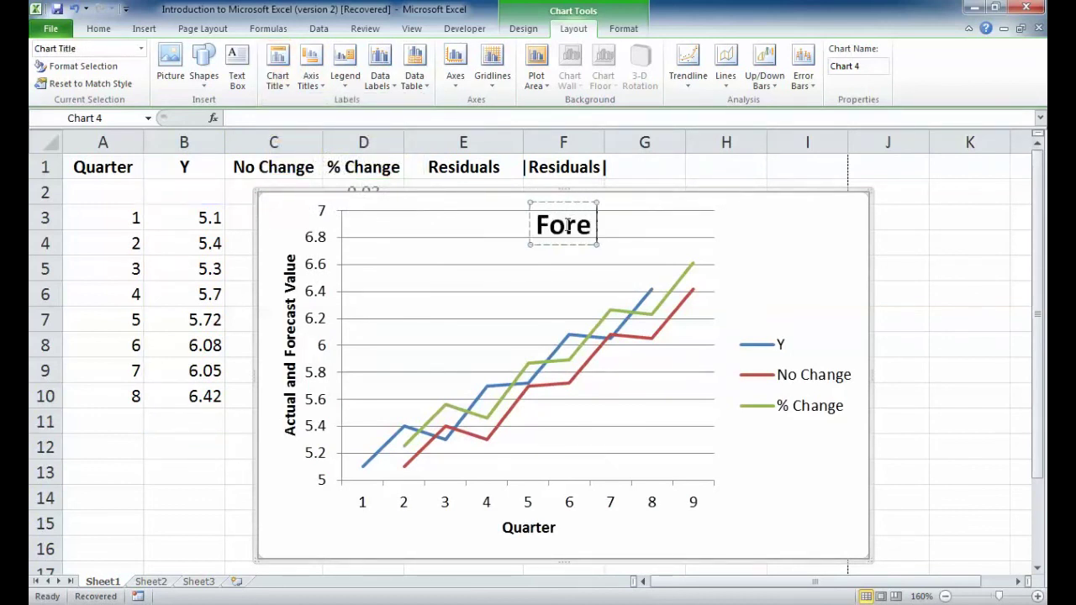
type("cast")
key("Tab")
key("Tab")
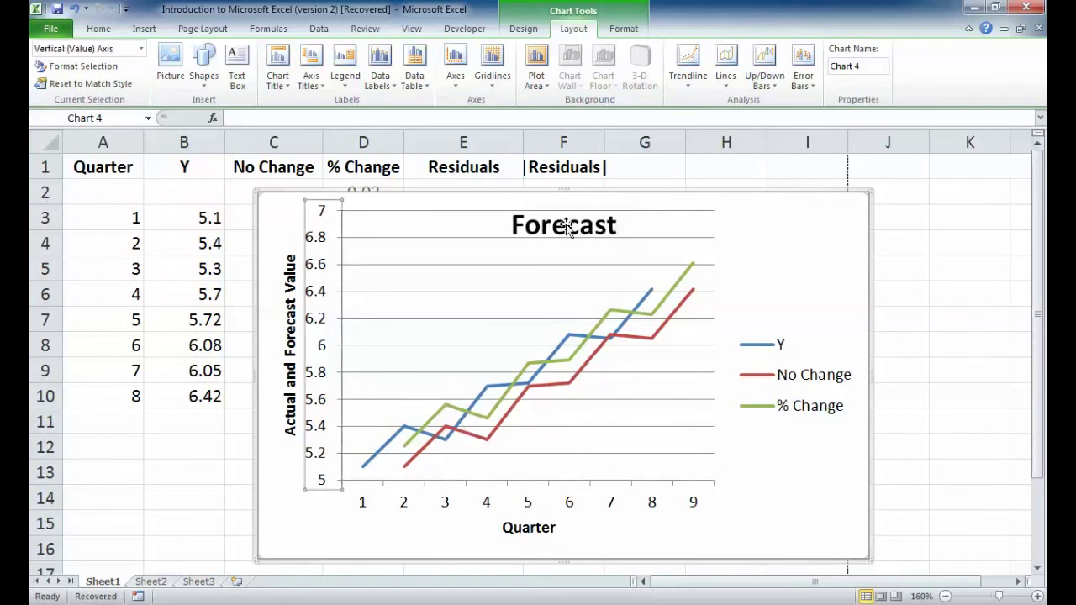
double_click(568, 227)
left_click(691, 501)
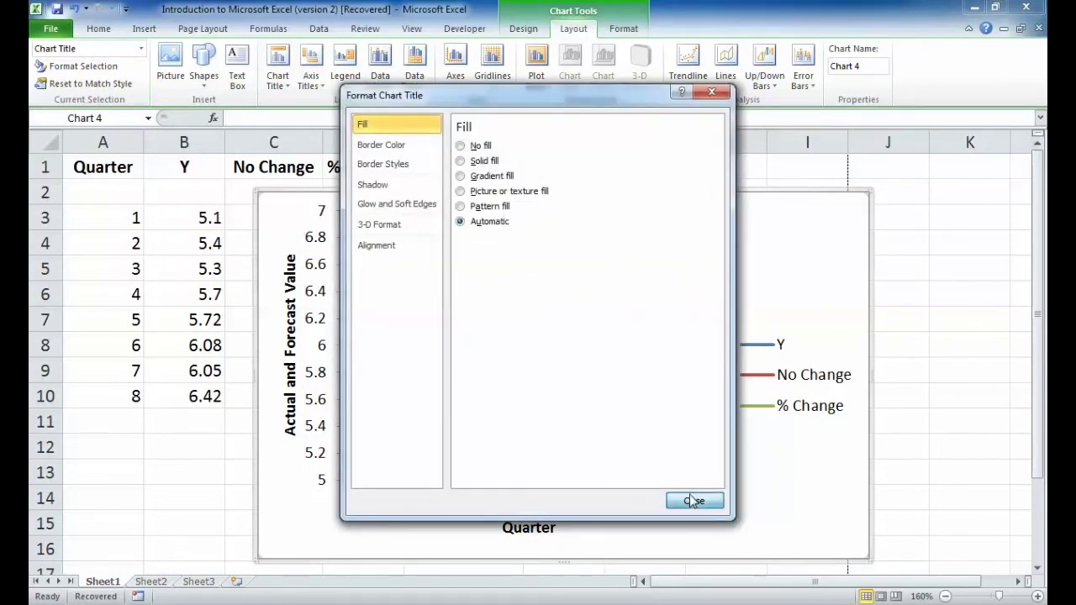
left_click(790, 318)
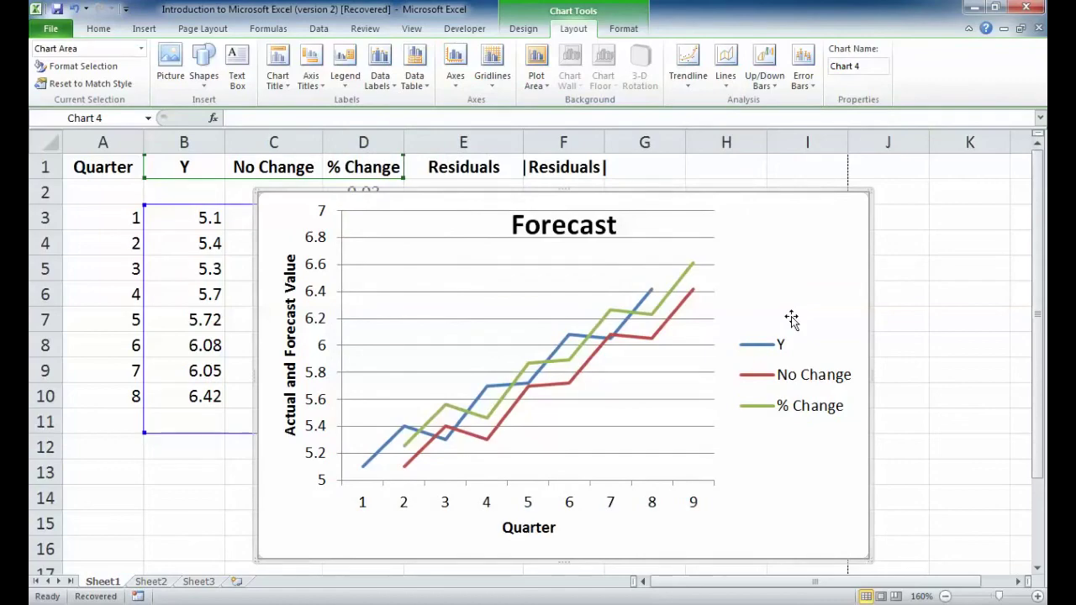